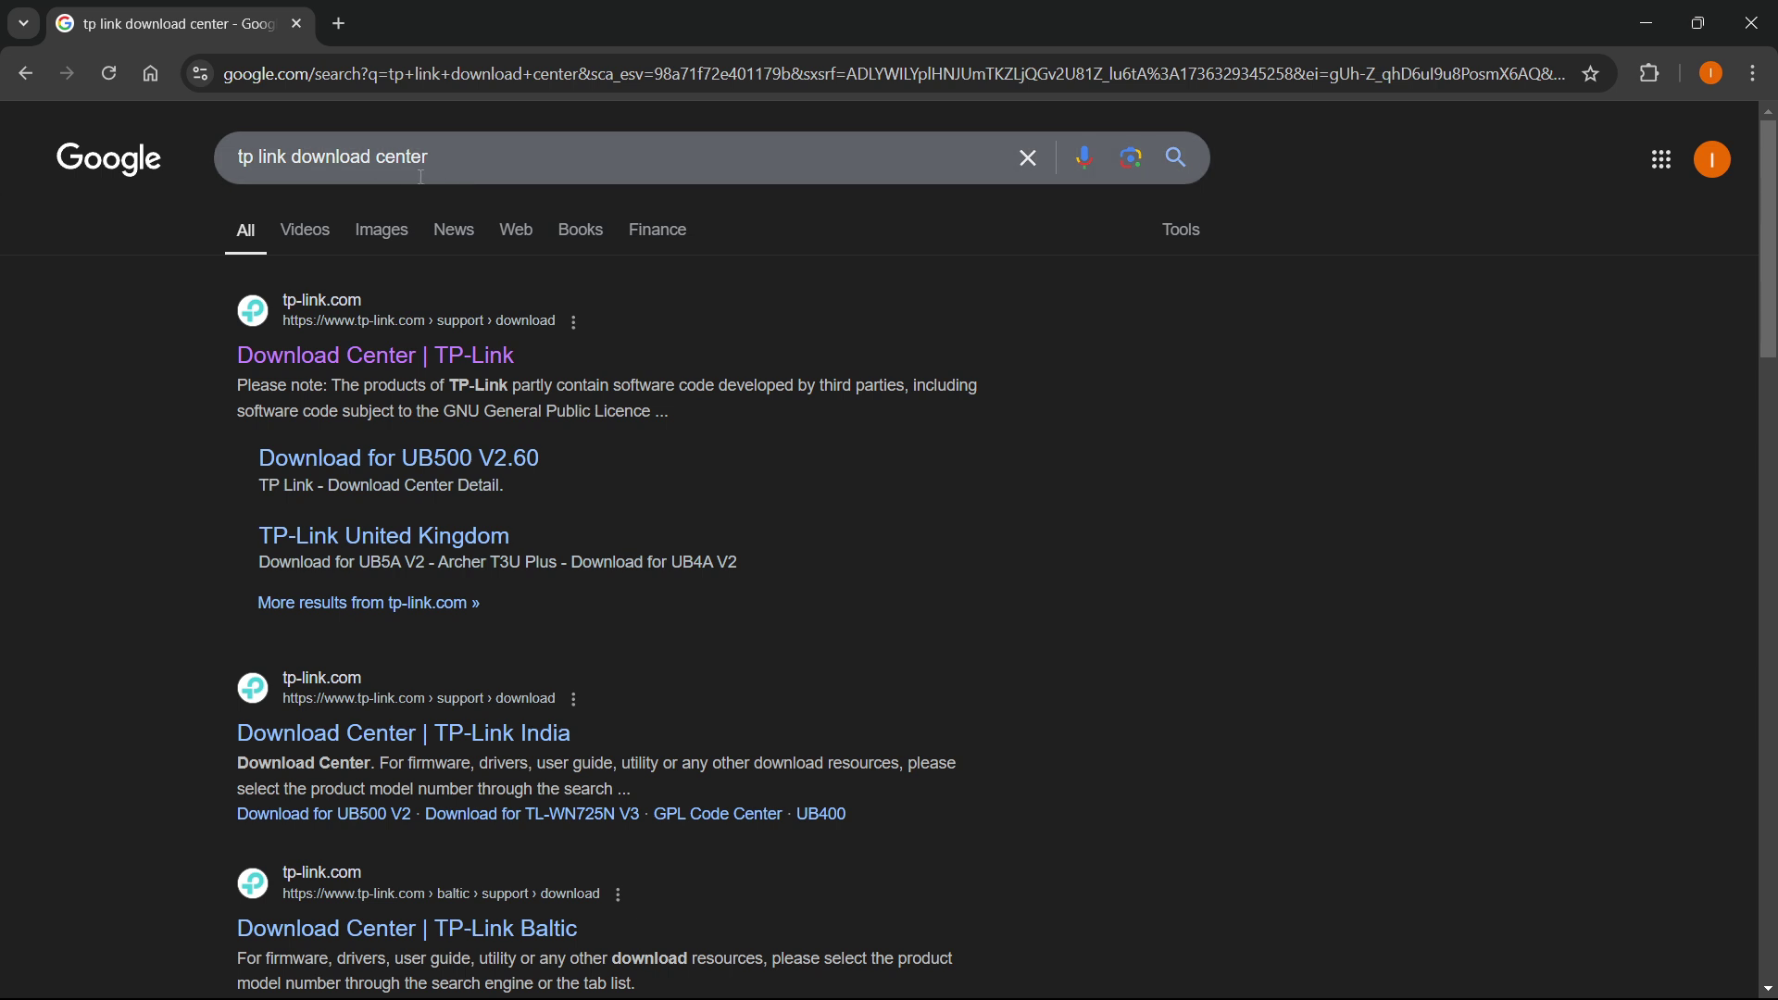
Step: Go to the Download Center, collapse Deco Systems and expand Networking > Routers > WiFi Routers
click(354, 361)
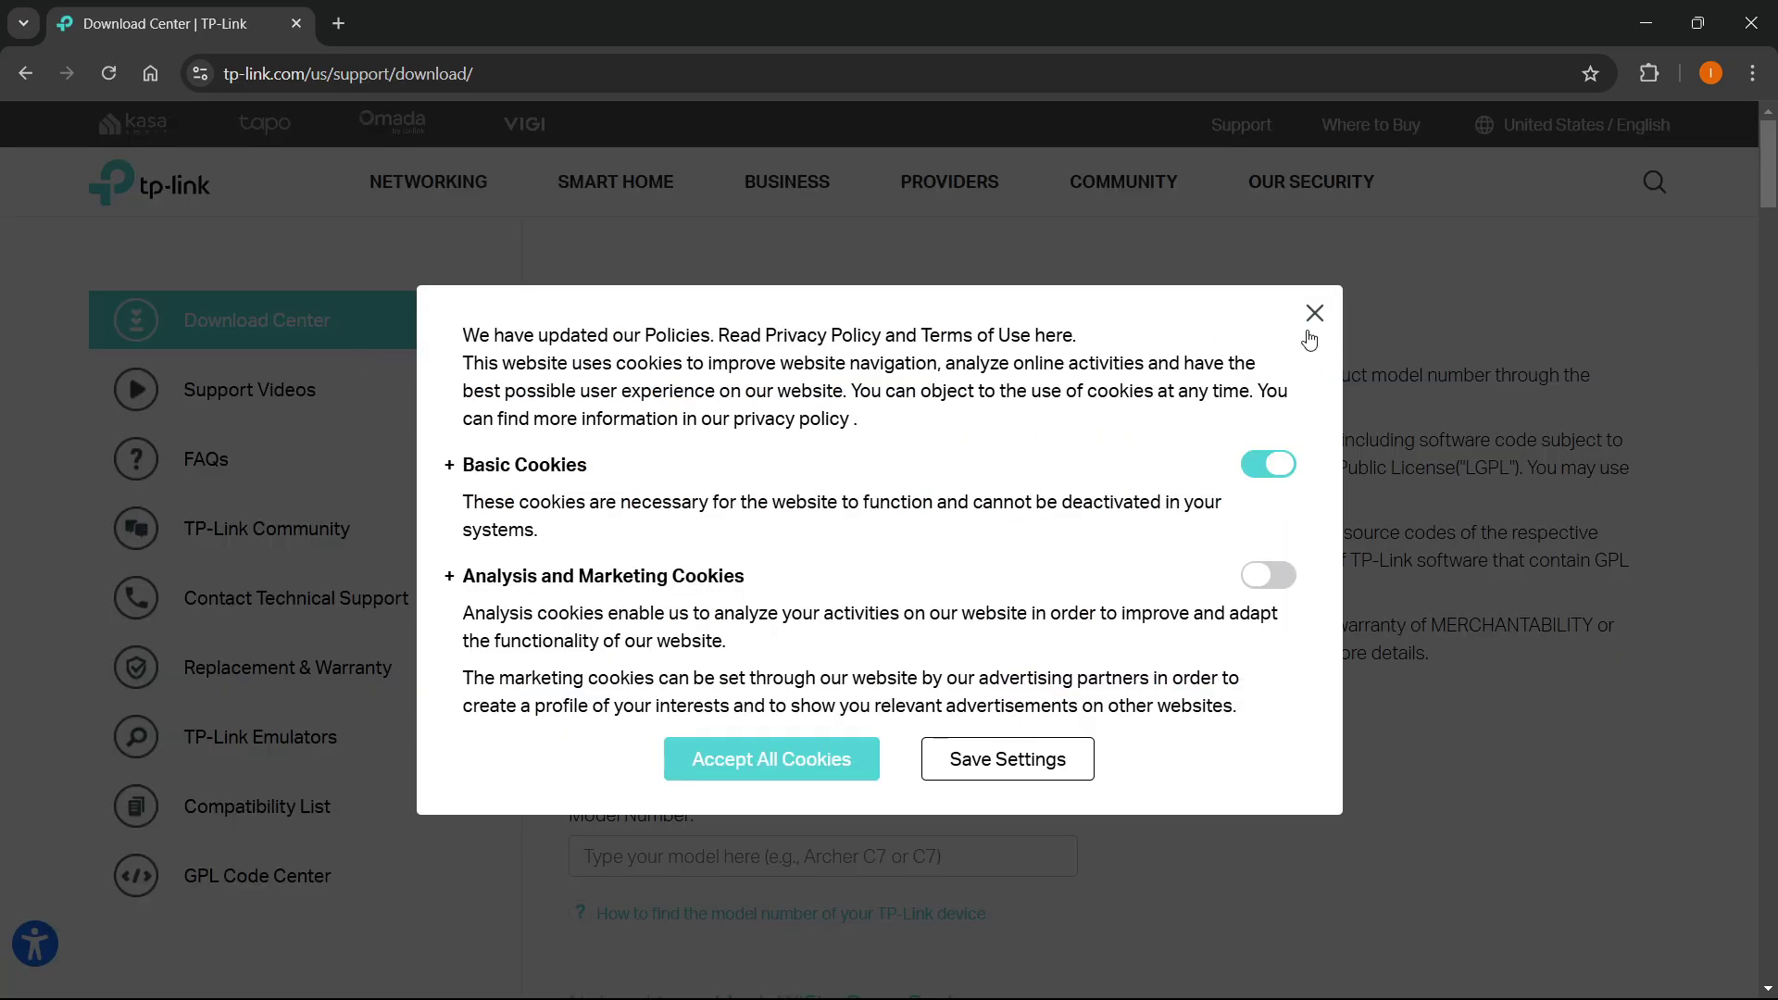
click(1313, 315)
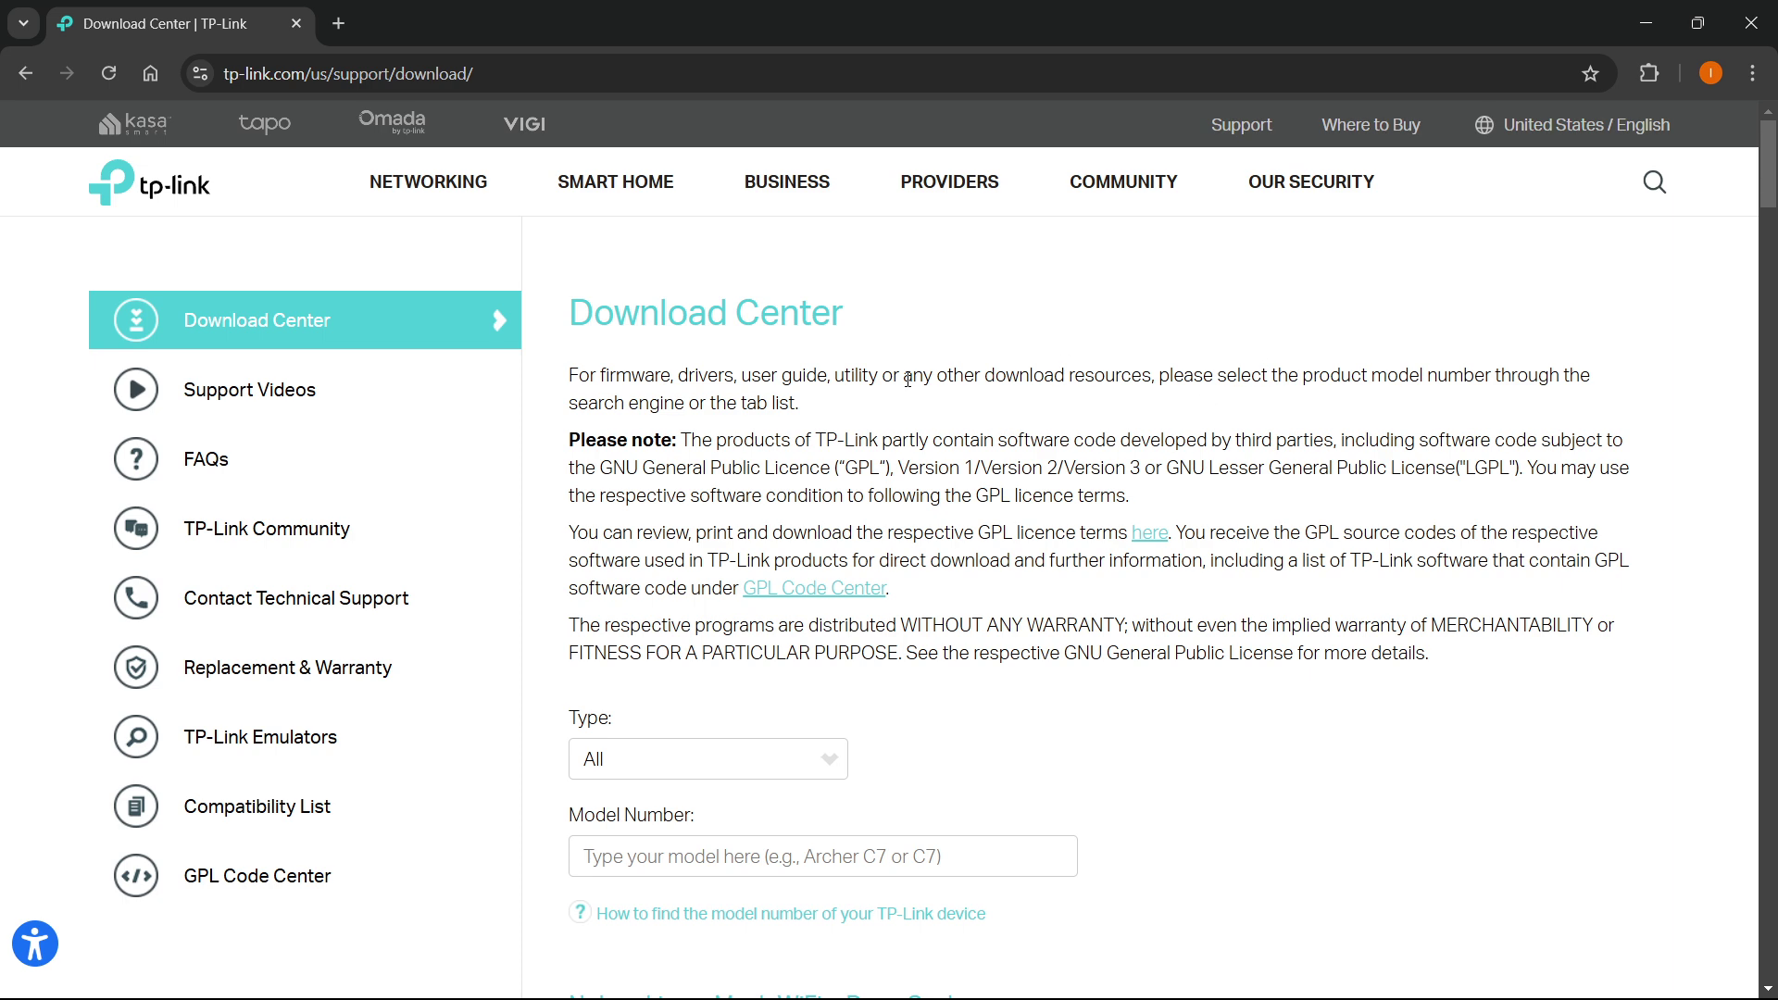
scroll(908, 380, down, 1)
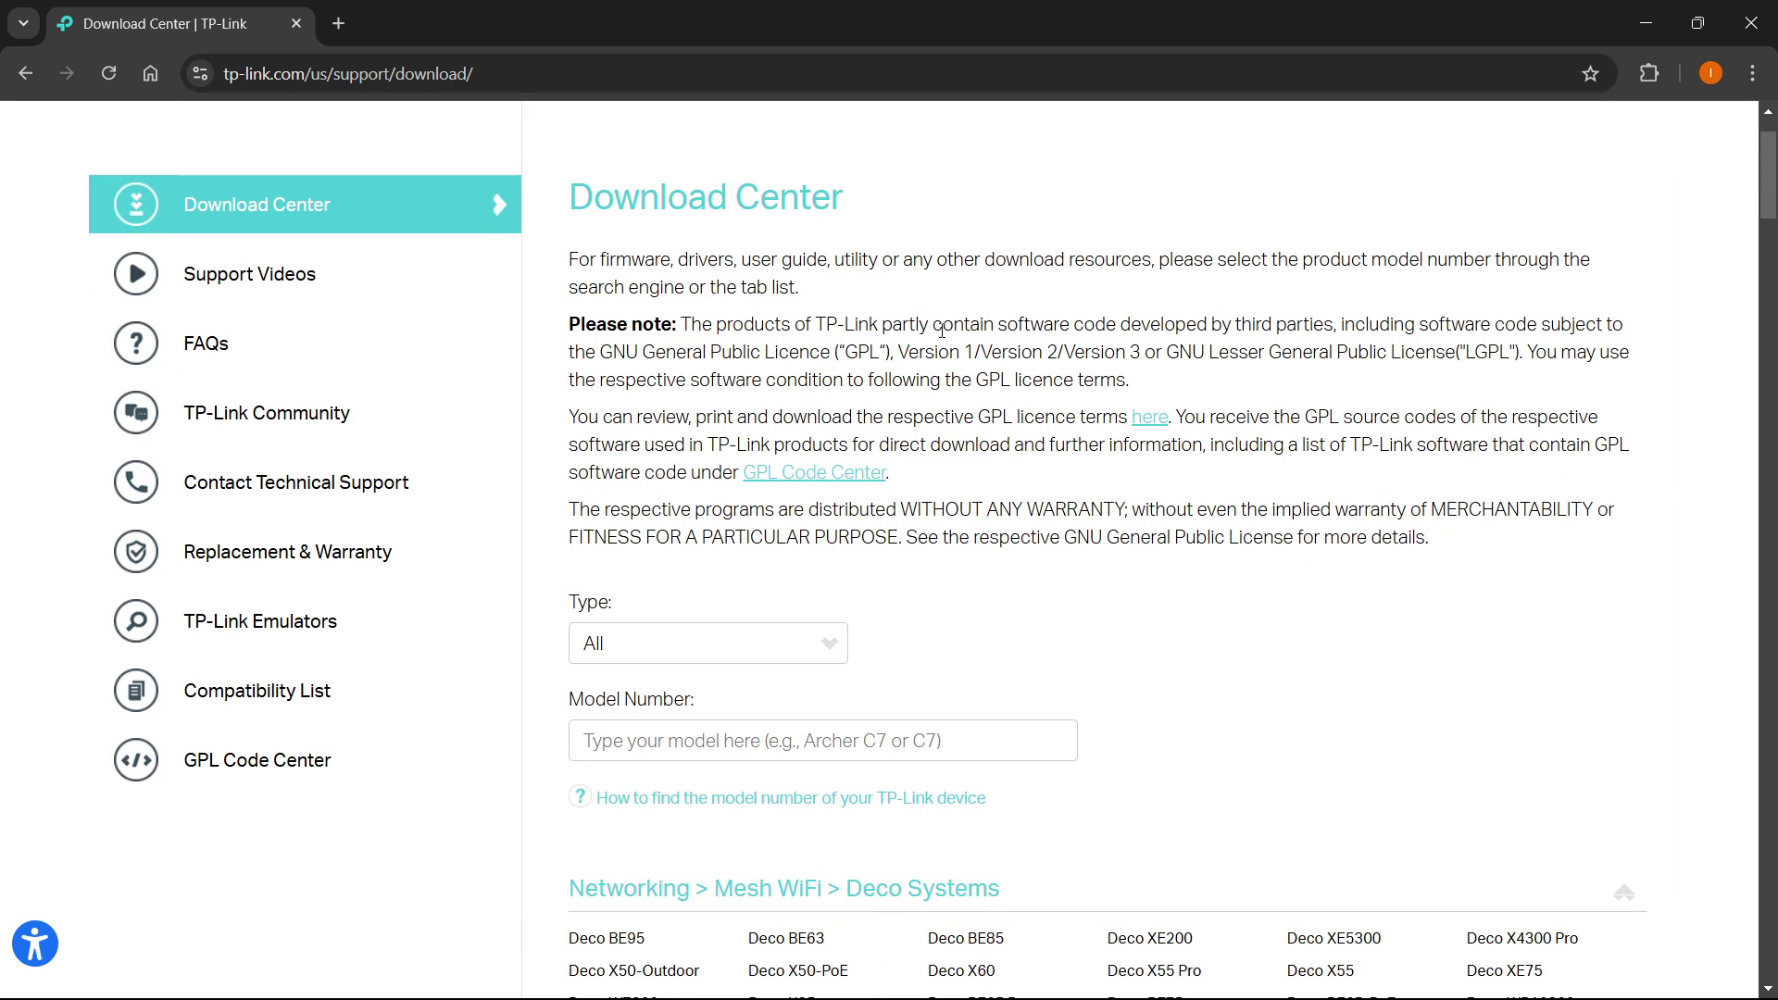
scroll(866, 340, down, 5)
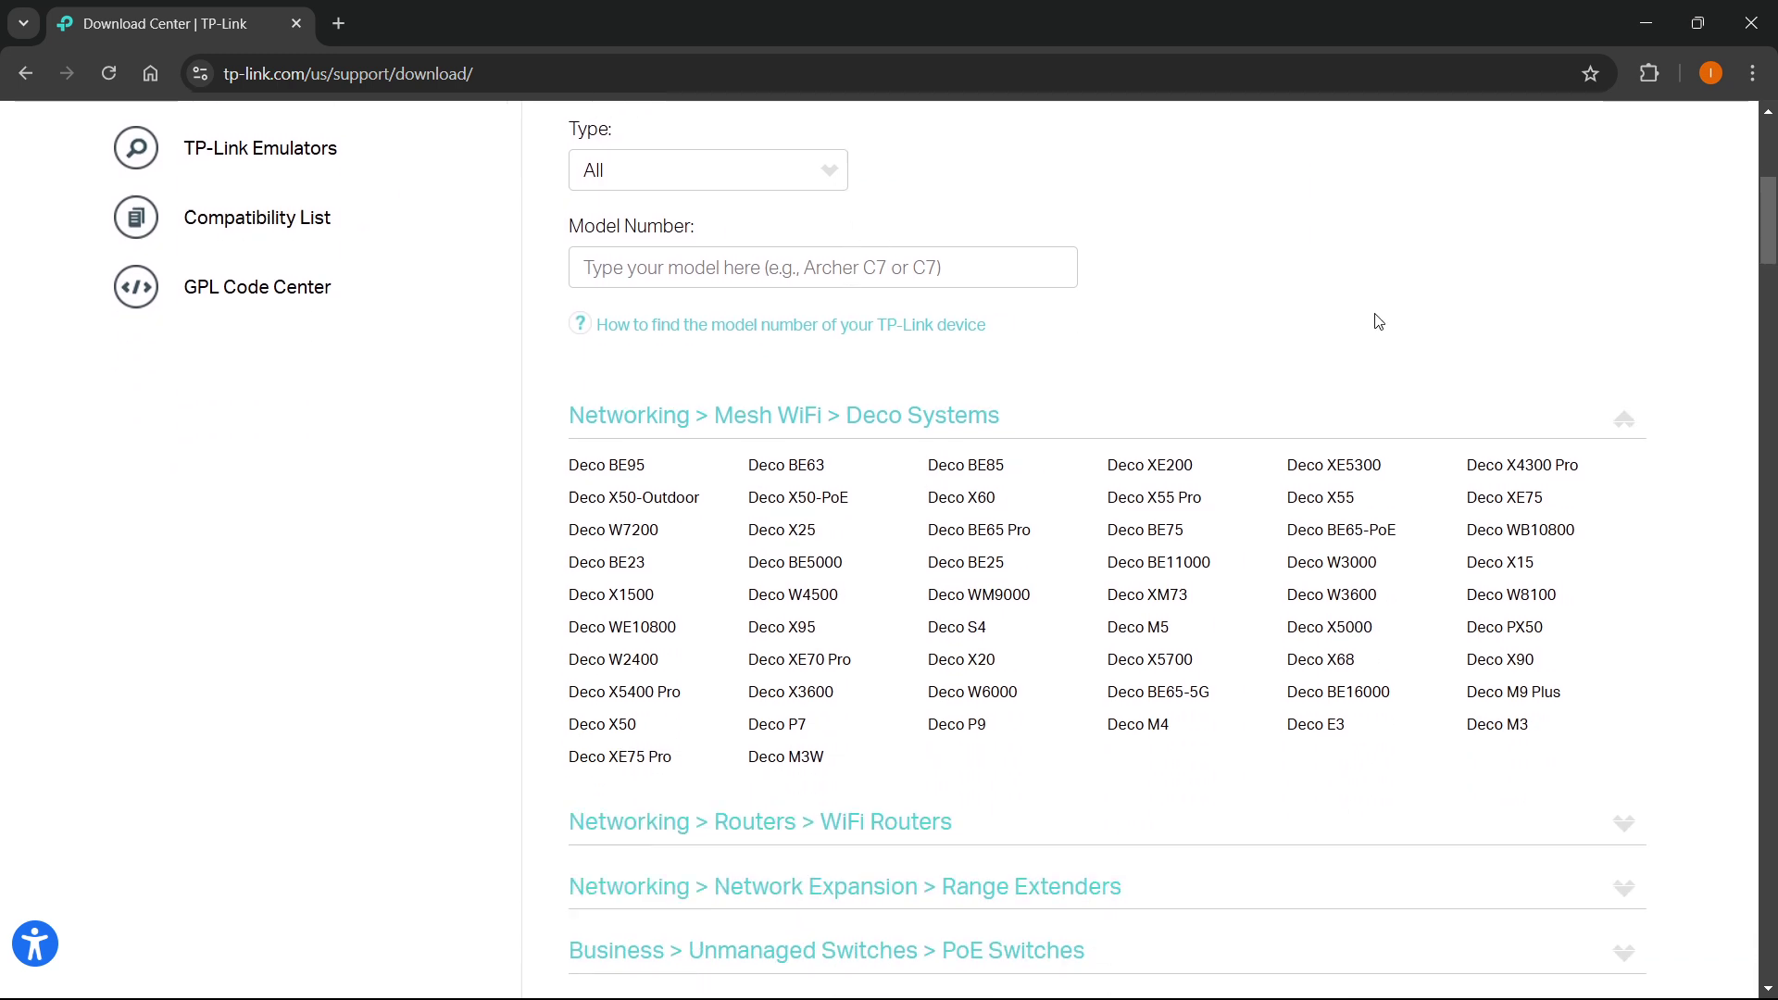
click(1625, 312)
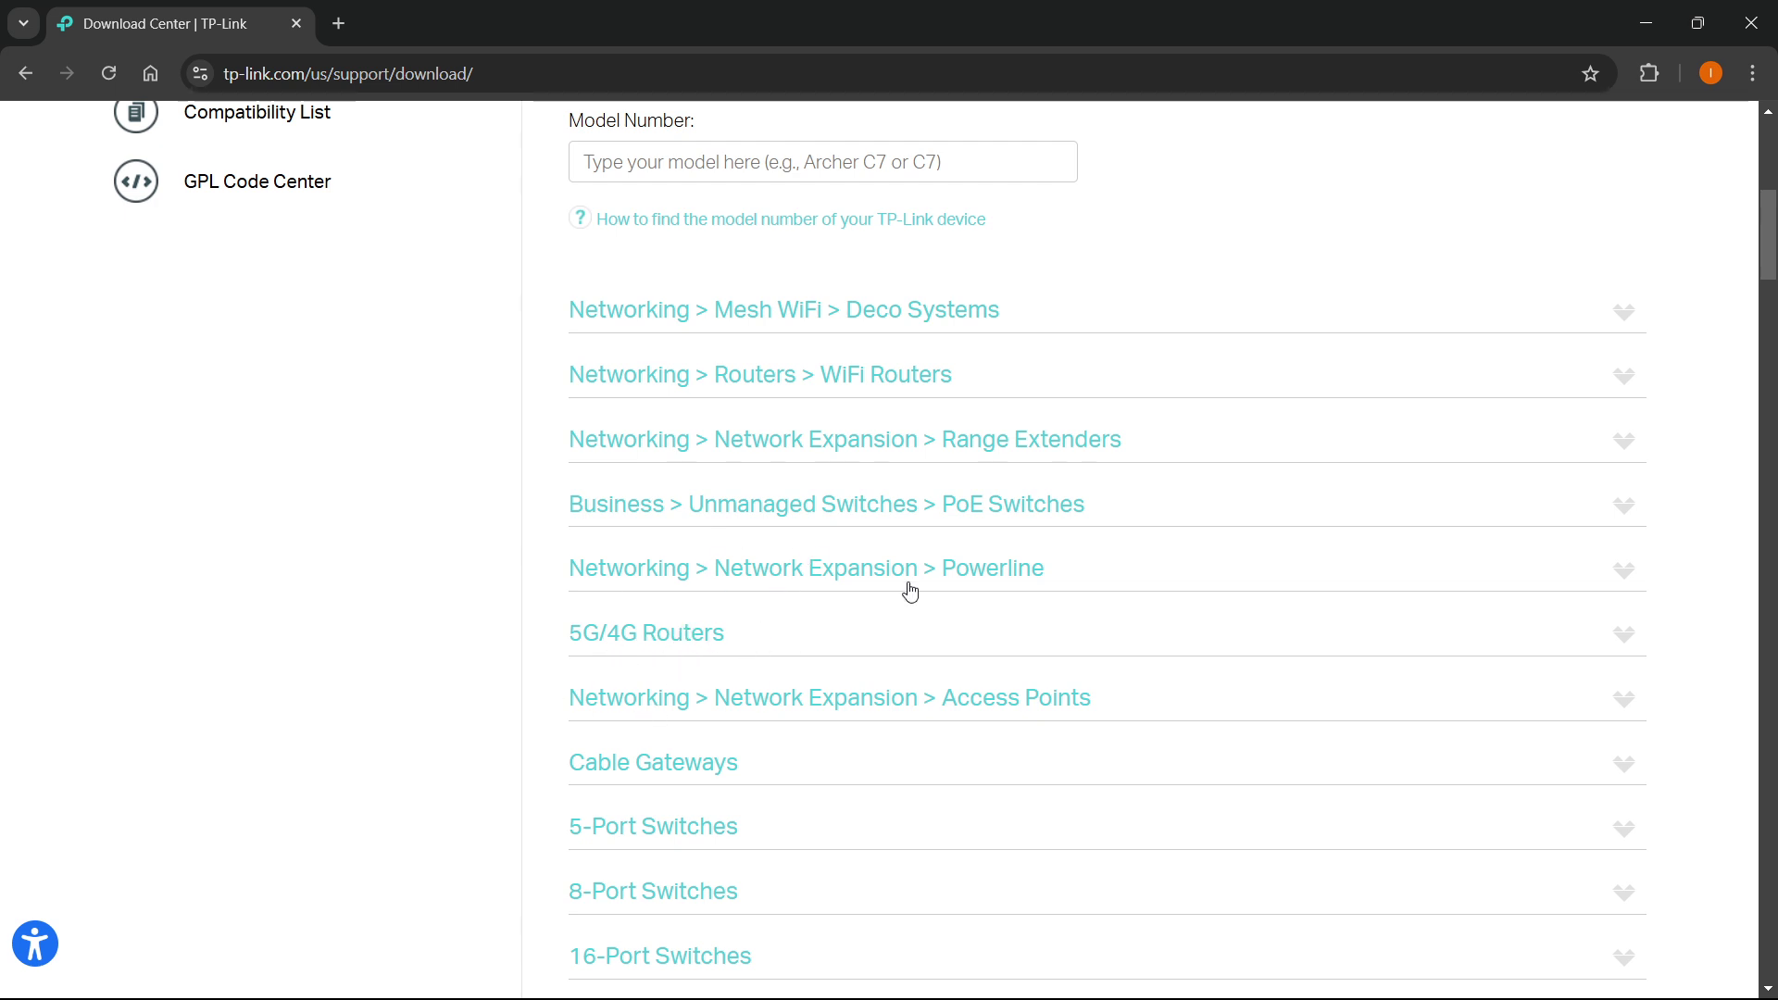
click(1622, 377)
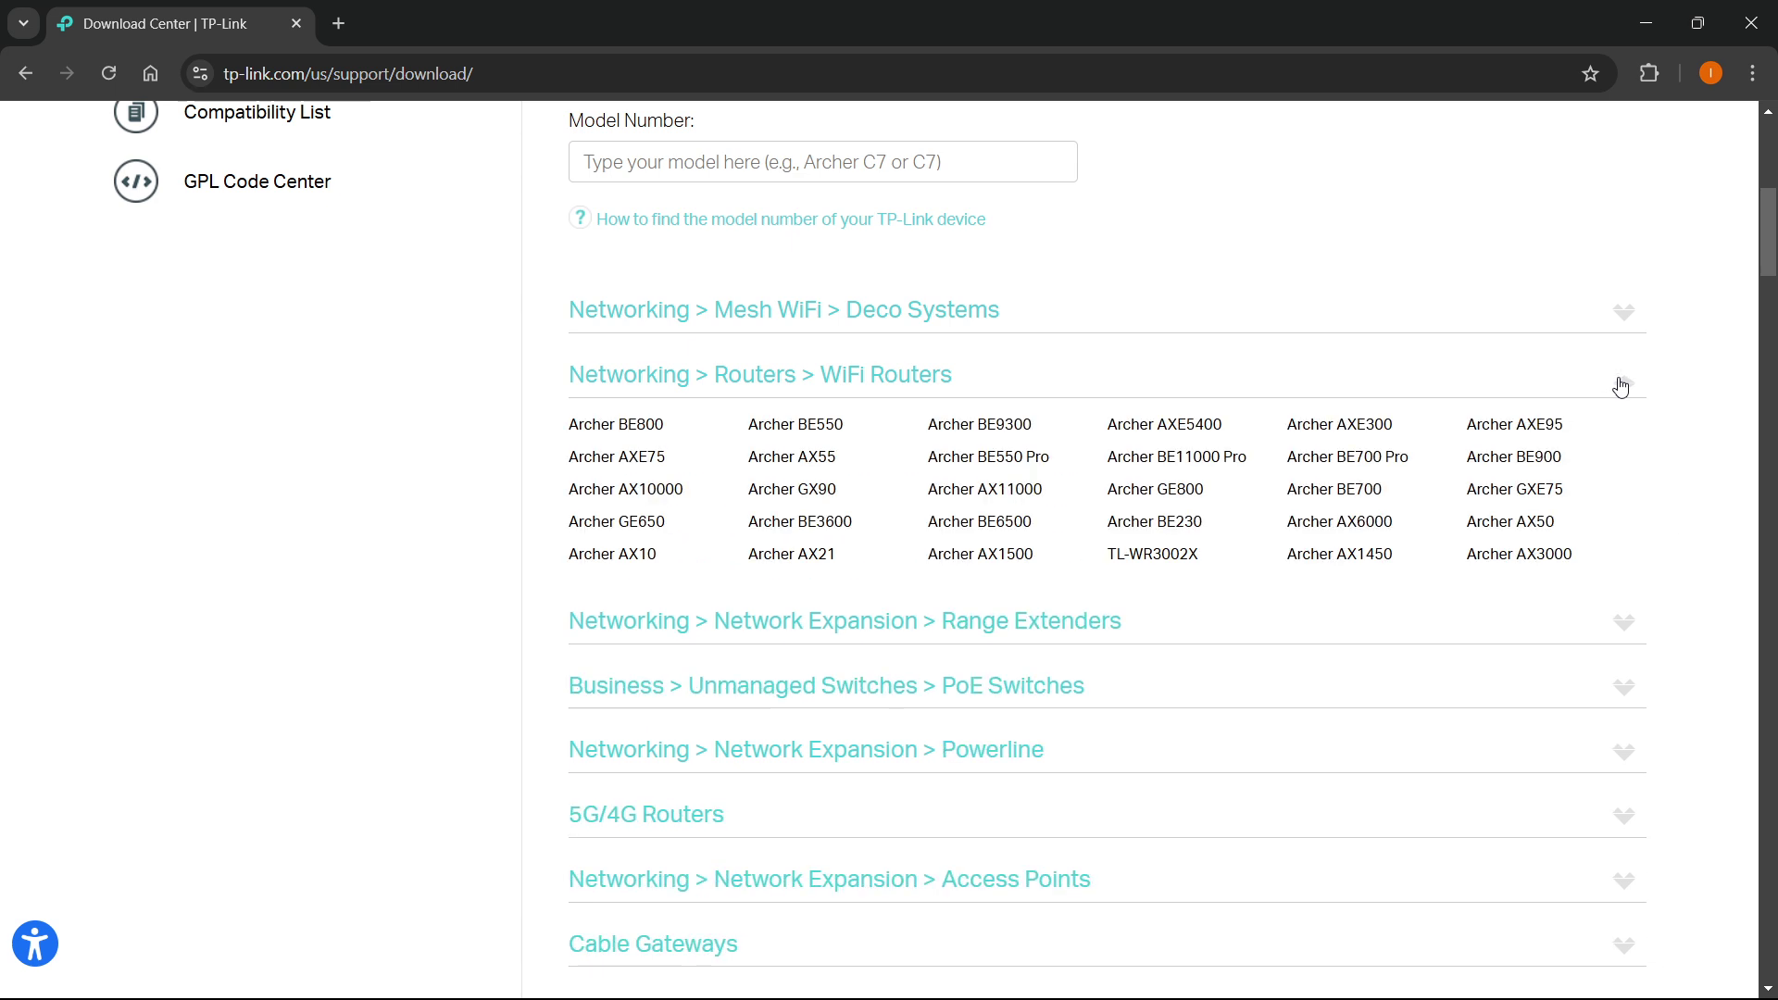
Step: Open the Archer BE800 download page from the WiFi Routers list and dismiss its cookie notice
click(620, 427)
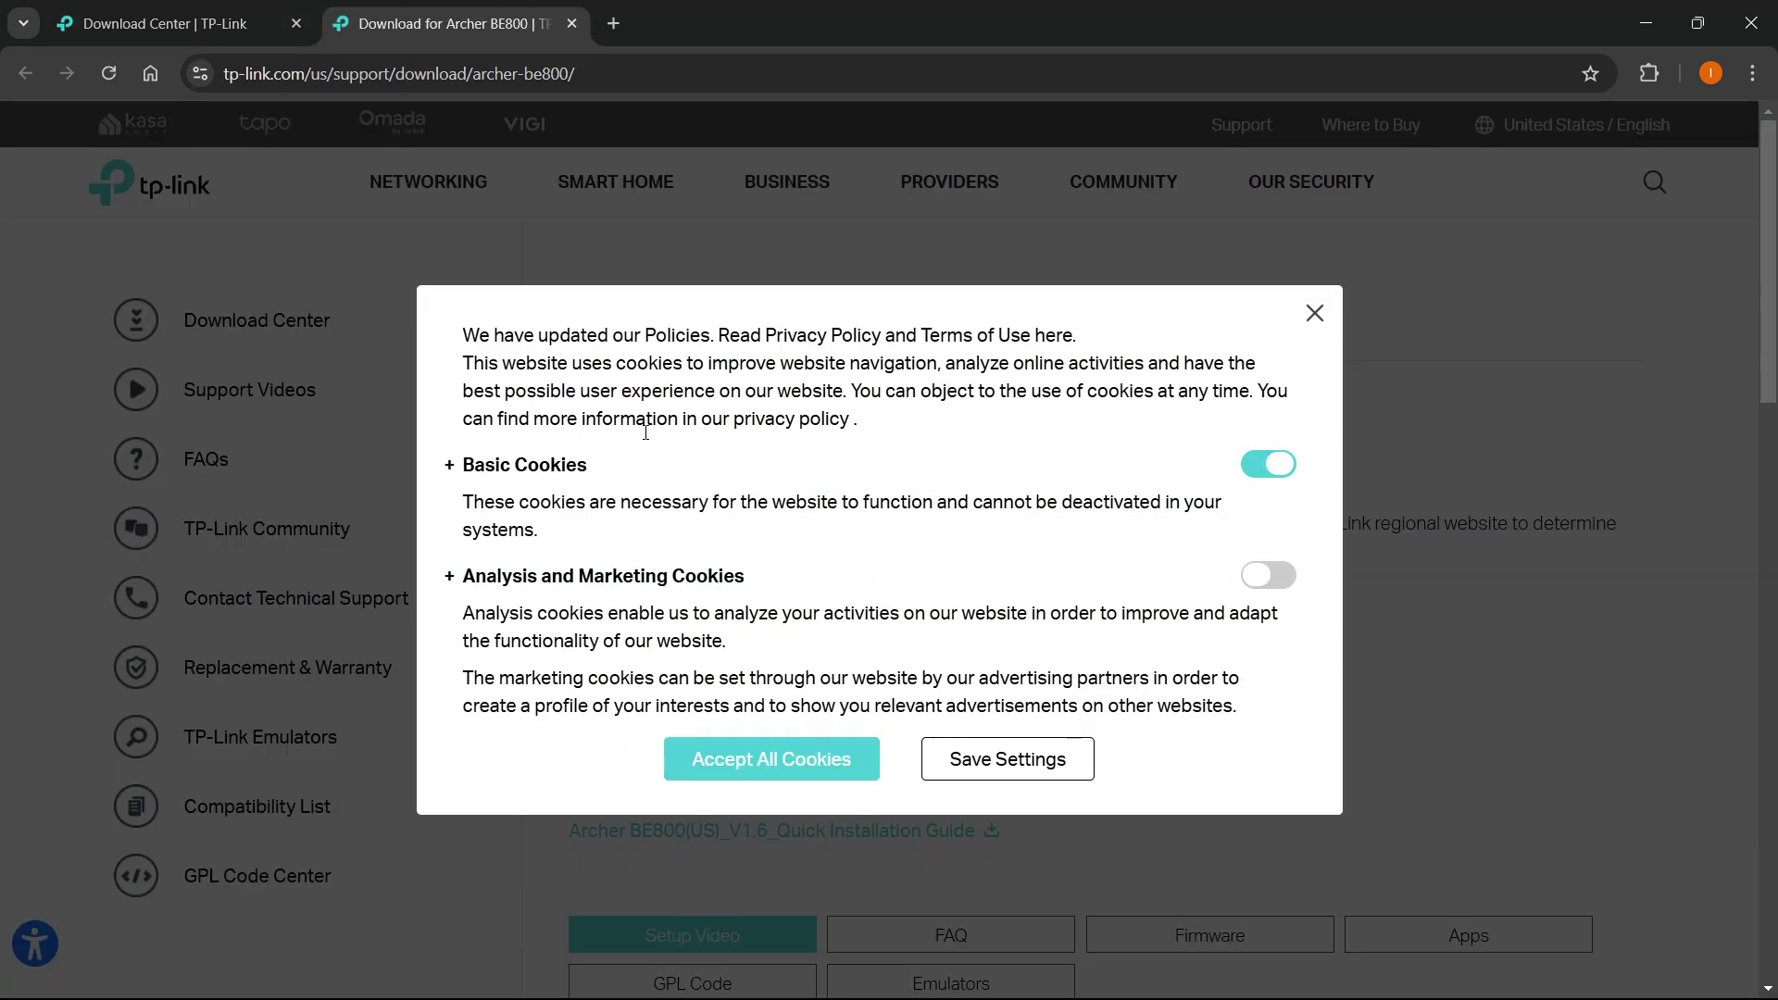
click(1326, 325)
scroll(884, 379, down, 2)
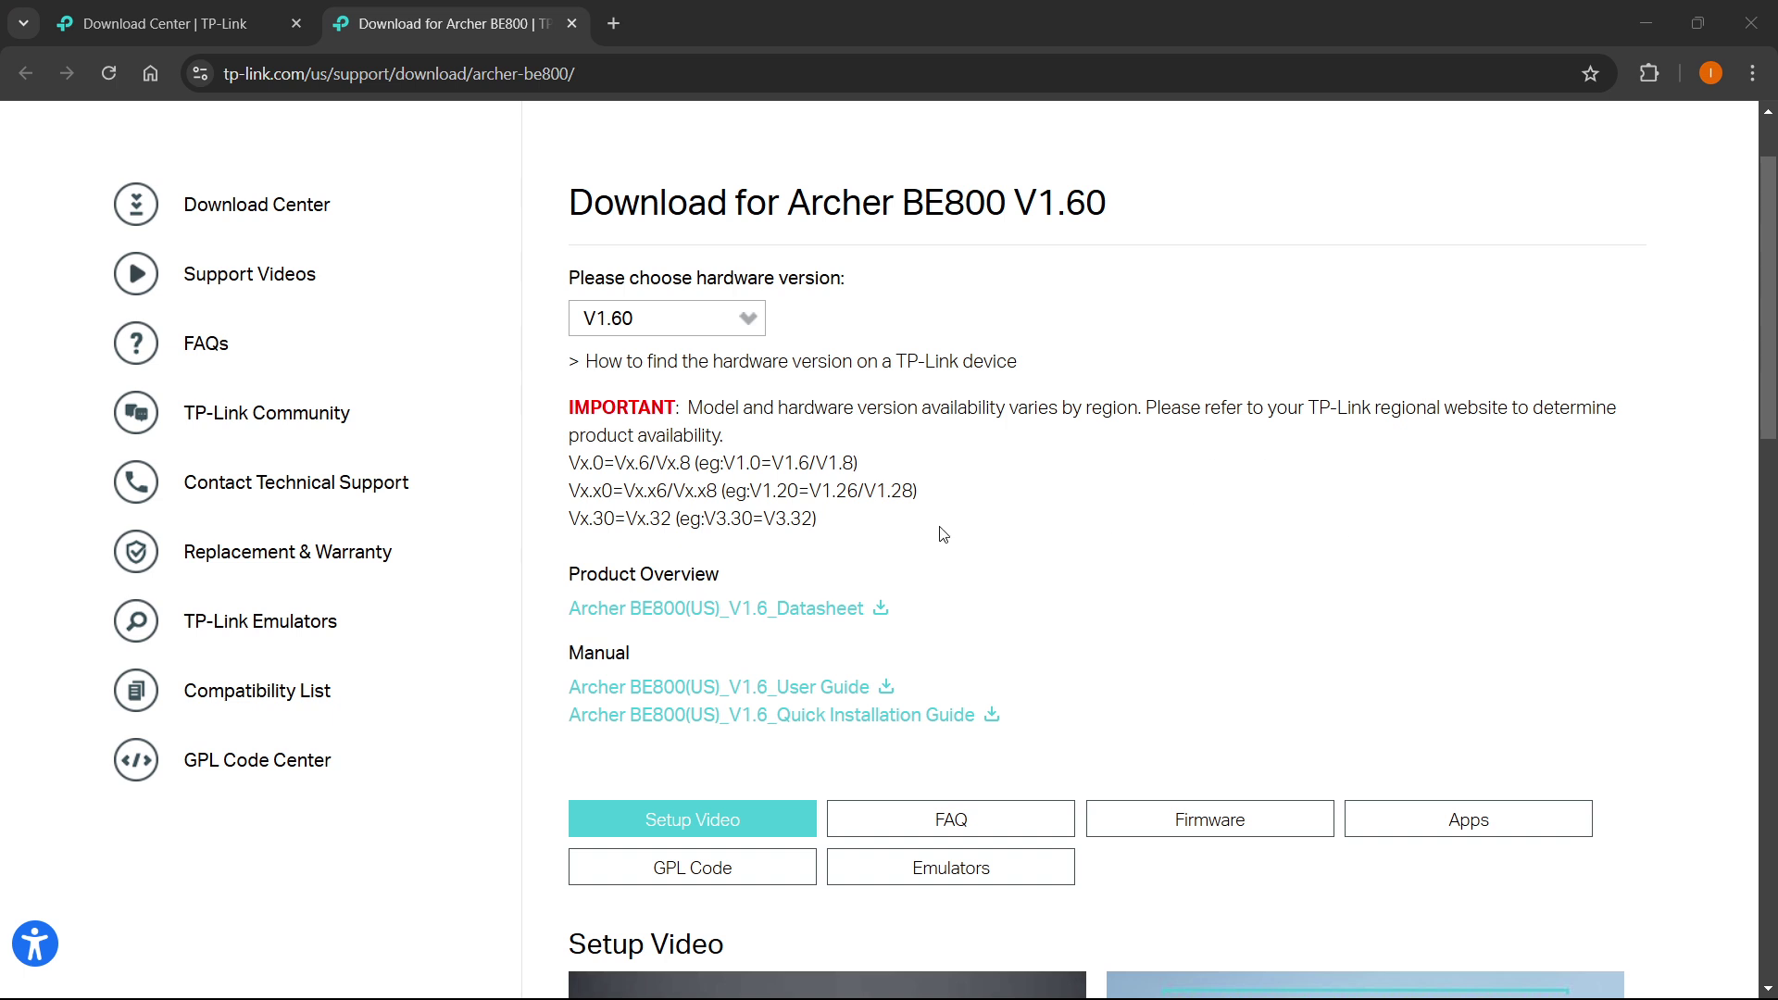
click(1040, 568)
Step: Open the 'How to find the hardware version on a TP-Link device' FAQ and scroll through it
click(796, 361)
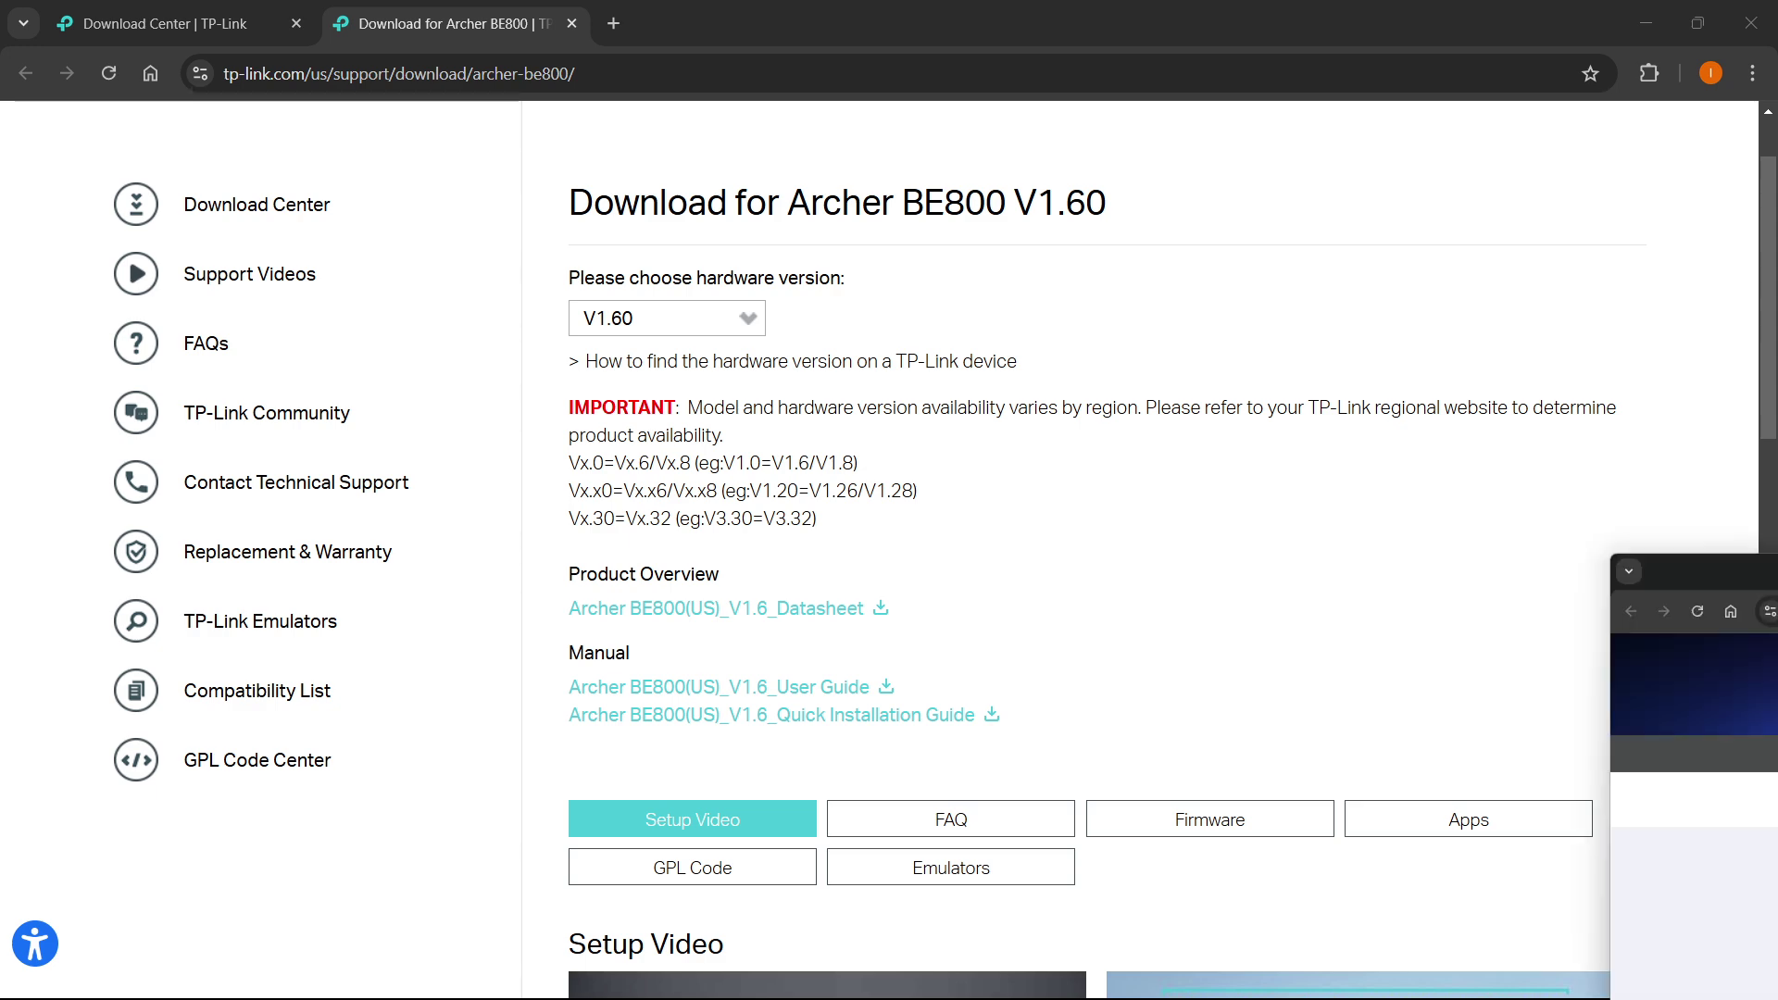
scroll(150, 853, down, 2)
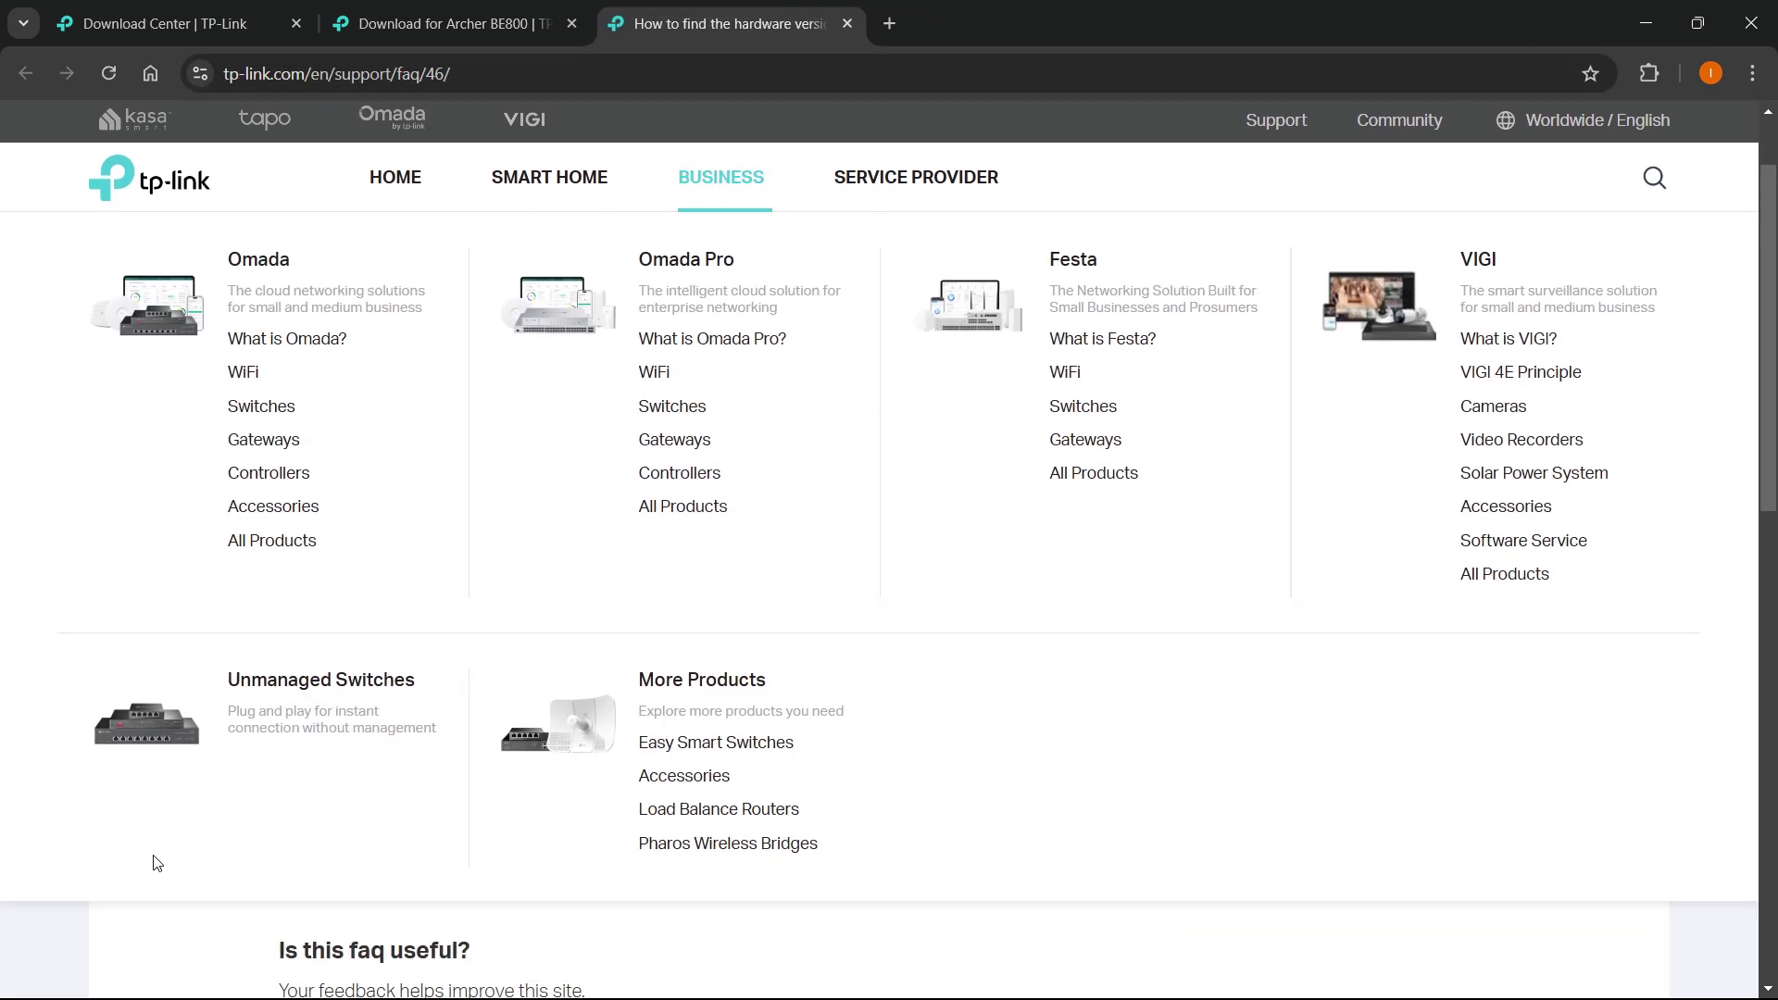
scroll(369, 694, down, 1)
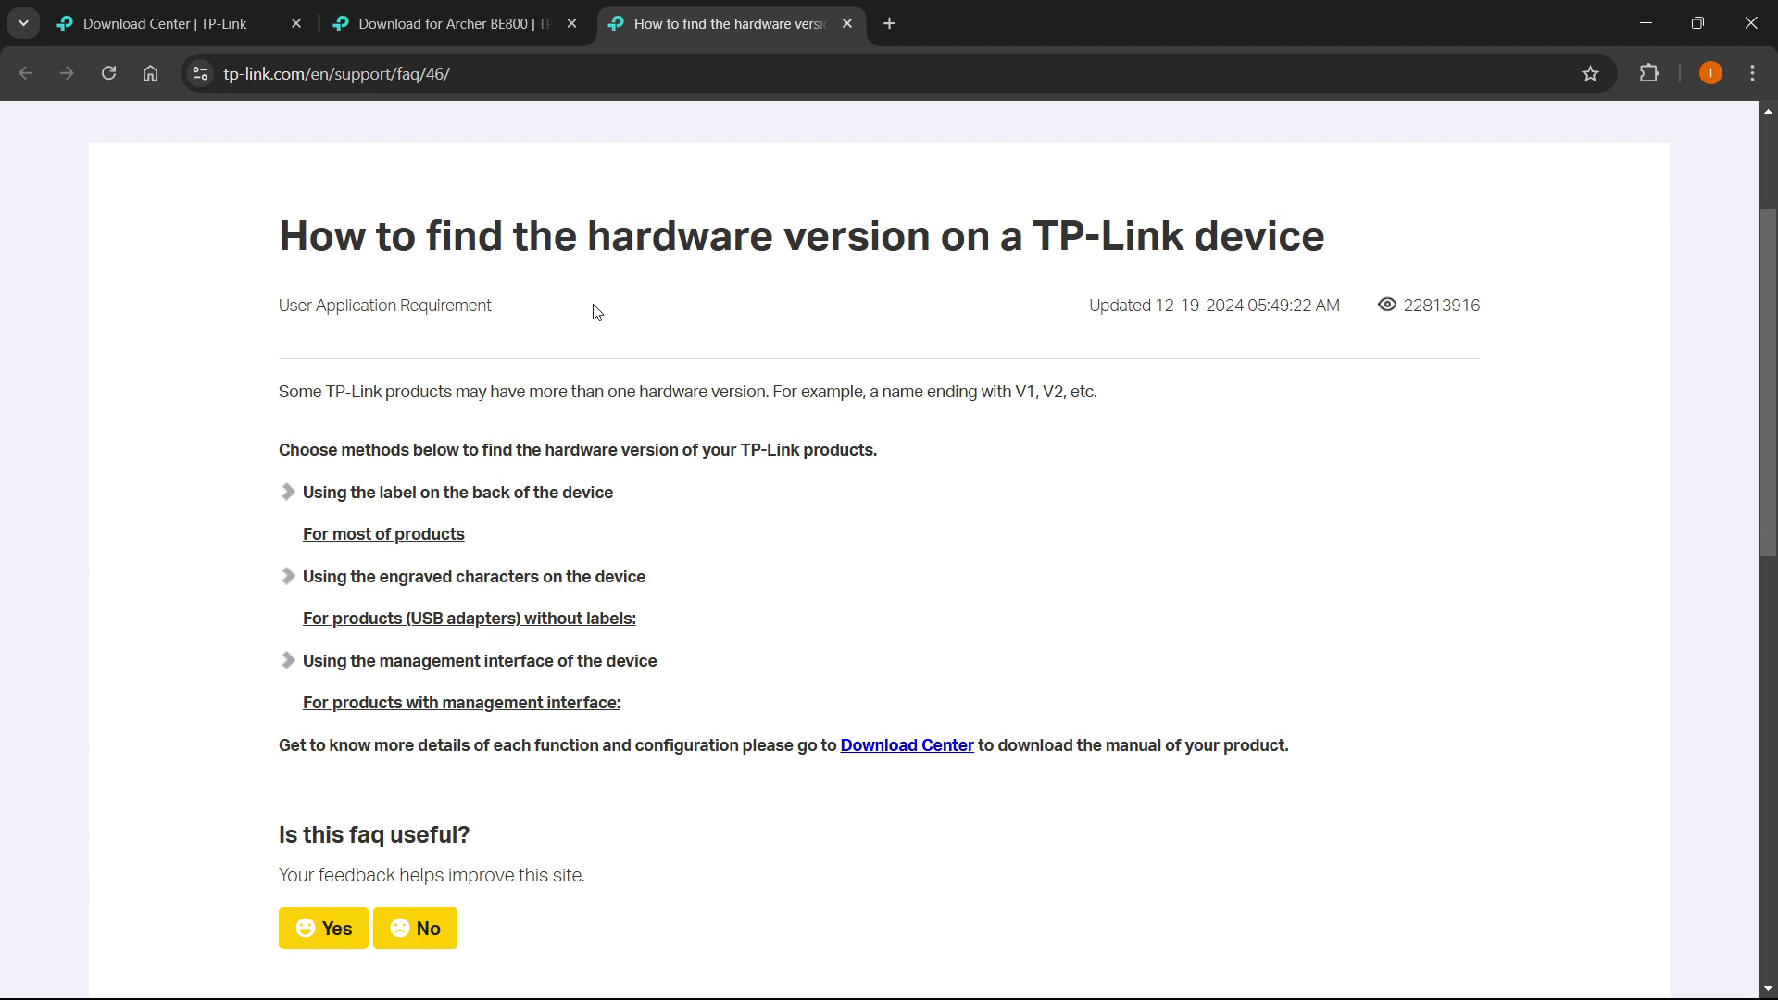
scroll(333, 556, down, 1)
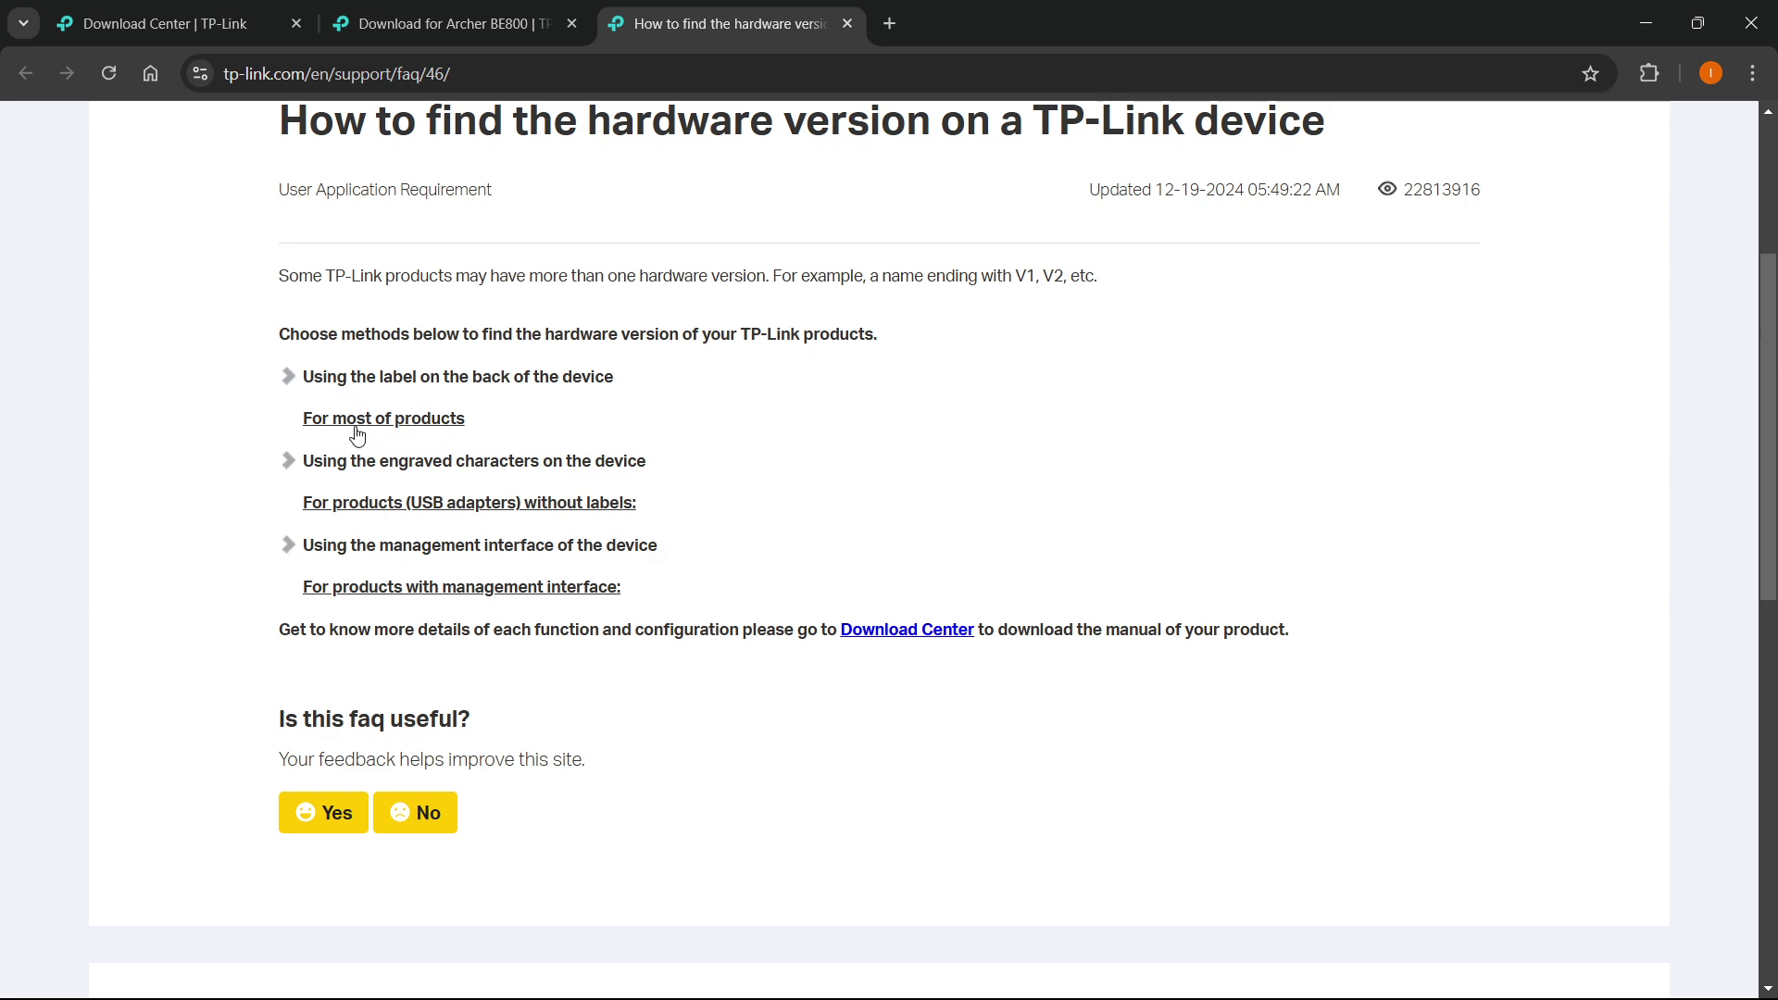
Step: Expand the 'For most of products' label-on-the-back method and read its label examples
click(412, 426)
scroll(438, 407, down, 1)
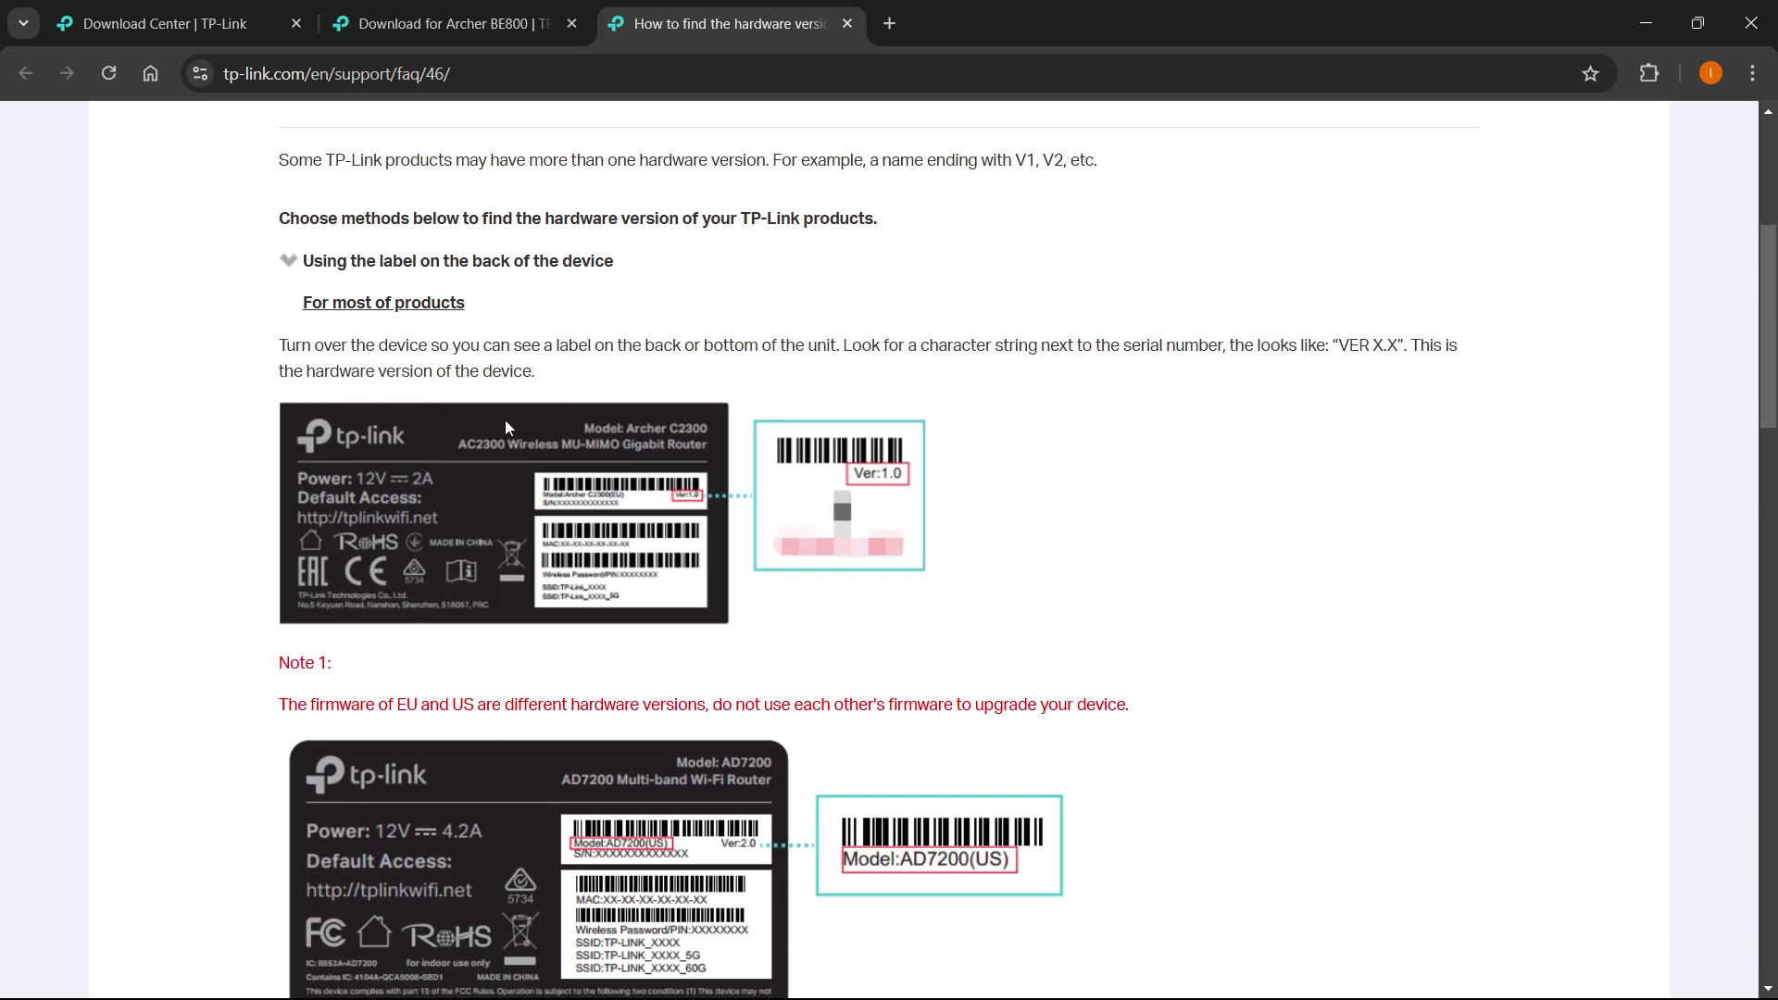
scroll(710, 488, up, 1)
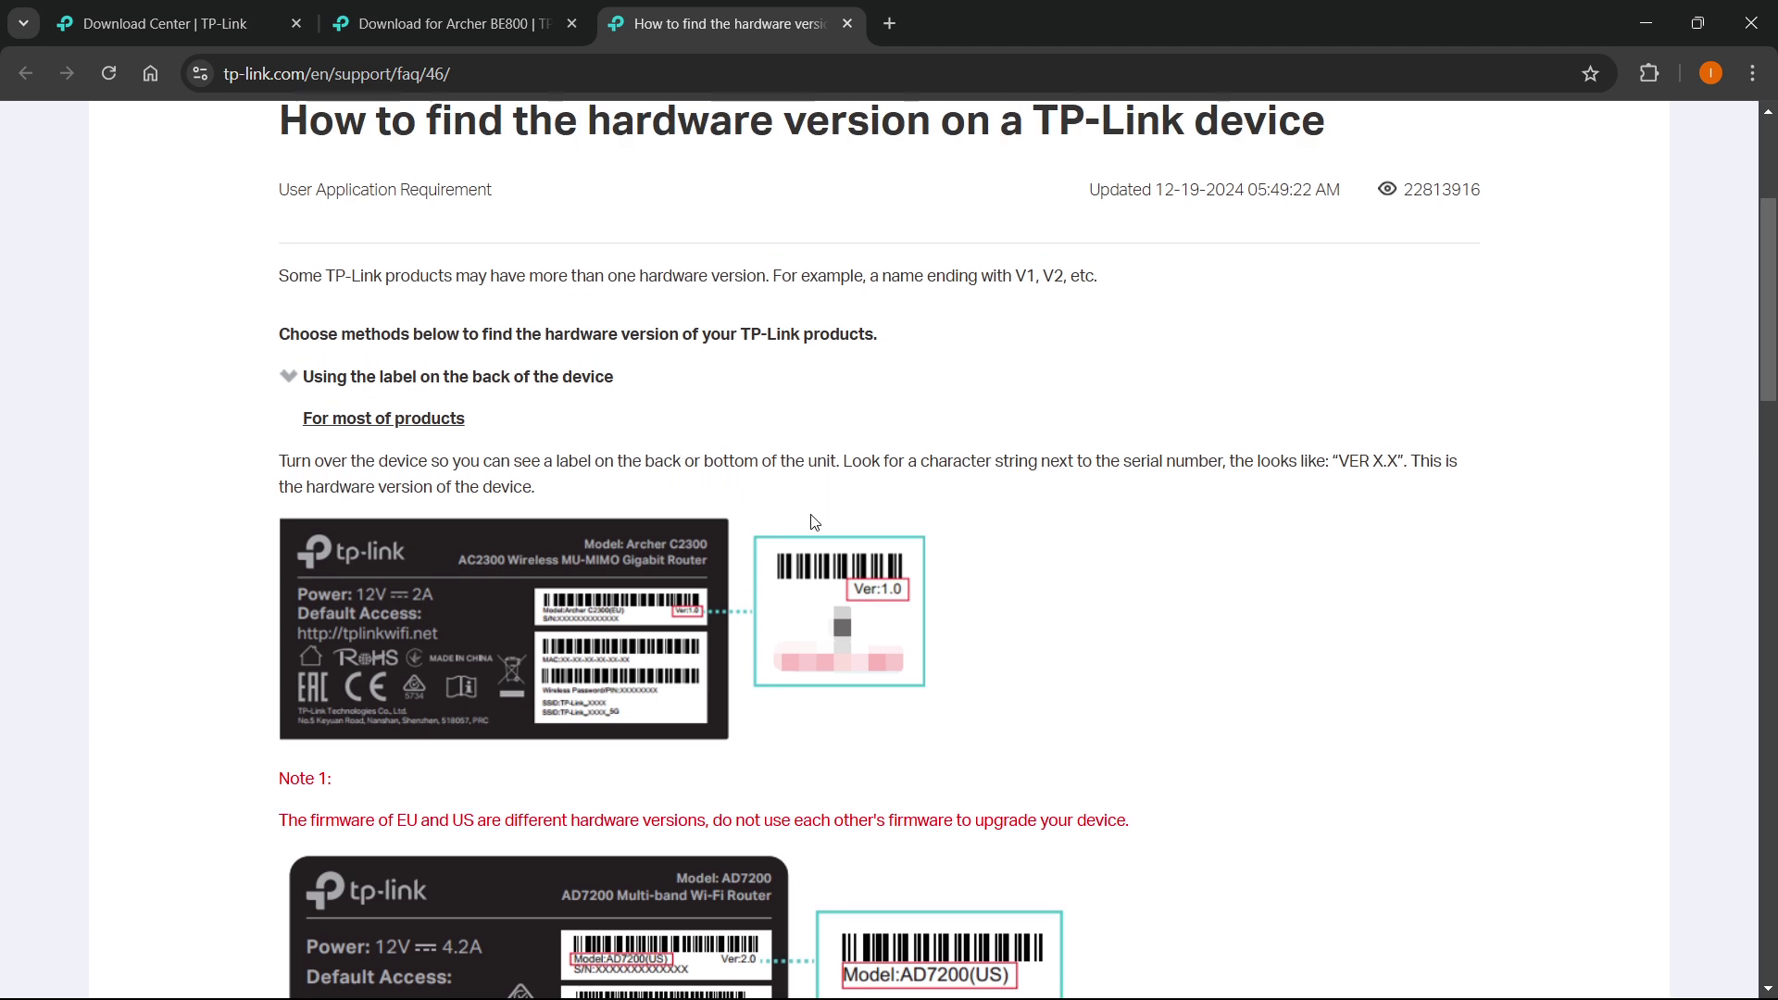
scroll(556, 574, down, 4)
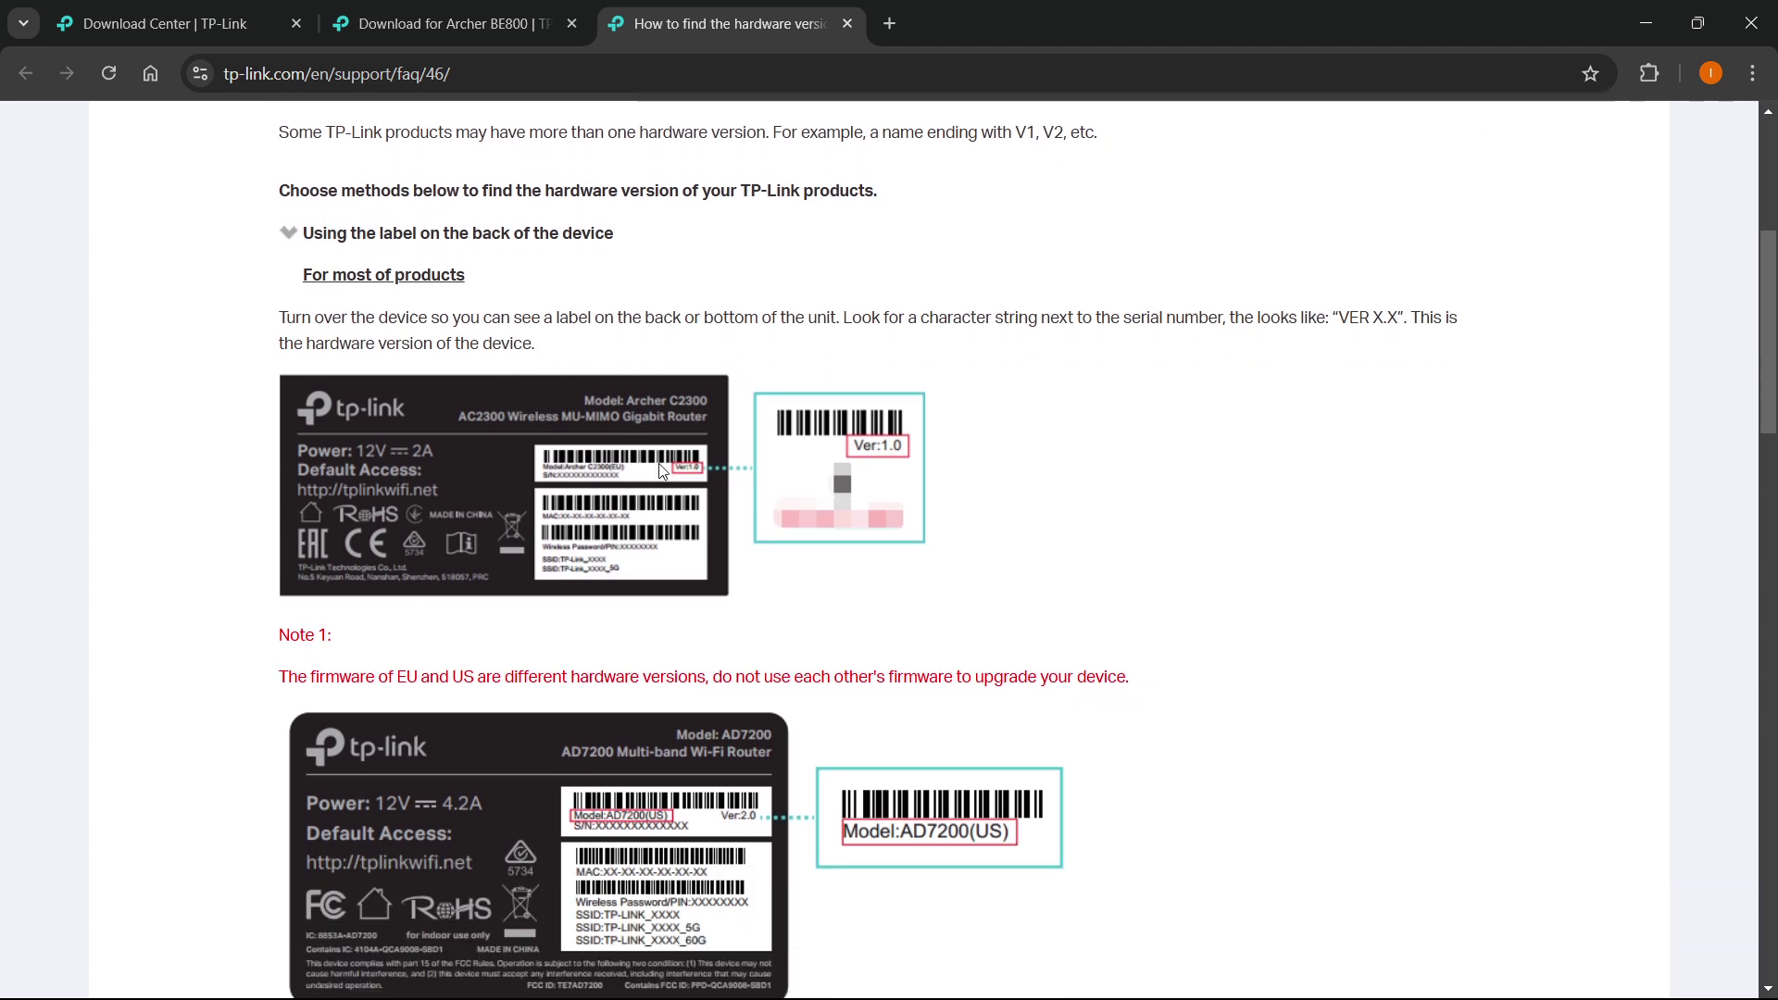
scroll(804, 545, down, 6)
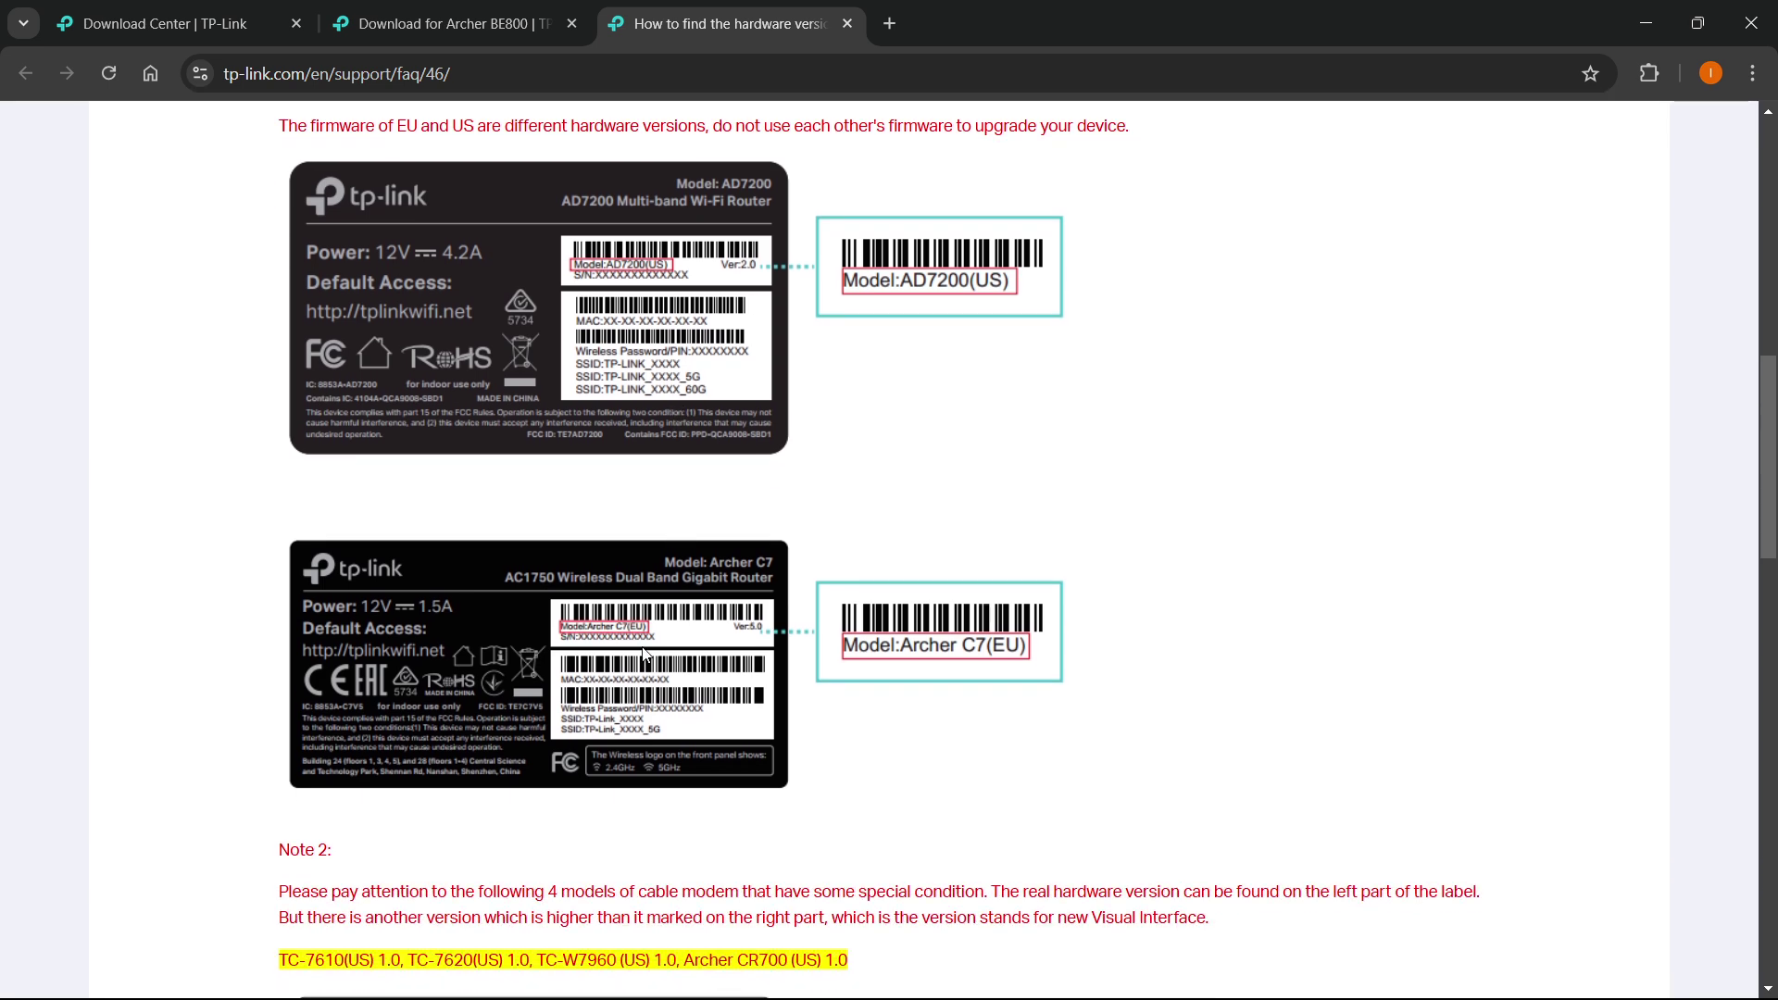
scroll(681, 400, down, 5)
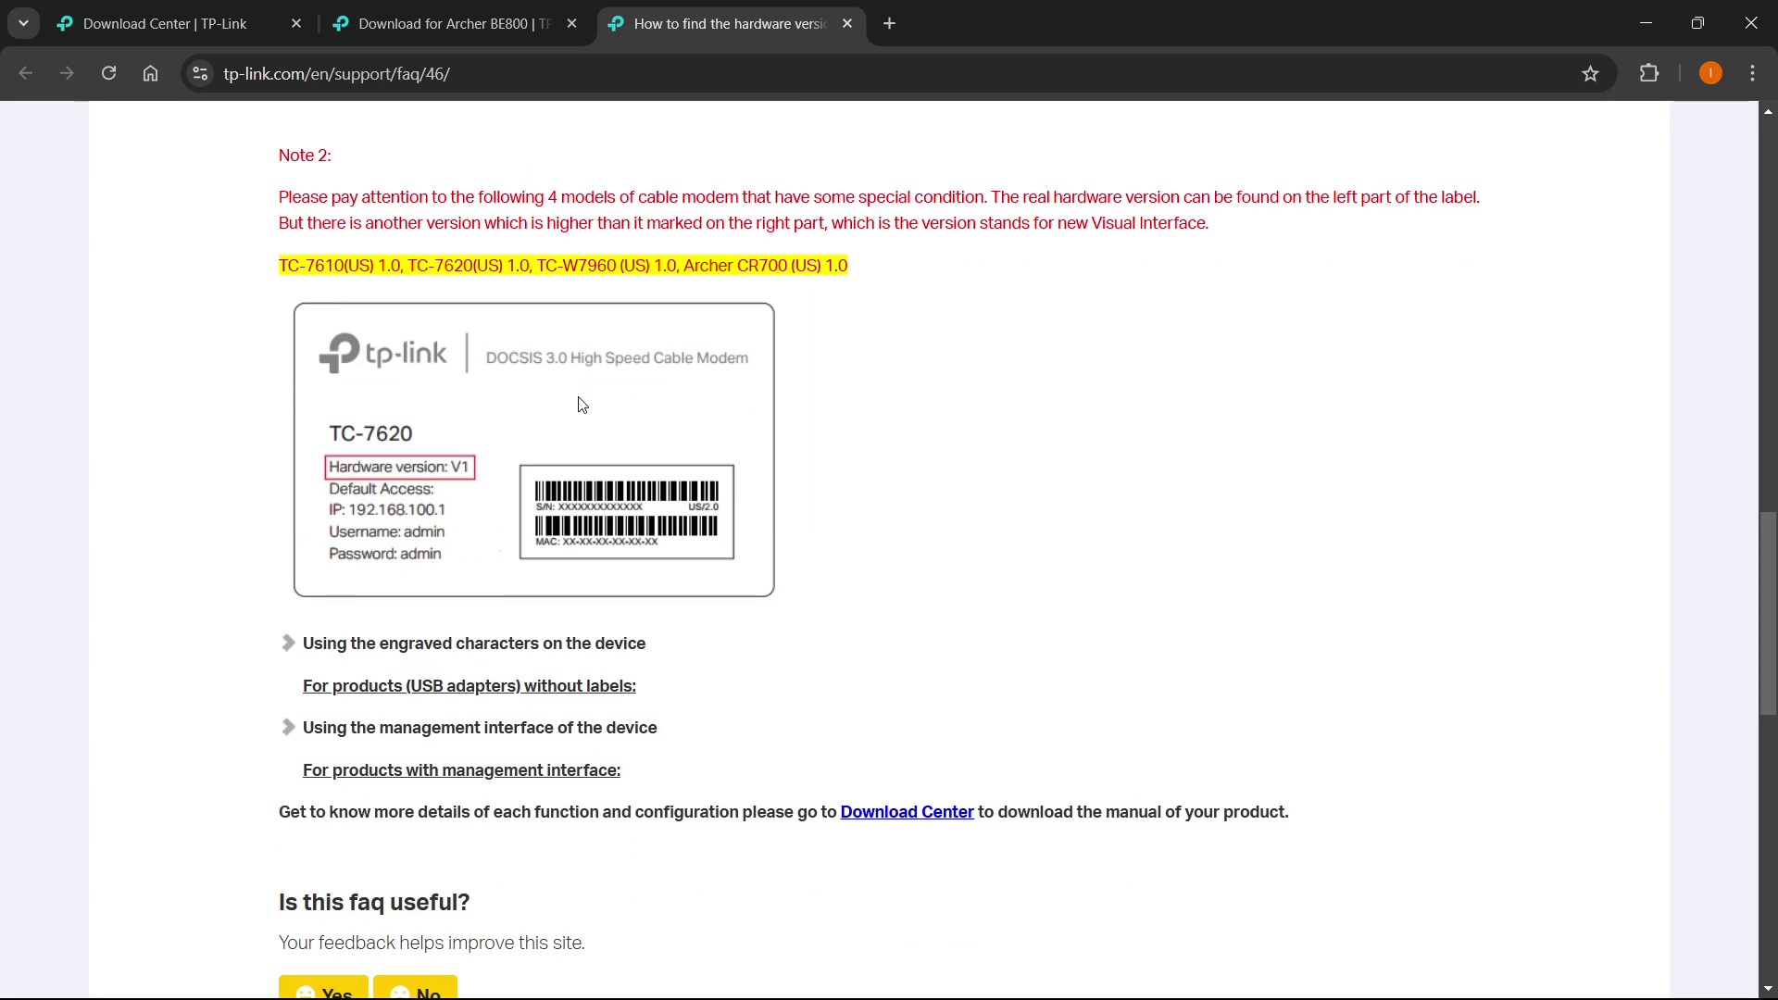
Step: Expand the engraved-characters method in the FAQ and read its examples
click(541, 700)
scroll(567, 544, down, 4)
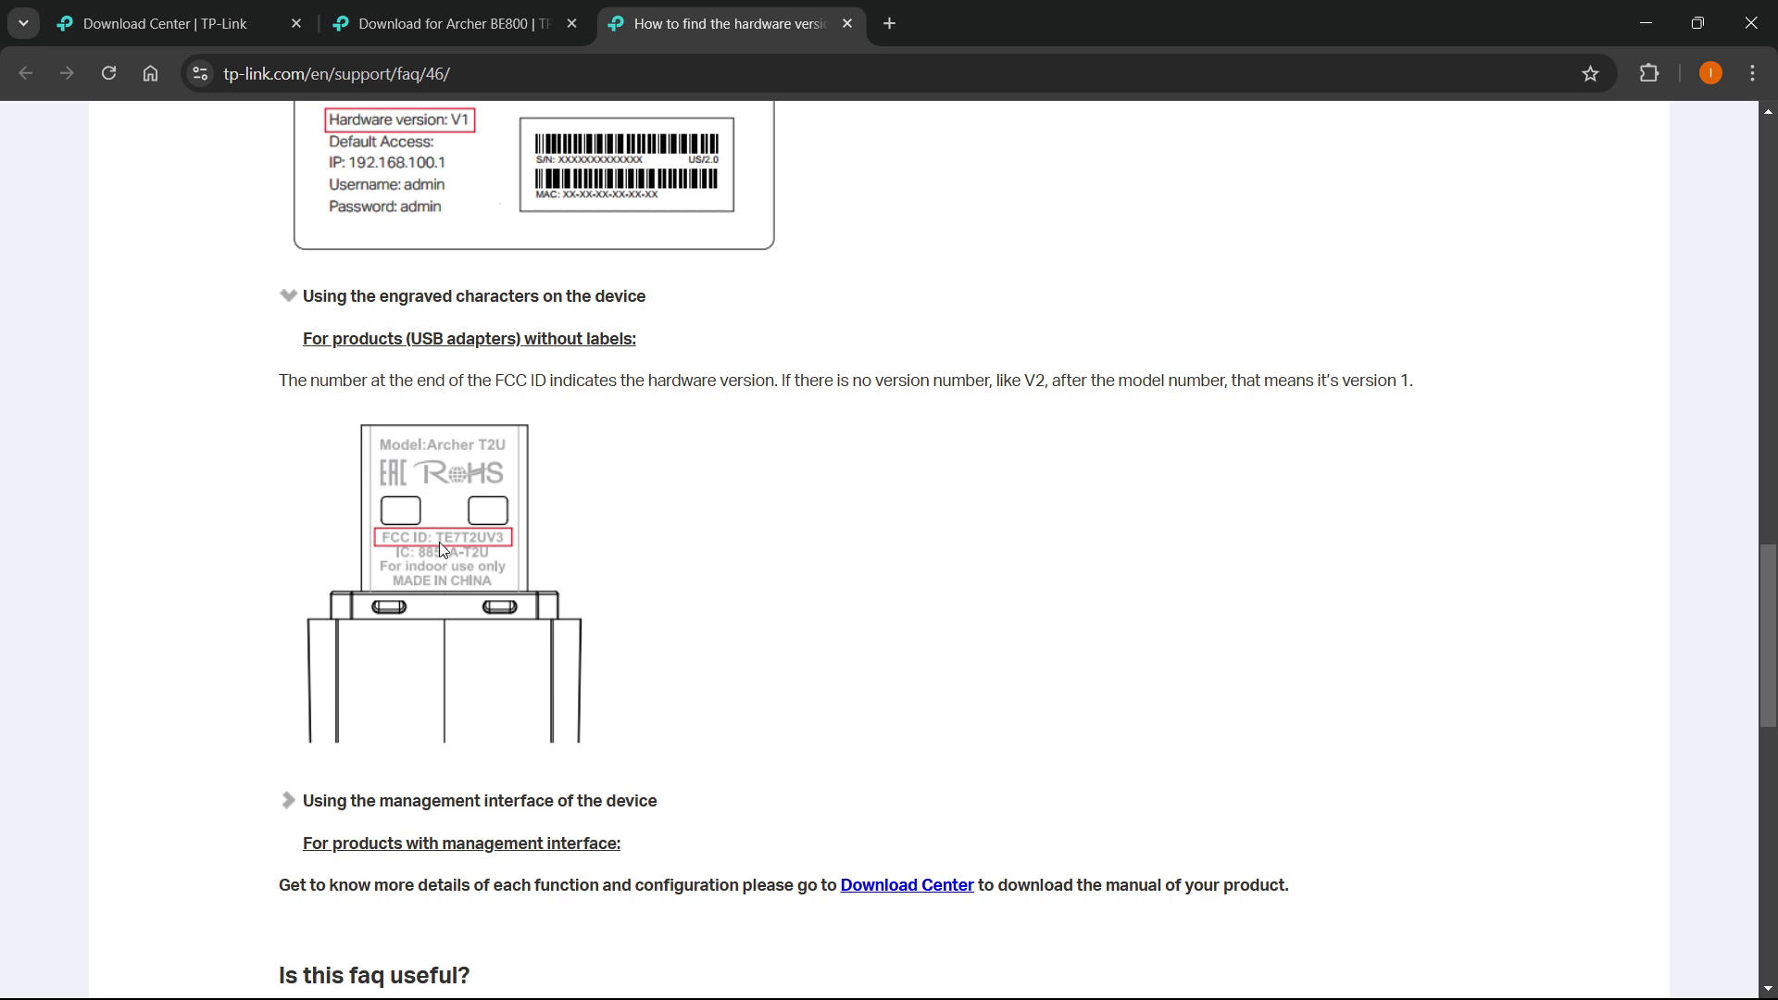
scroll(439, 542, down, 4)
scroll(450, 318, down, 4)
scroll(457, 418, up, 5)
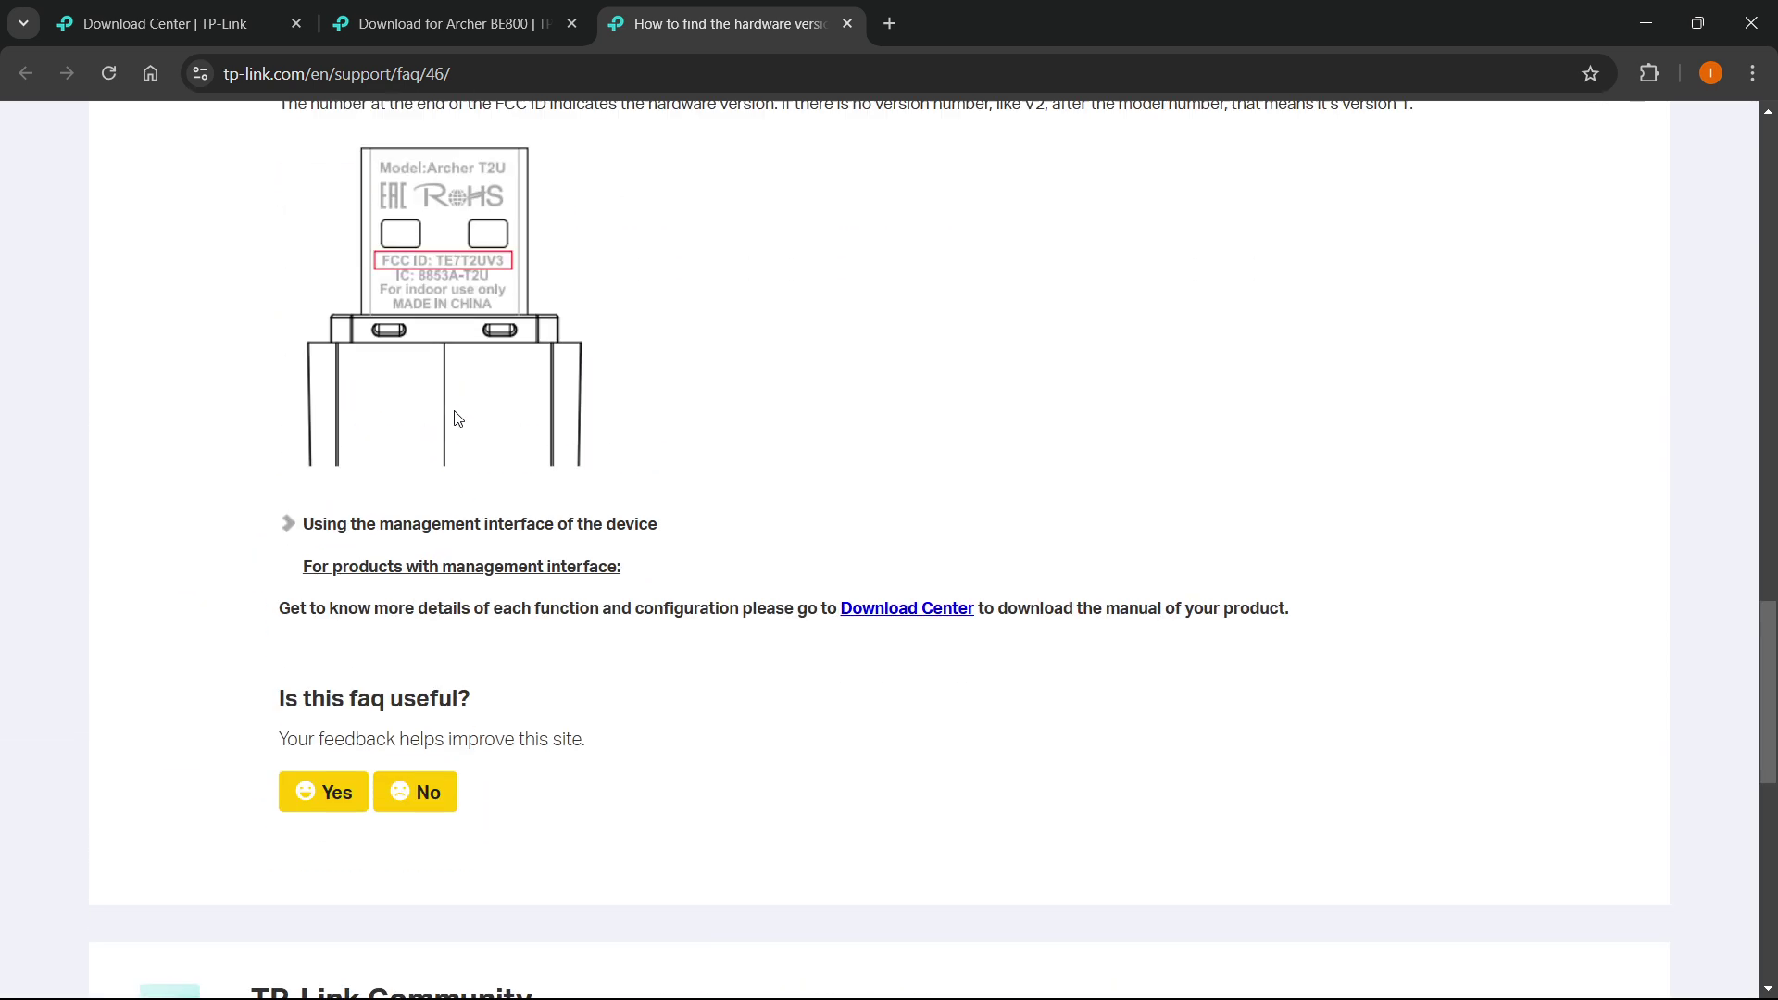
scroll(458, 418, up, 2)
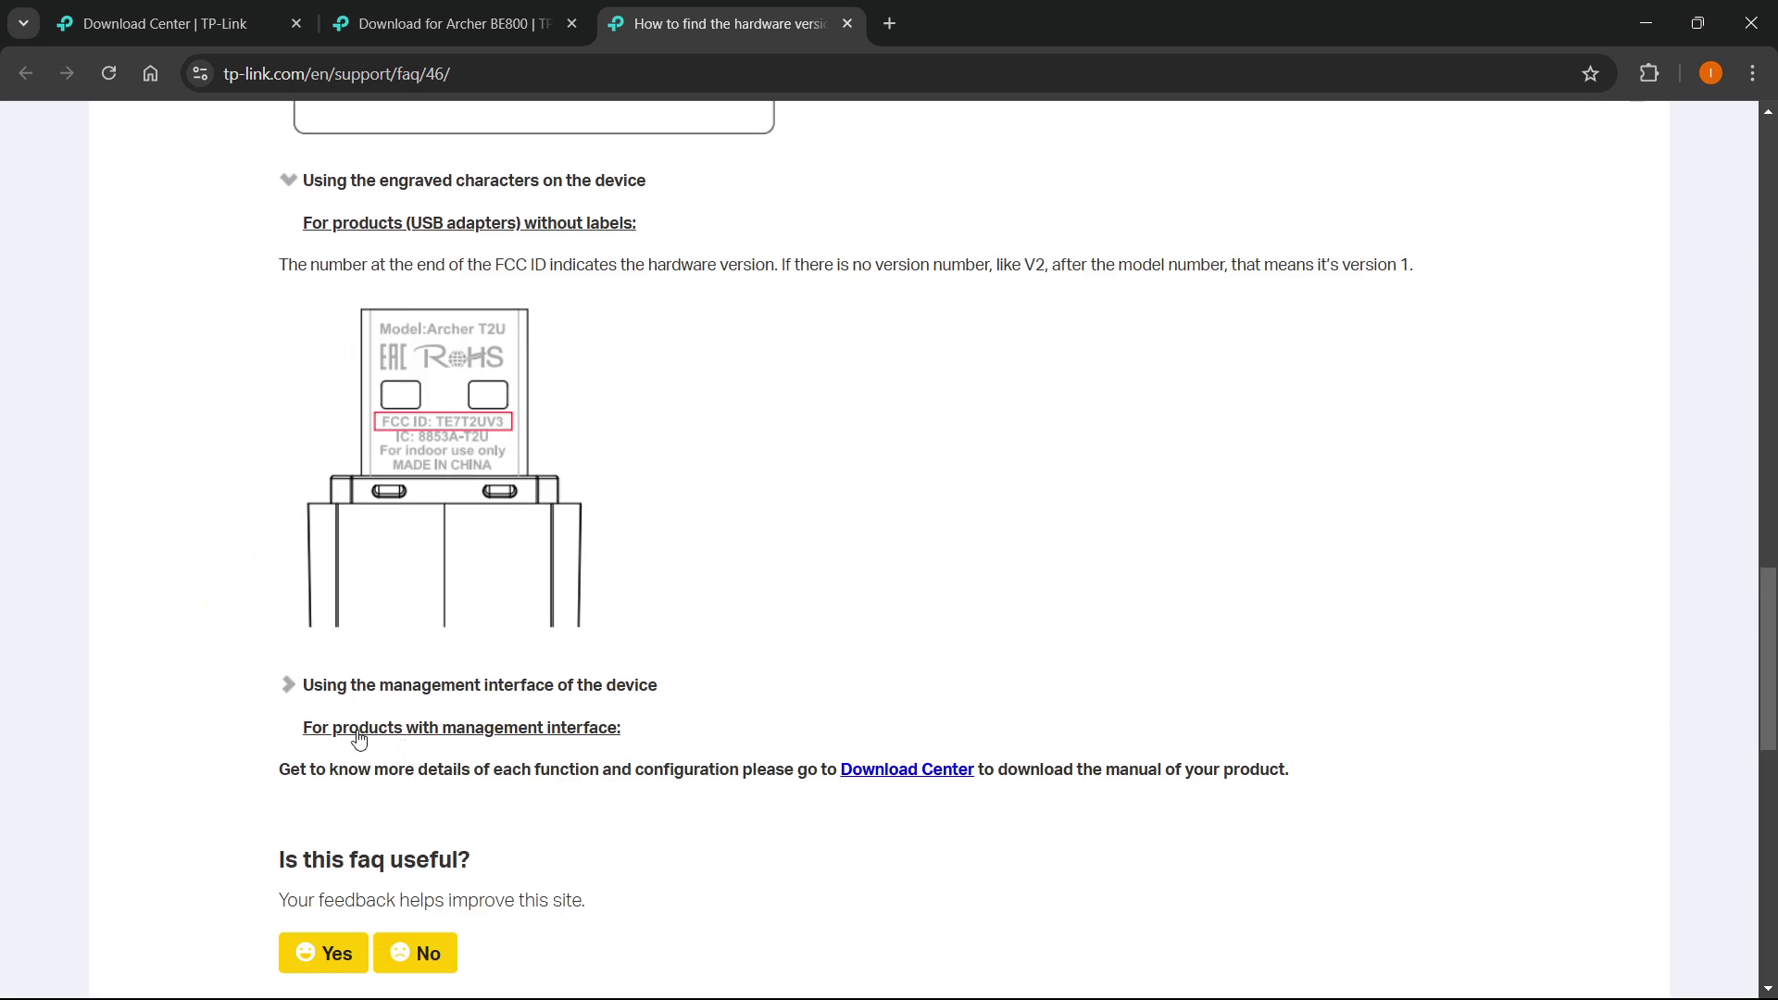
Step: Expand the management-interface method and read its login domains and example status pages
click(444, 727)
scroll(463, 649, down, 3)
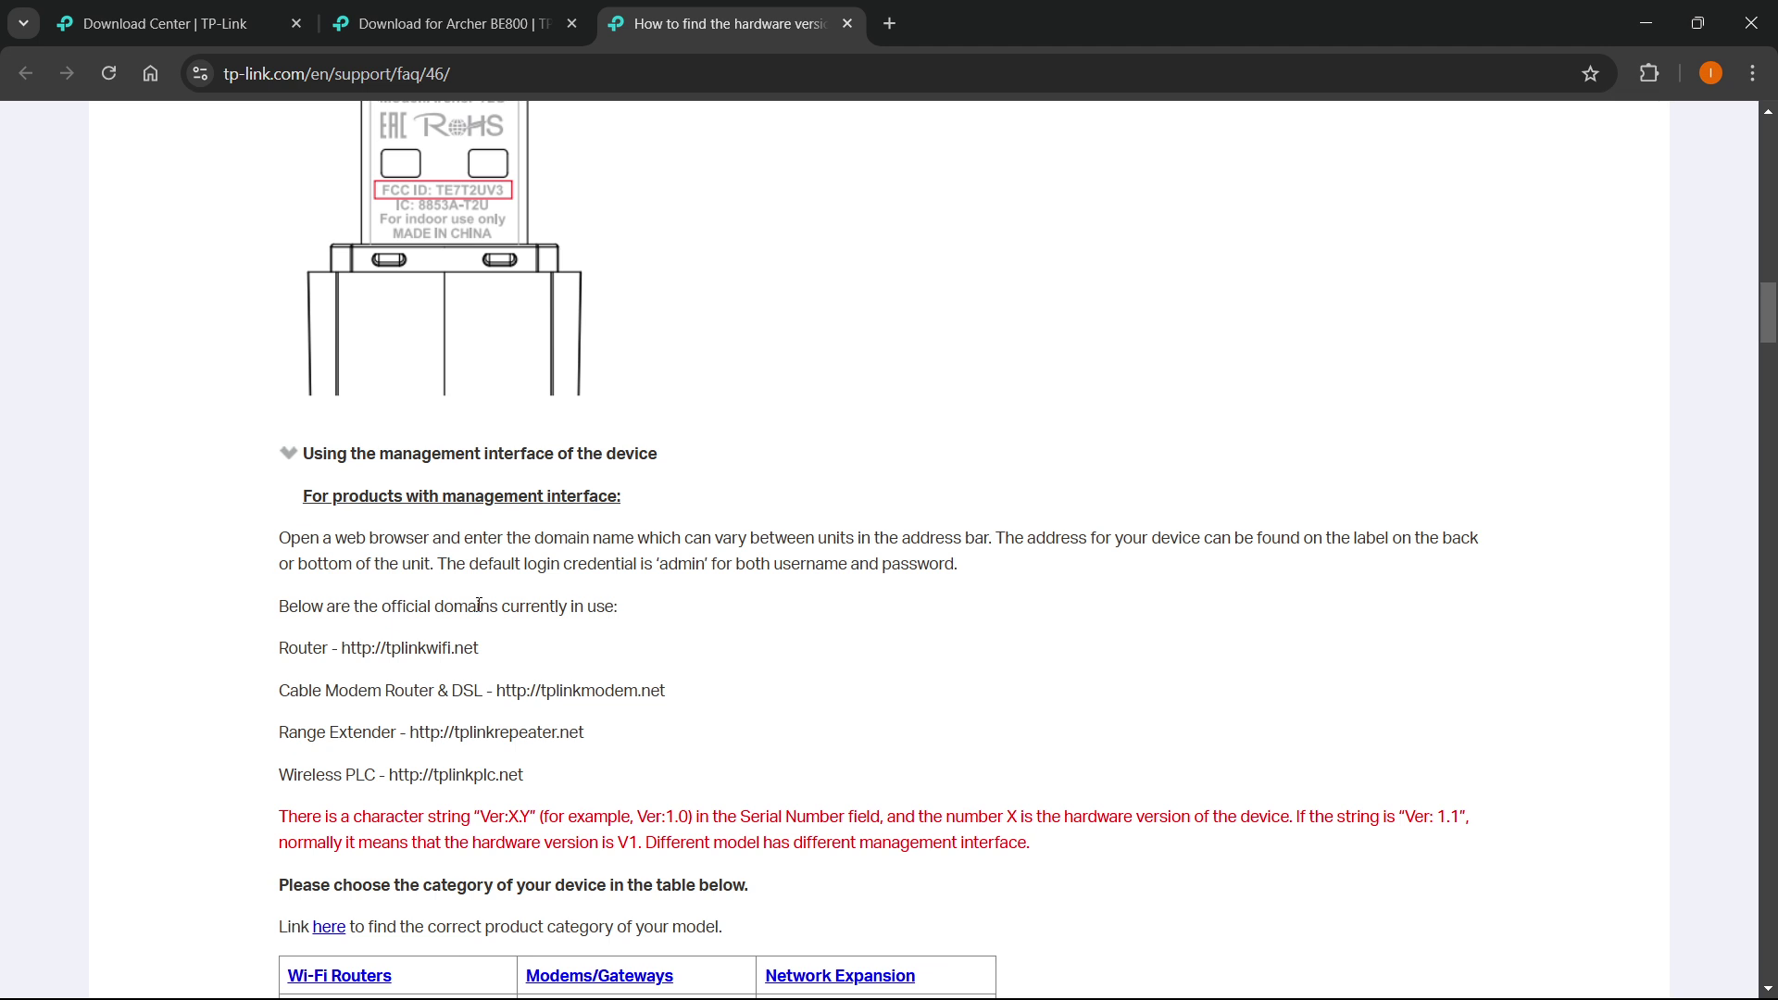
scroll(479, 604, down, 4)
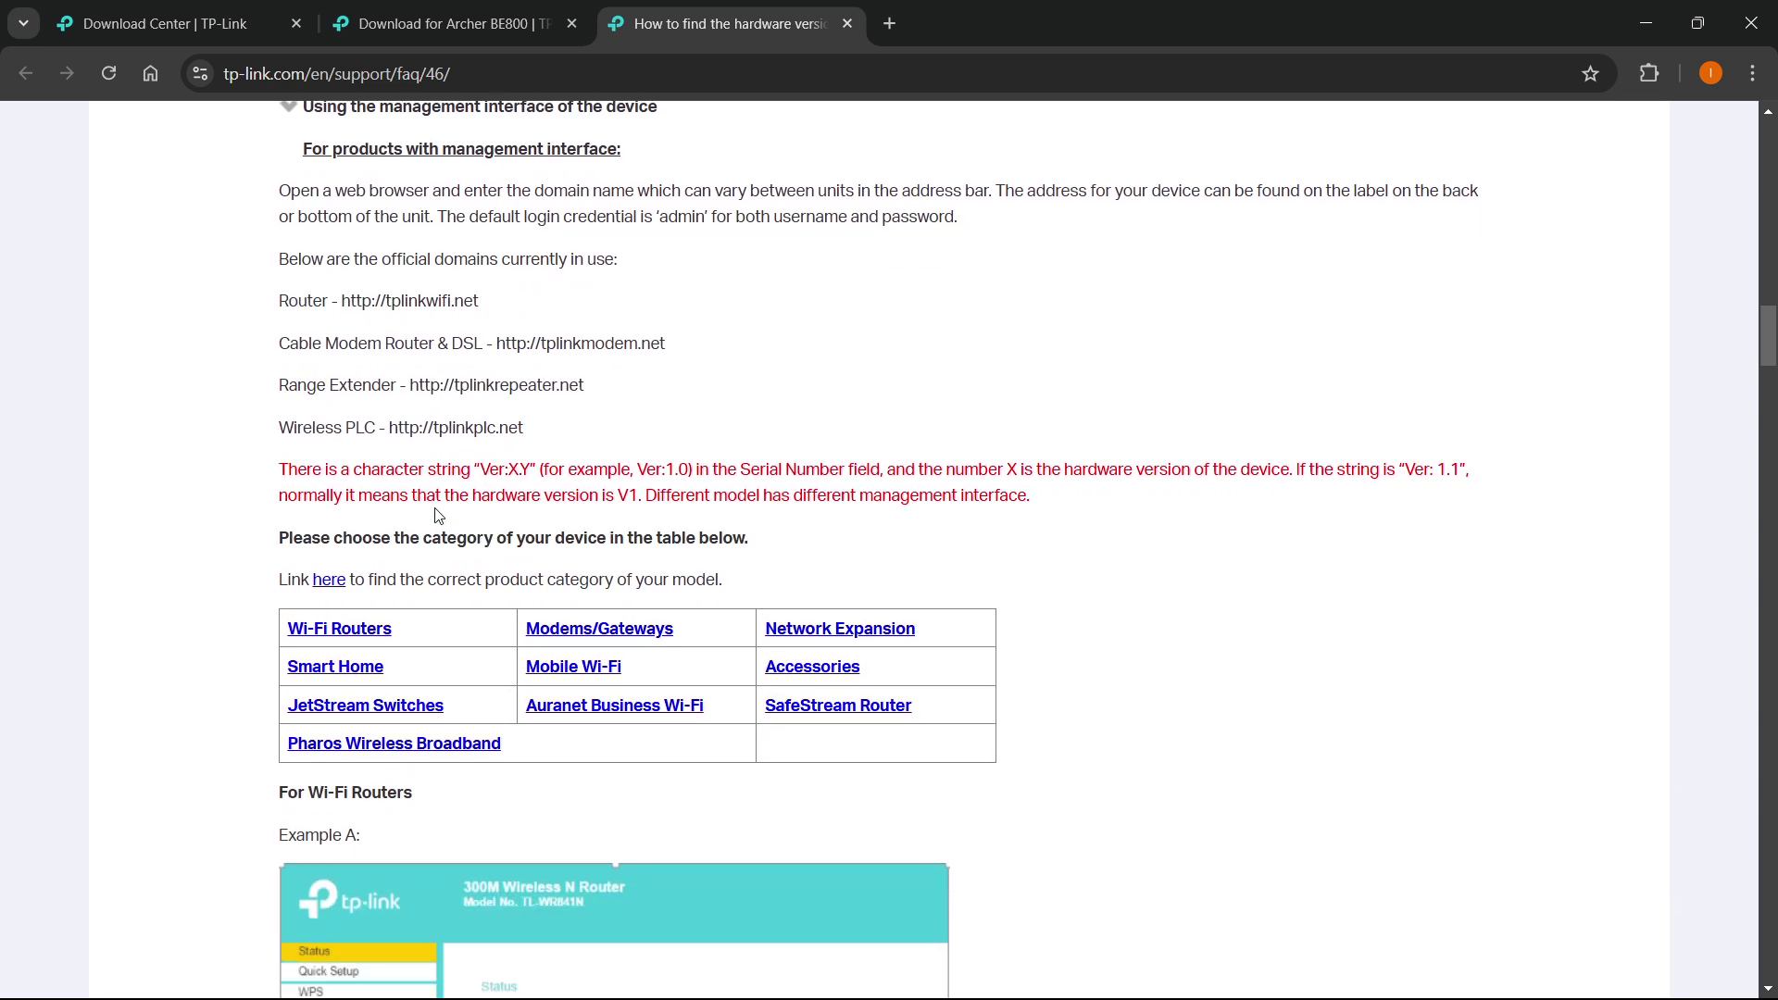
scroll(439, 516, up, 1)
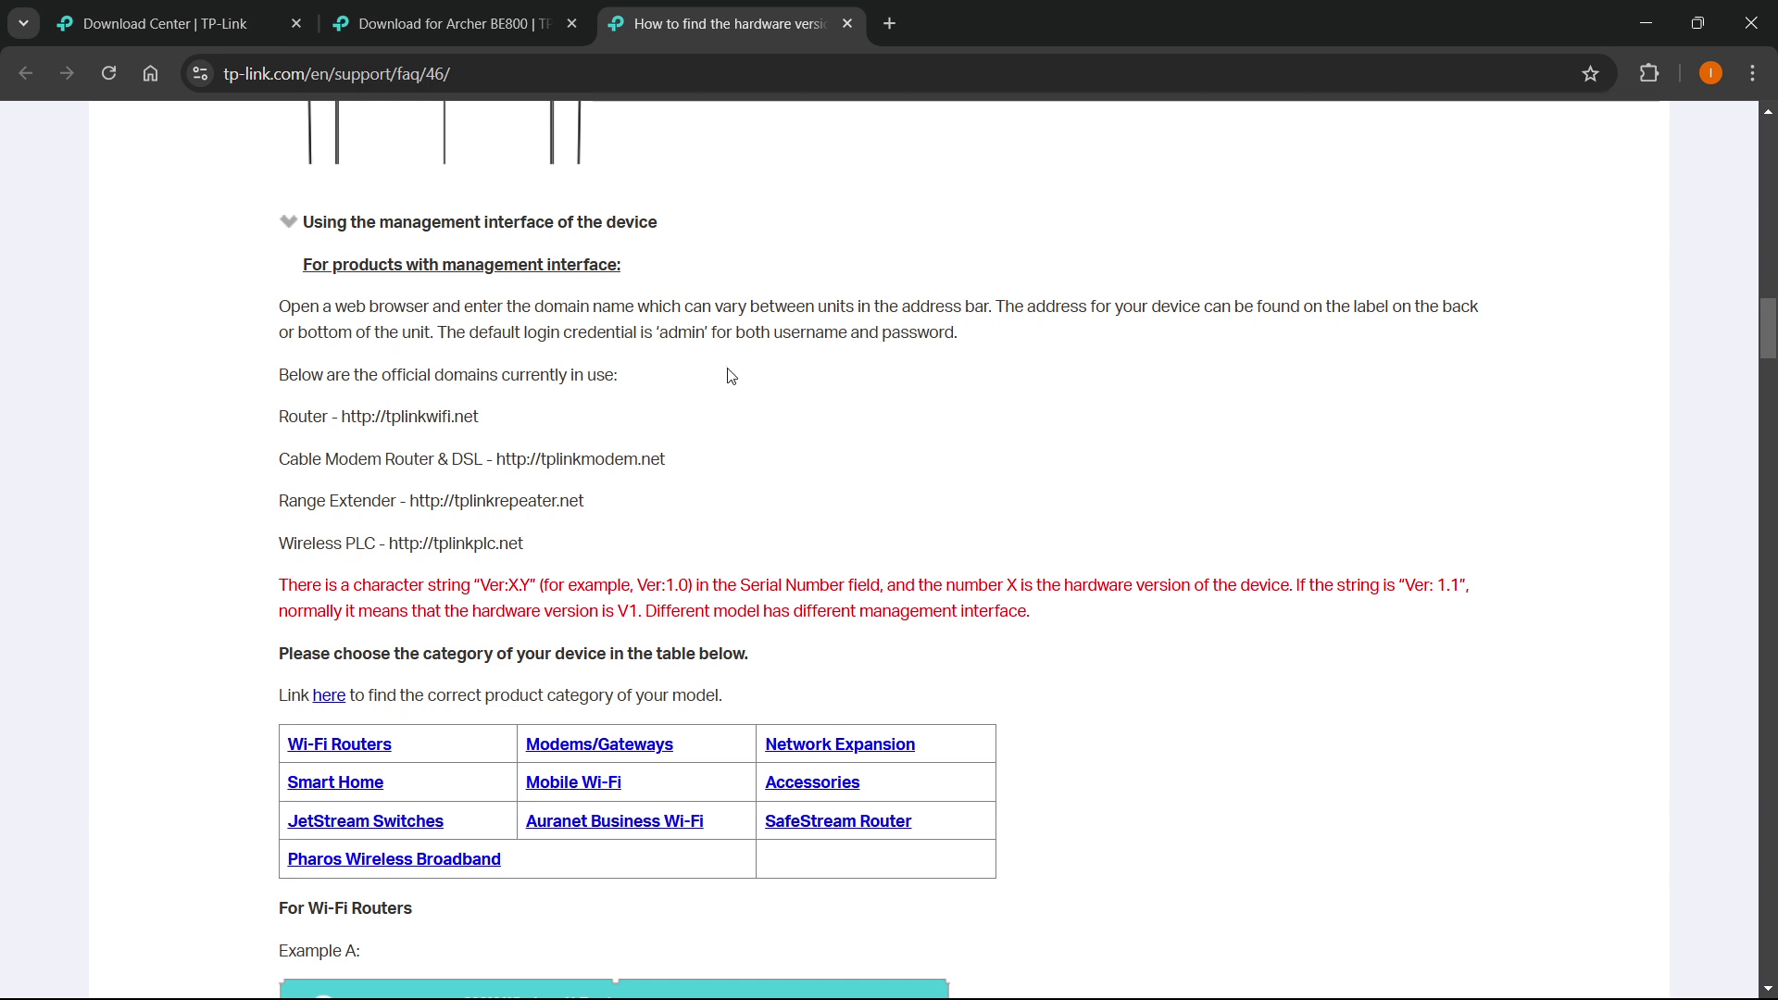
scroll(722, 384, down, 8)
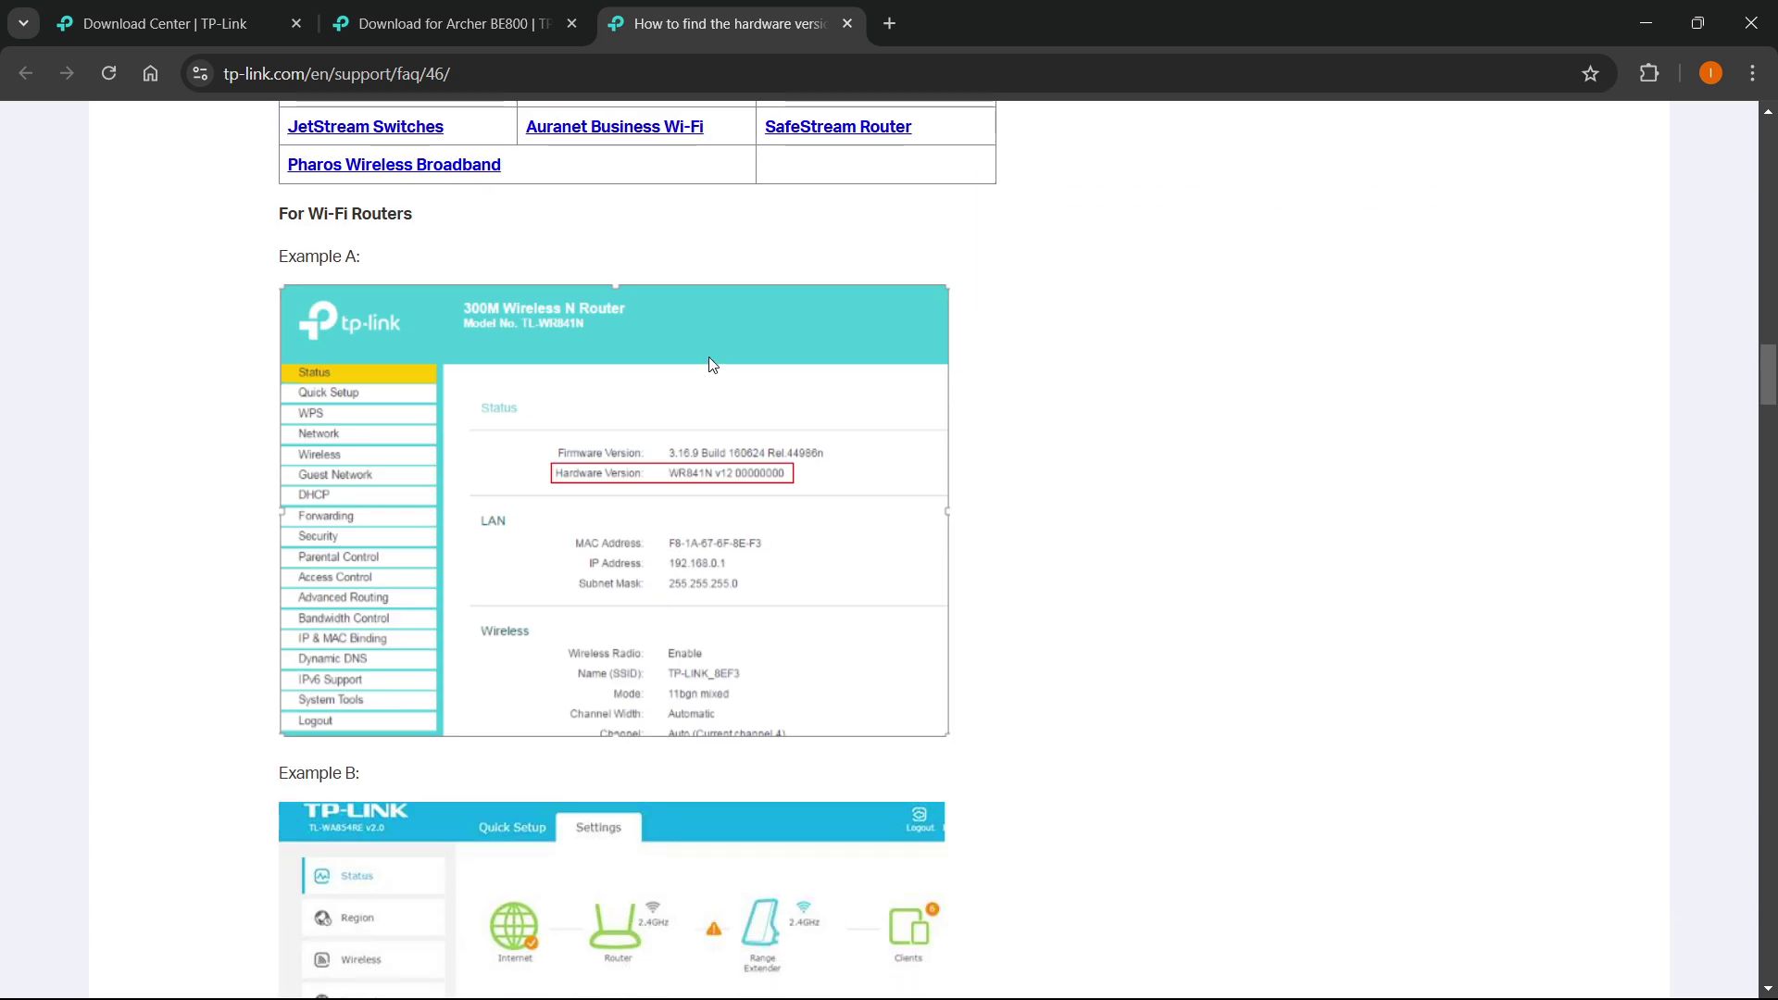
scroll(712, 363, down, 3)
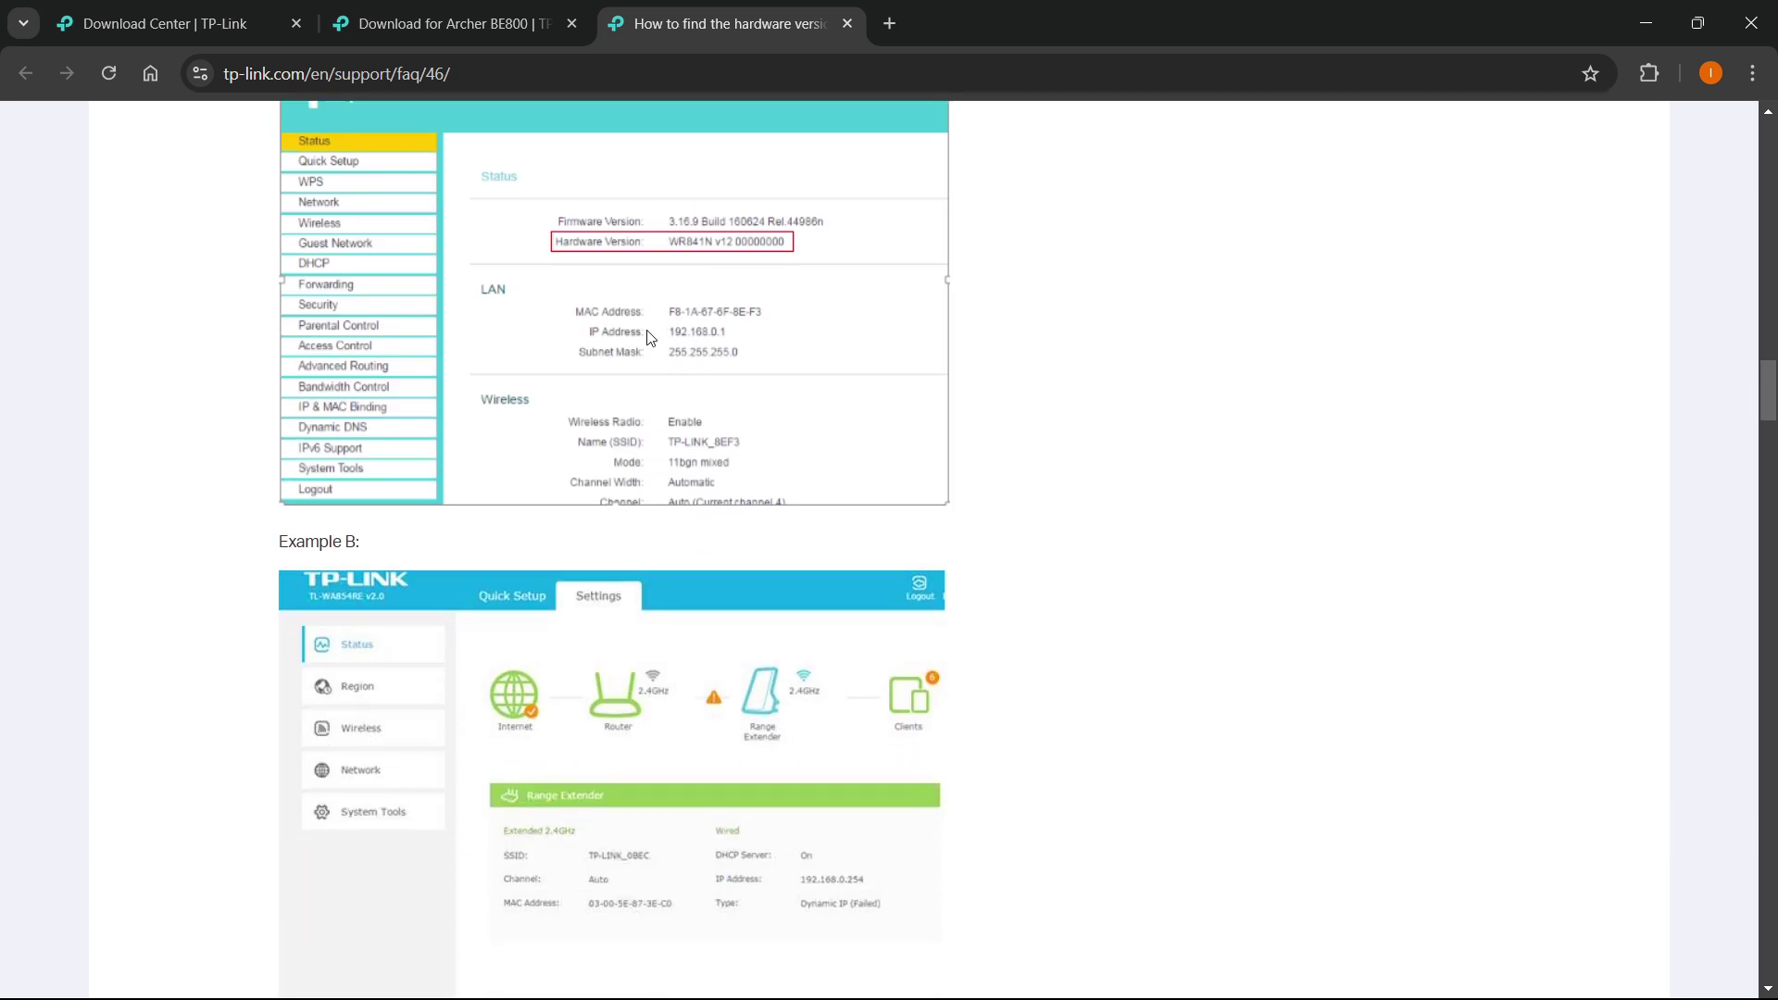
scroll(555, 361, down, 1)
scroll(500, 339, down, 15)
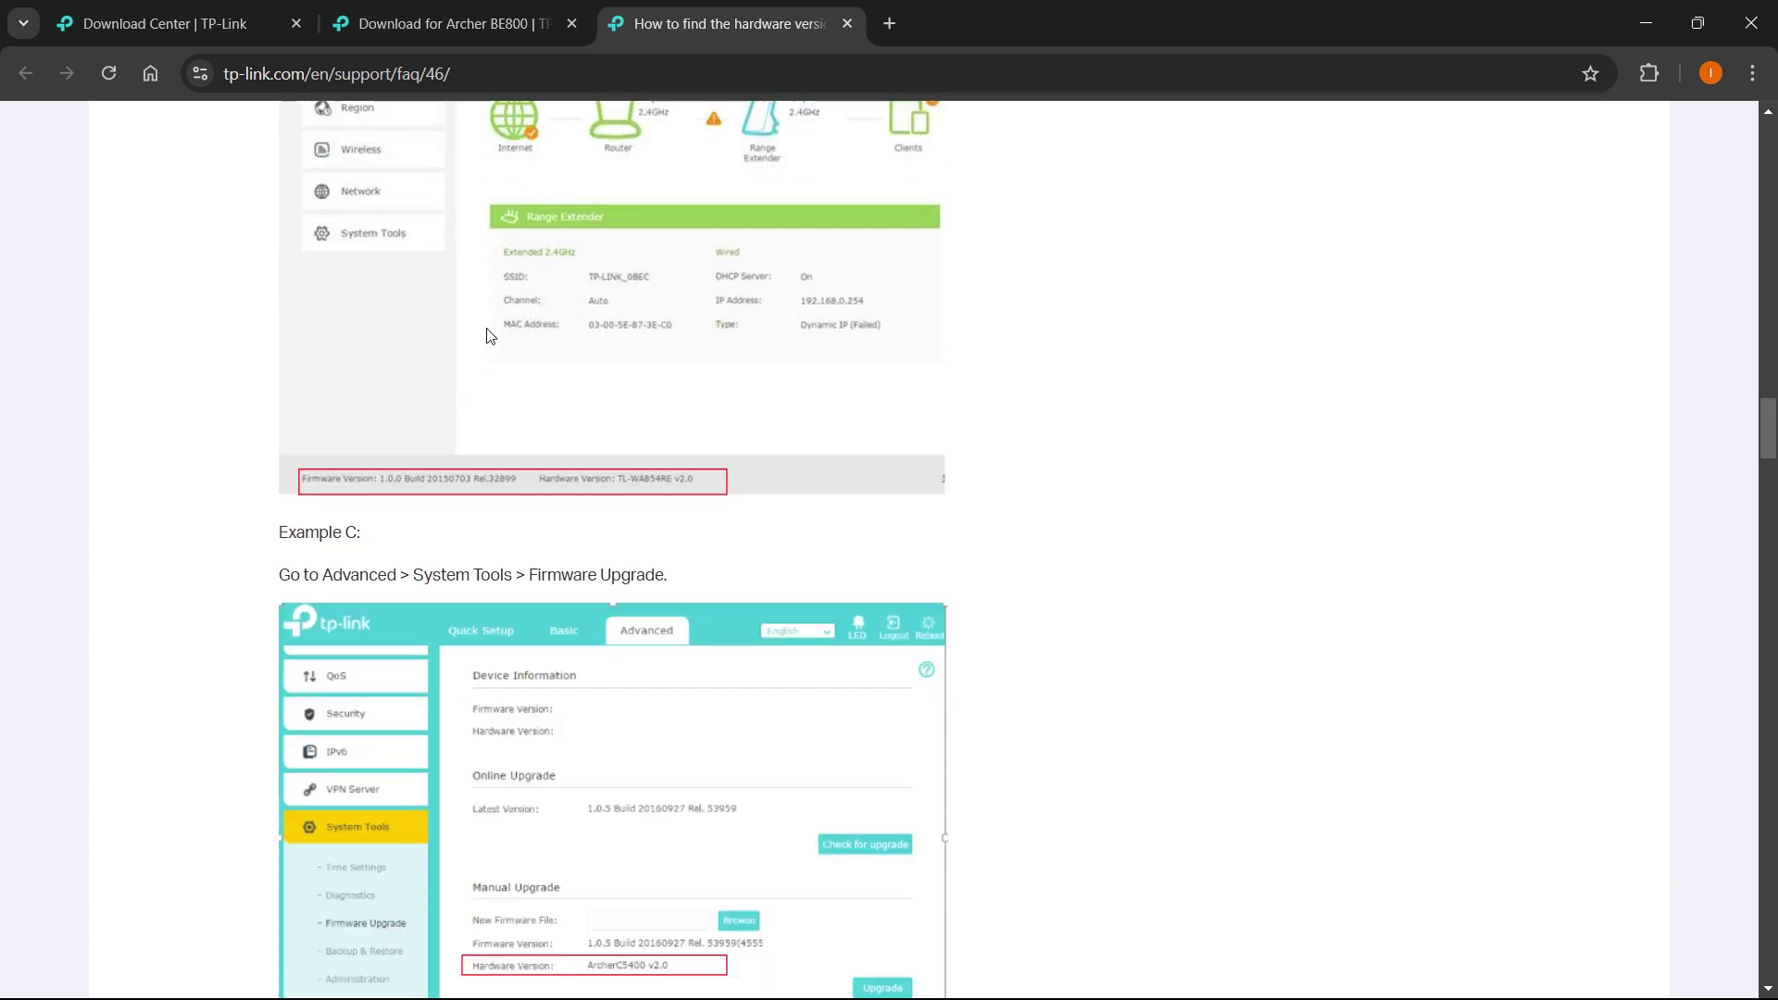
scroll(474, 333, down, 4)
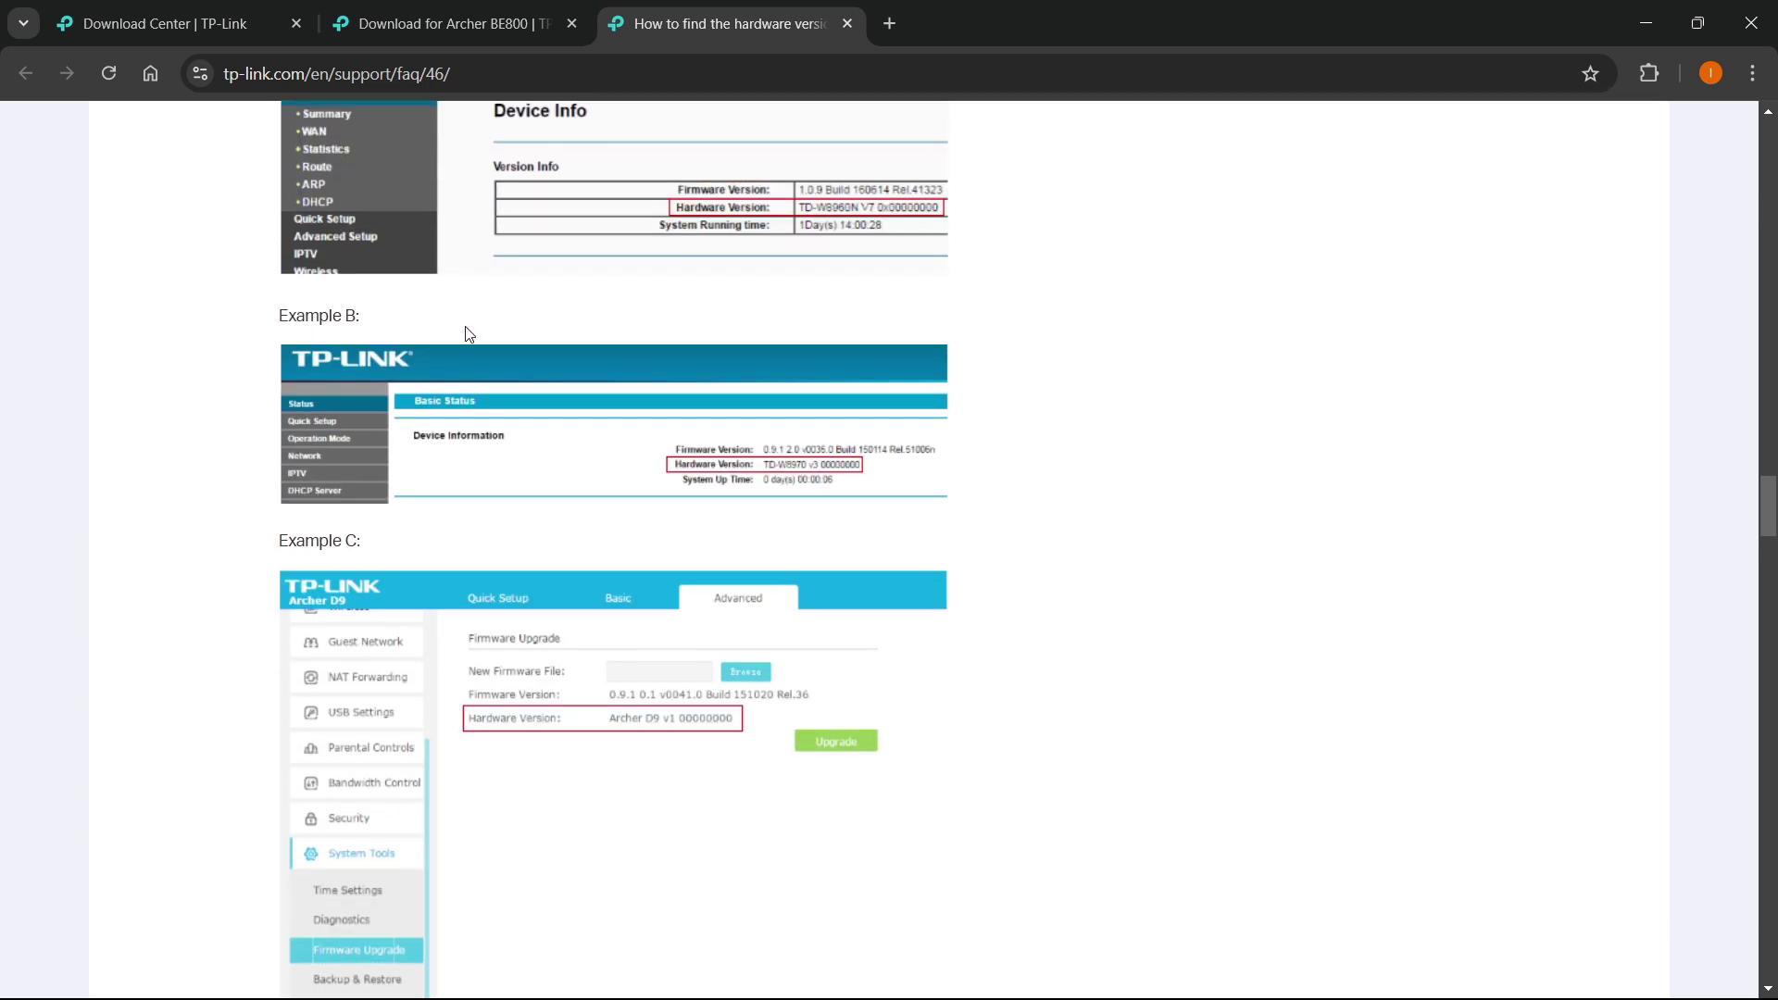
scroll(469, 335, down, 20)
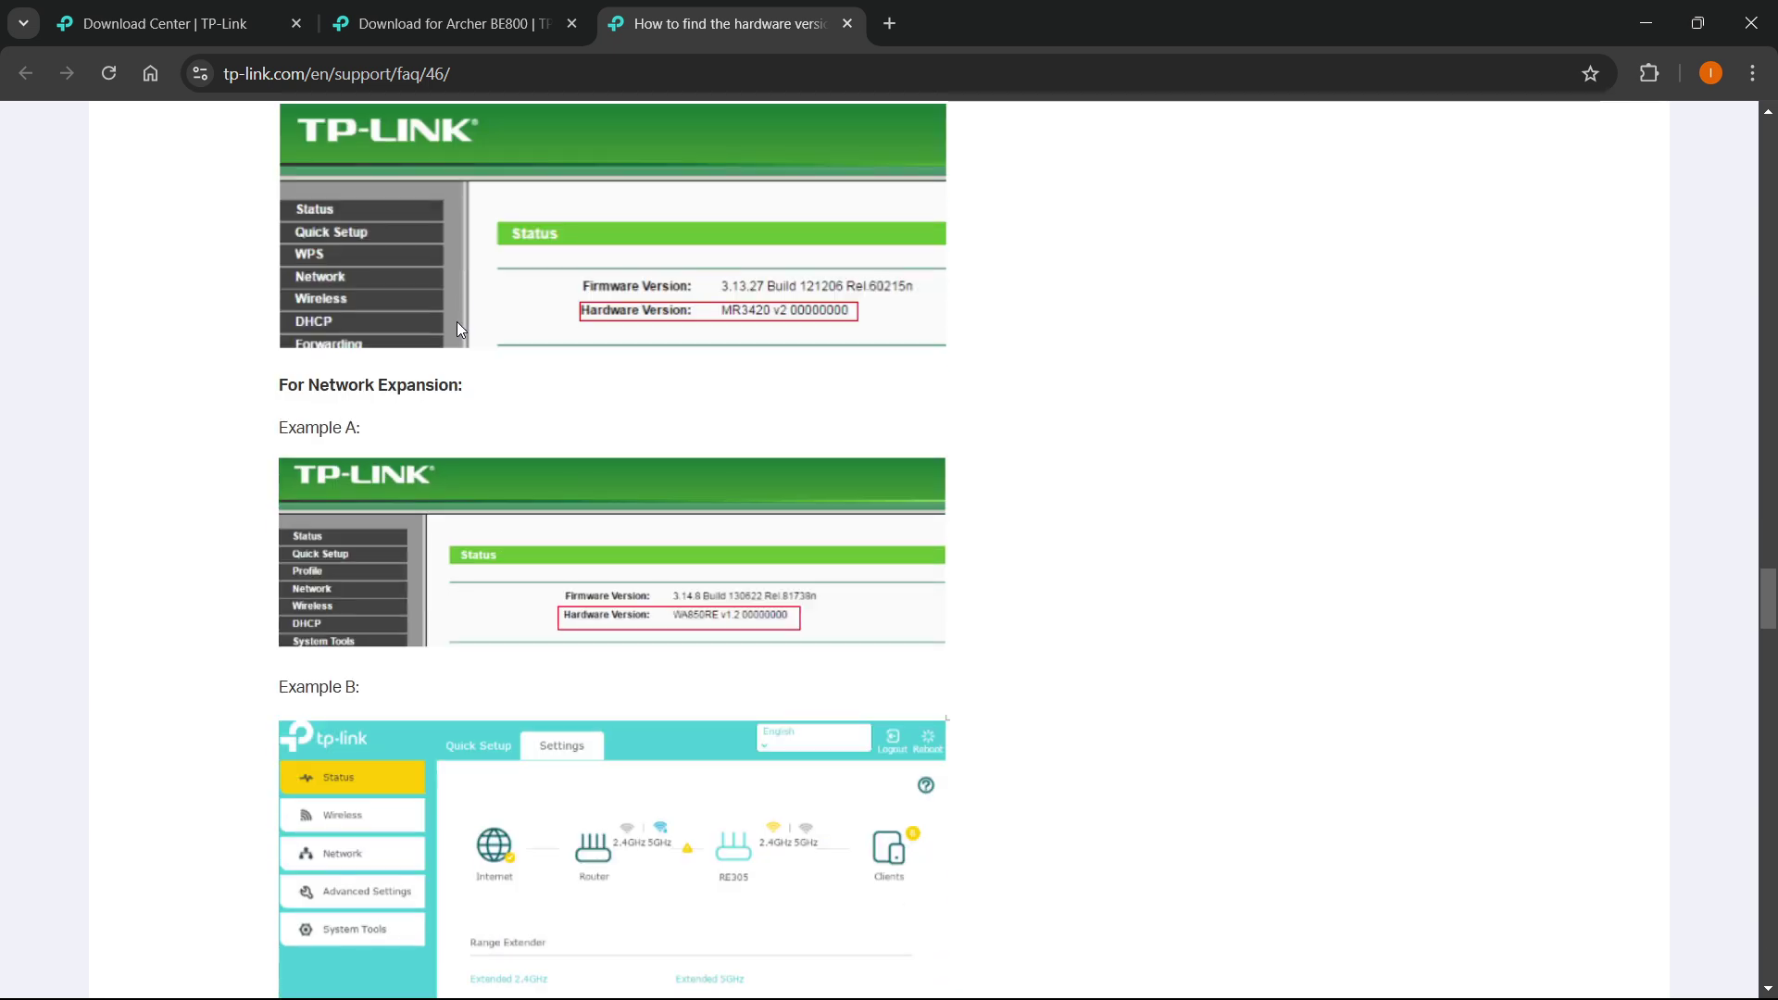
Step: Return to the Archer BE800 download tab and select hardware version V1.60
scroll(460, 329, down, 3)
click(426, 24)
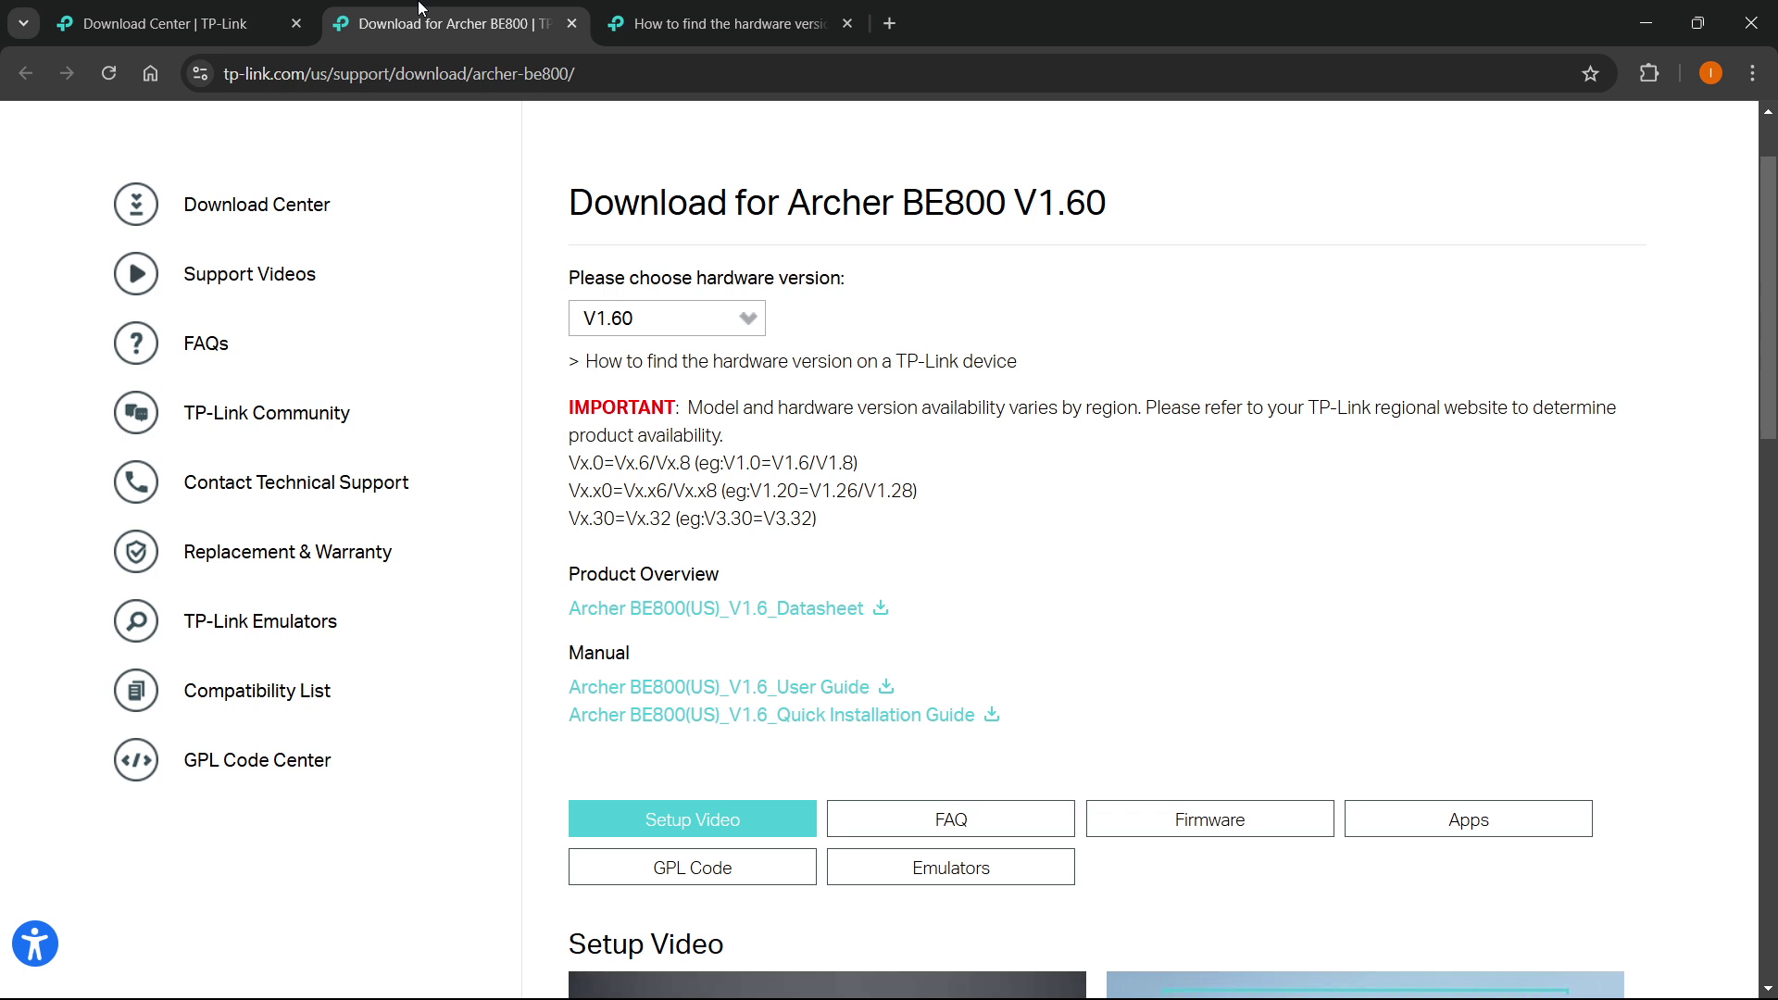
scroll(904, 326, up, 2)
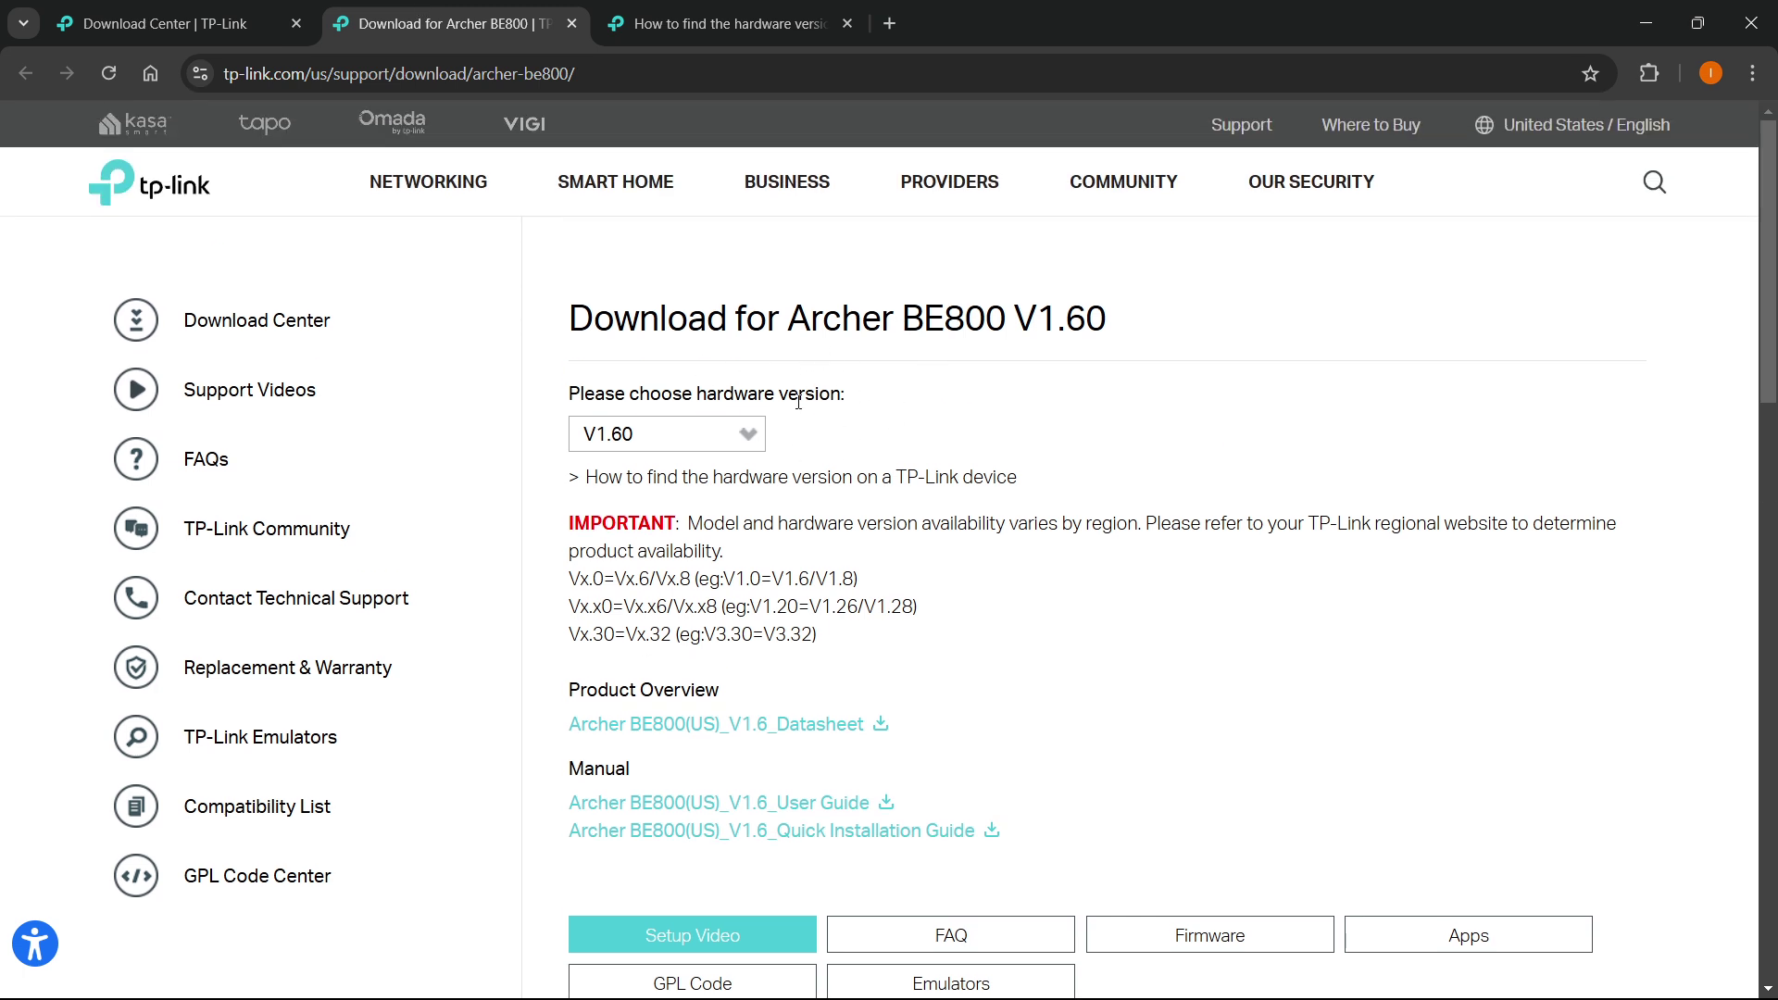
click(709, 446)
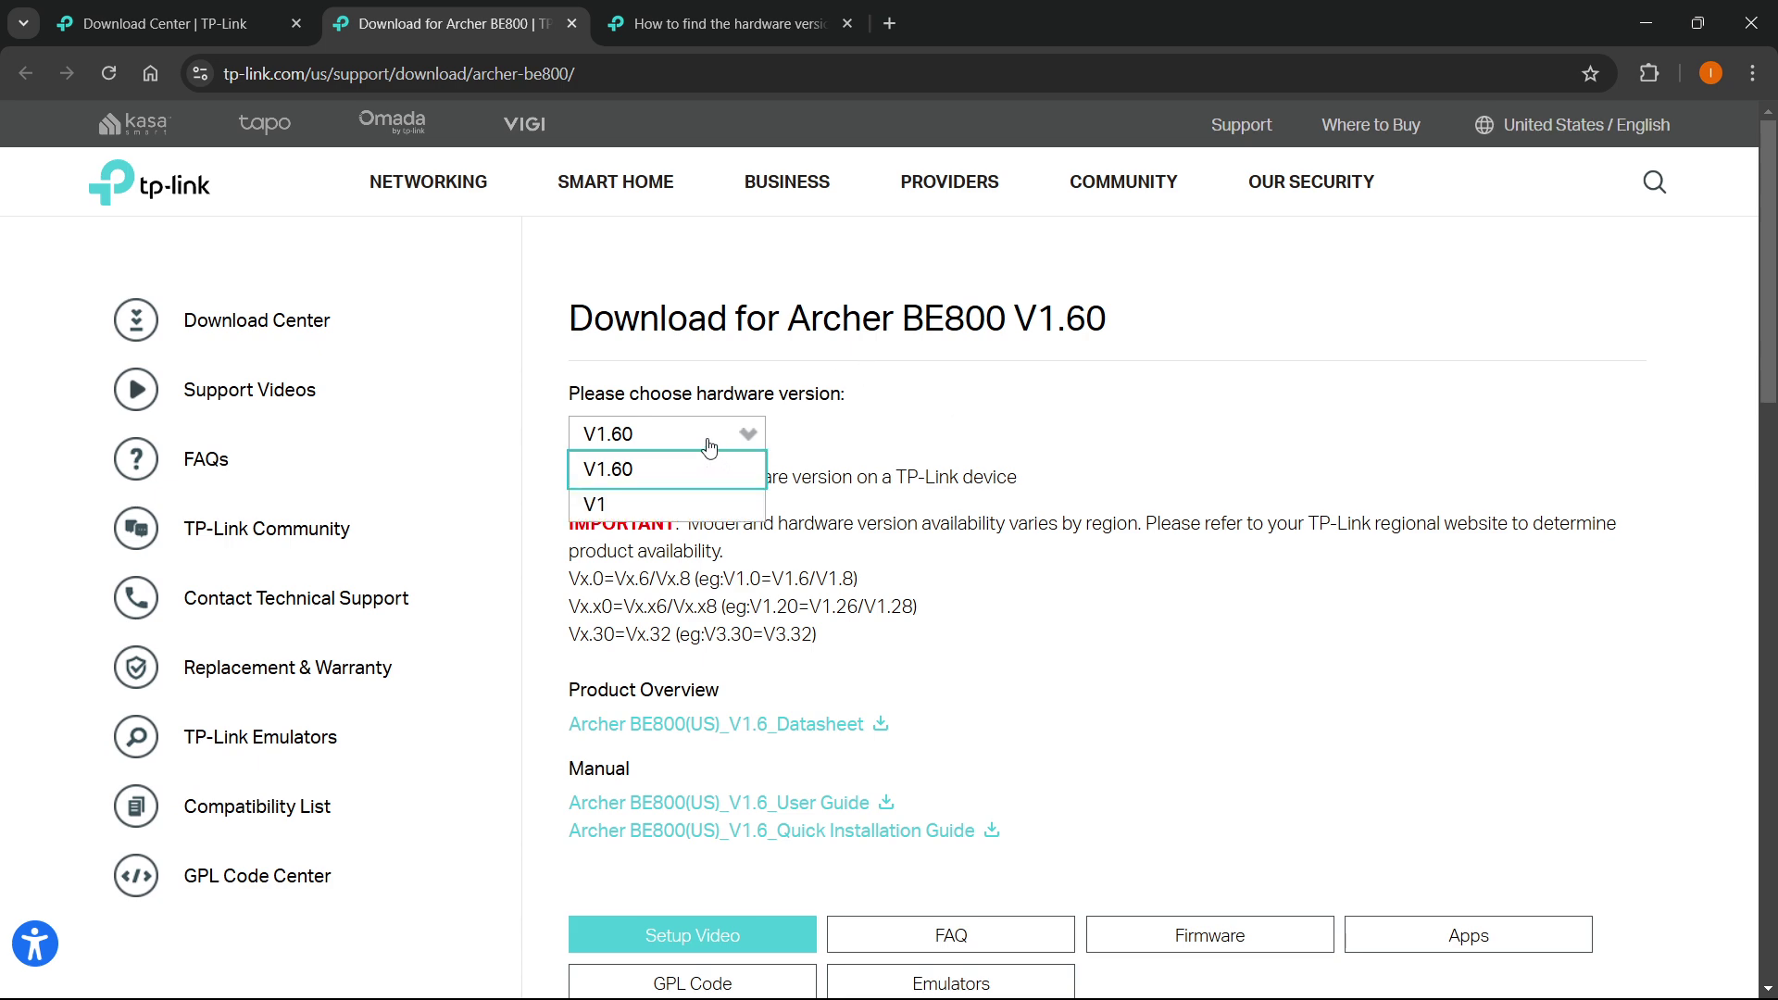
click(637, 474)
Step: Dismiss the cookie notice and read the IMPORTANT region note on the page
click(1324, 330)
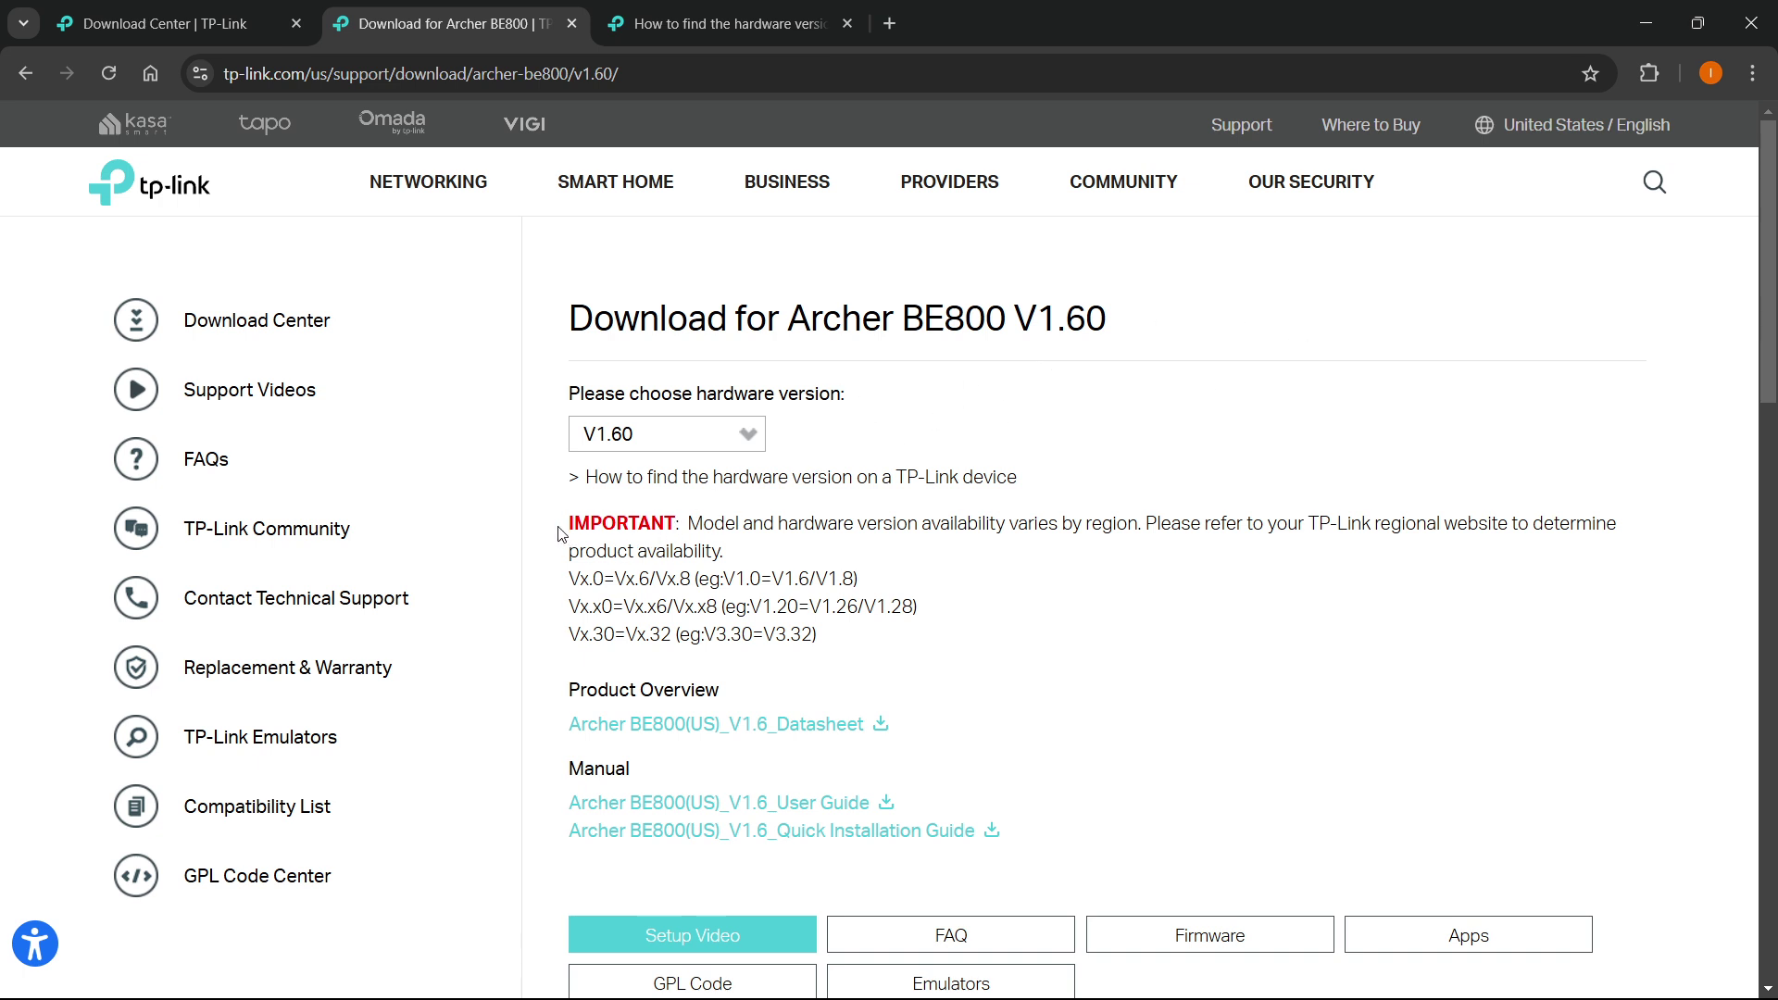
drag(558, 534, 792, 529)
click(792, 529)
Step: Browse the Choose Your Location regional site list, then go back with Alt+Left
click(1554, 134)
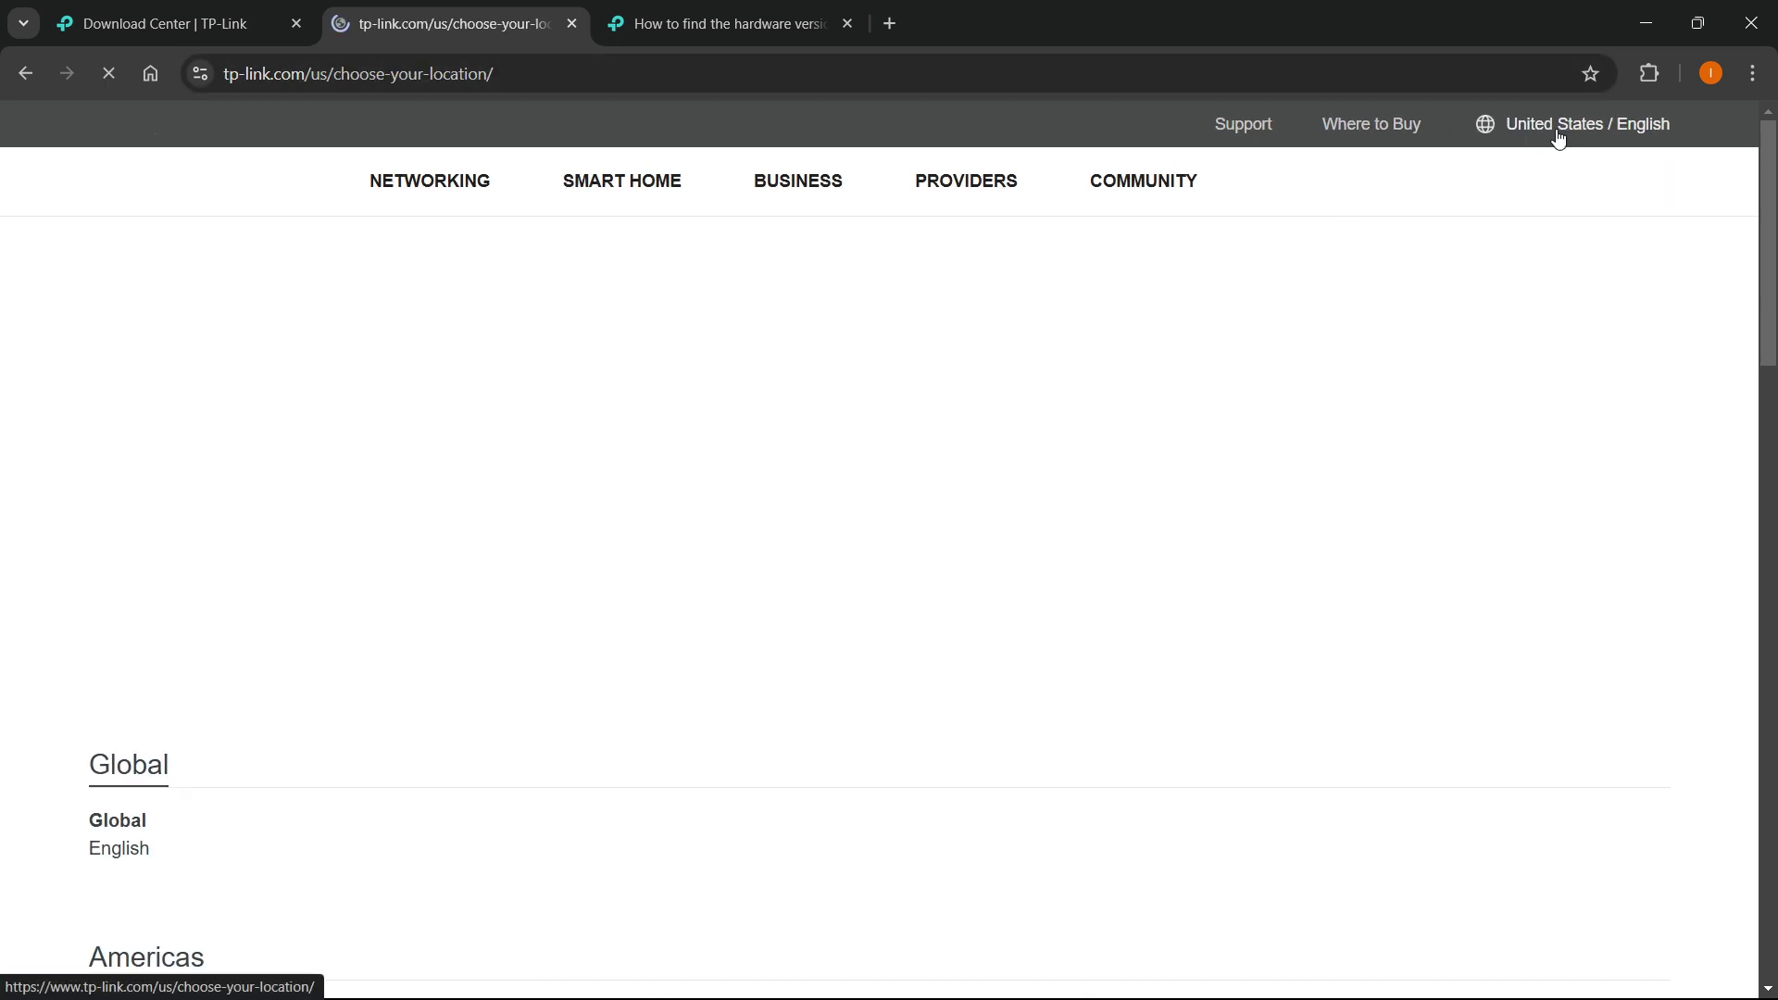
click(1315, 313)
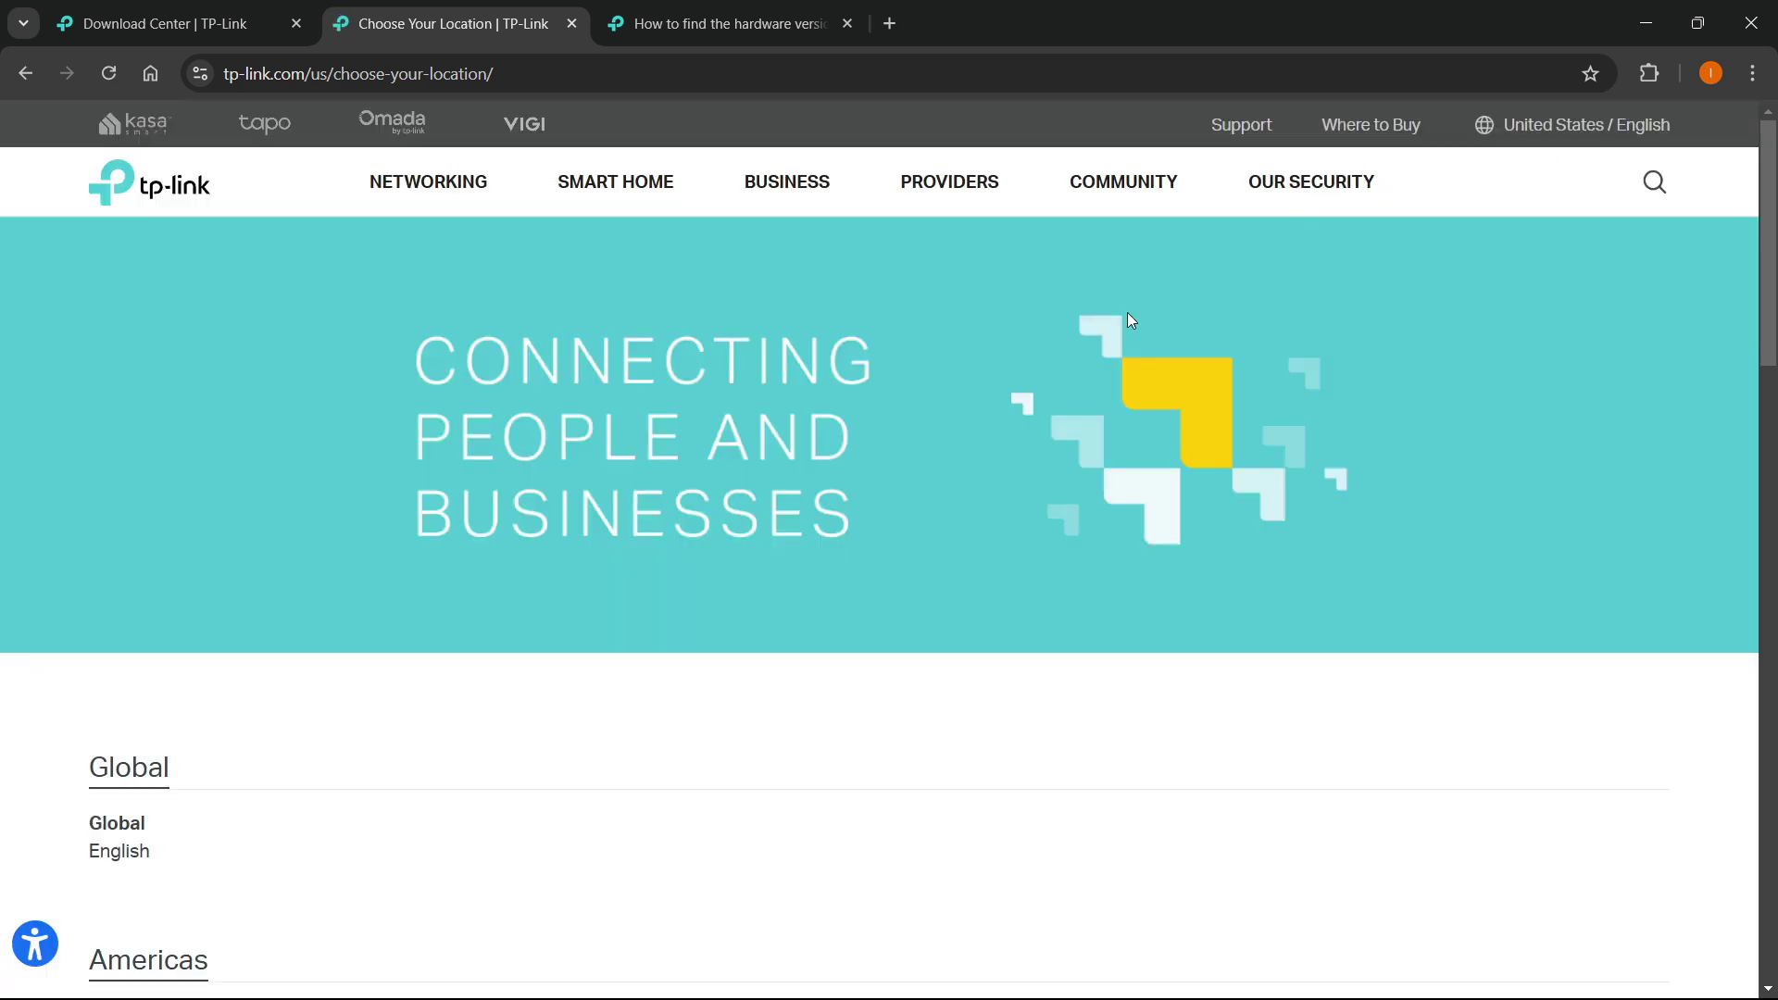
scroll(932, 374, down, 5)
scroll(721, 366, down, 1)
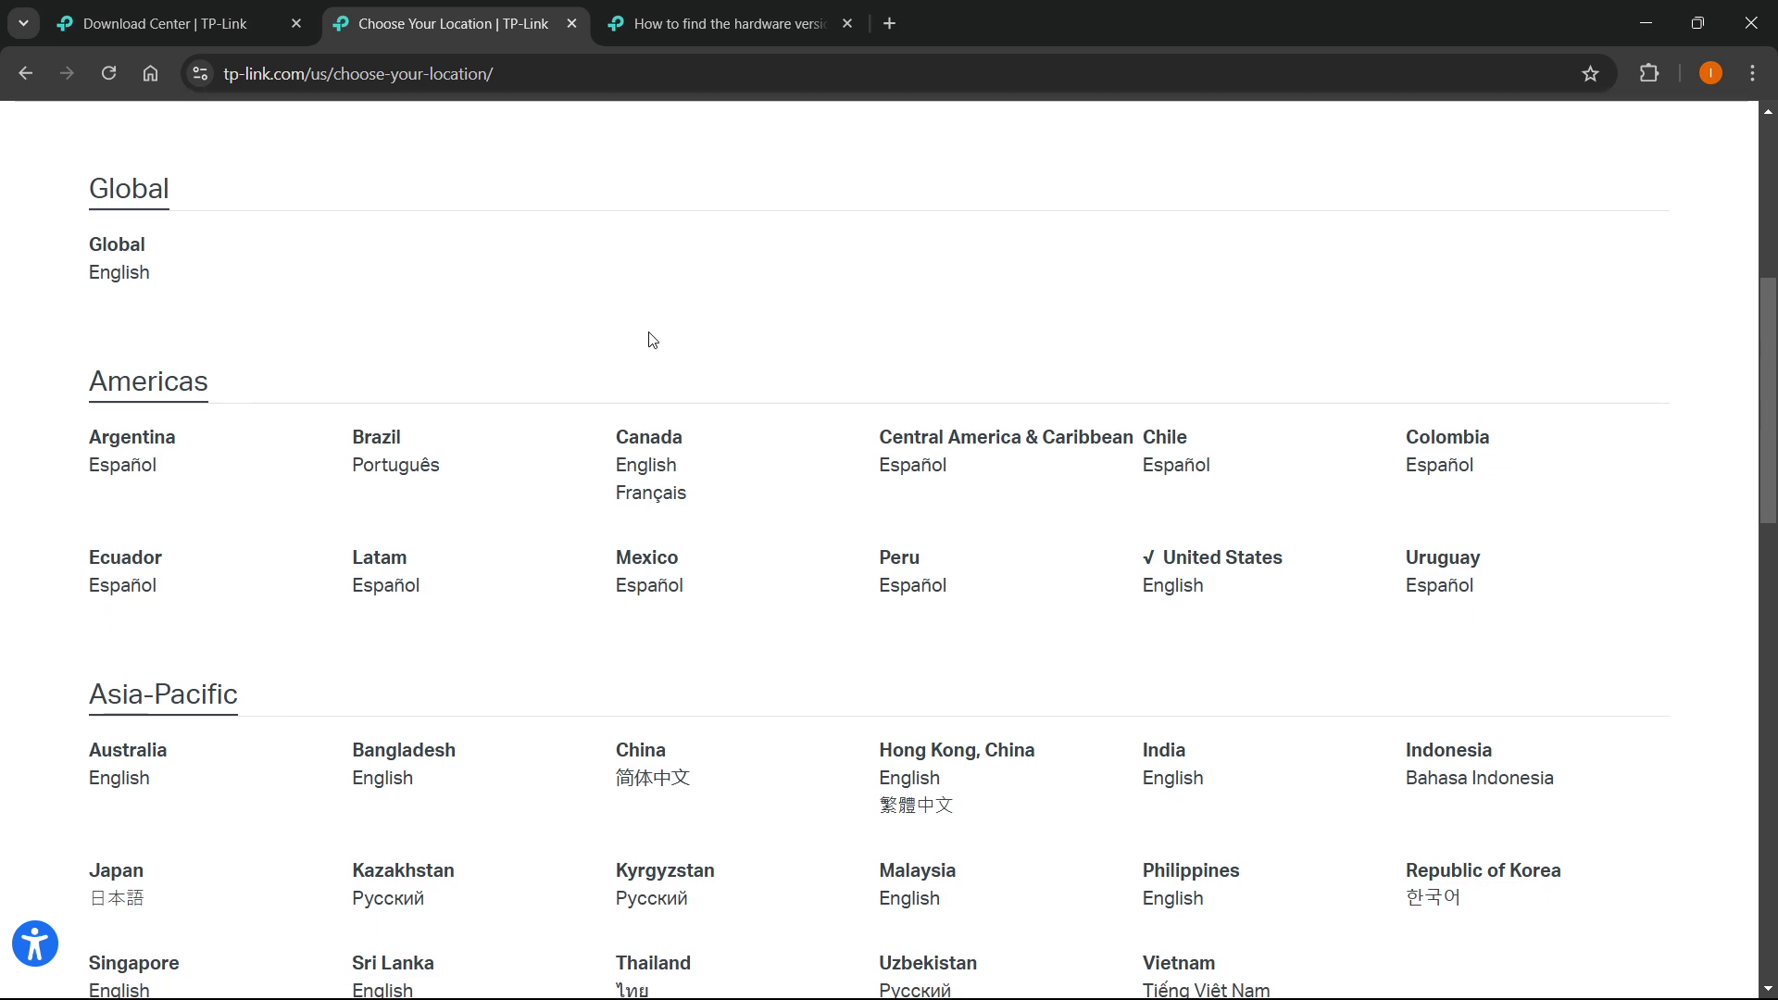
scroll(580, 469, down, 5)
scroll(593, 491, down, 3)
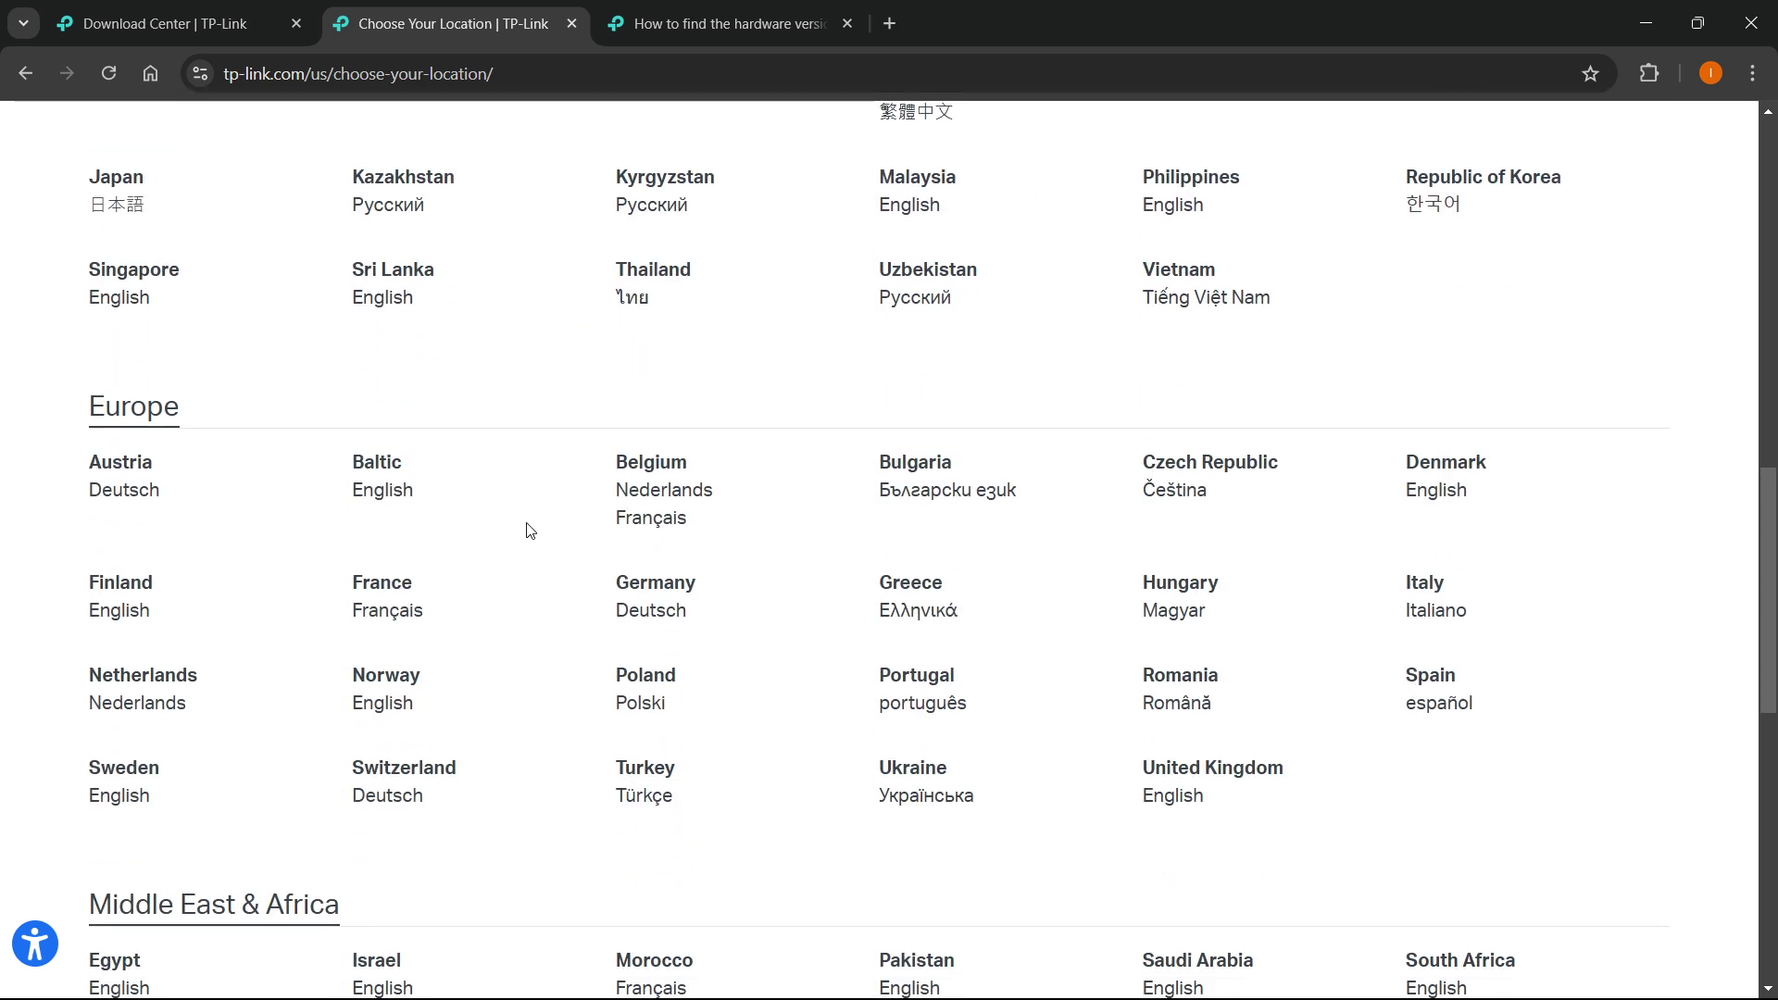
scroll(476, 484, up, 5)
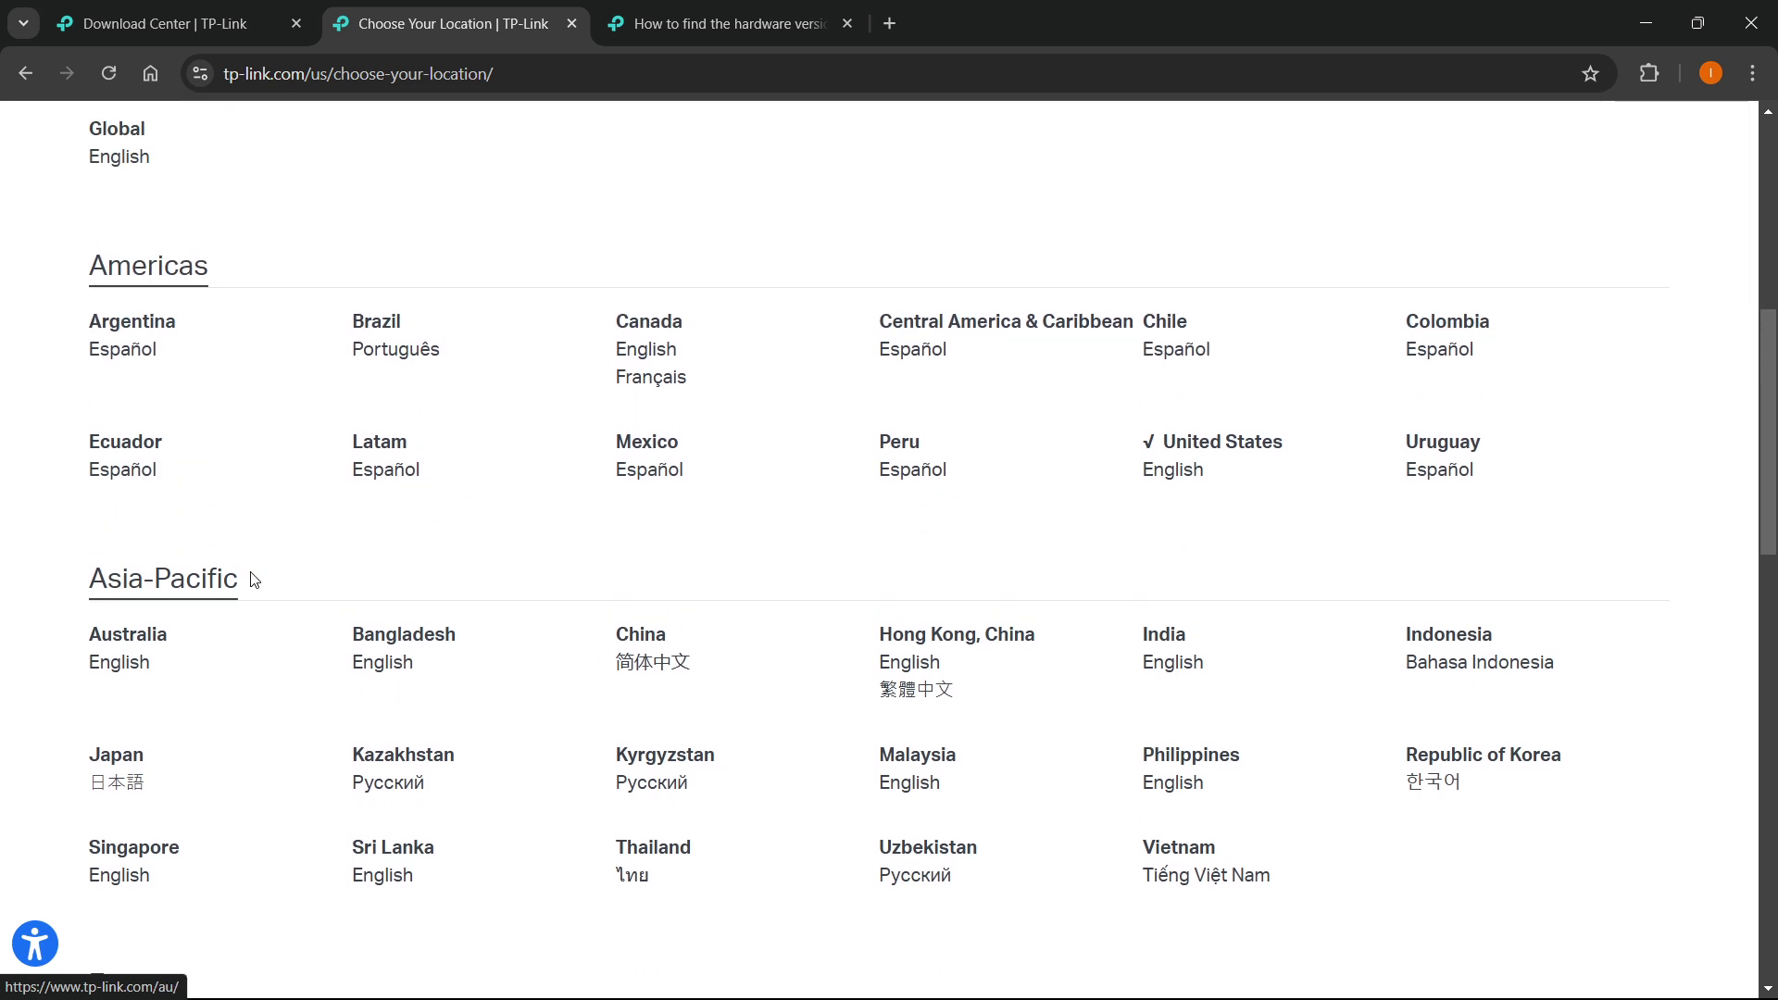
scroll(195, 547, up, 3)
scroll(146, 464, down, 10)
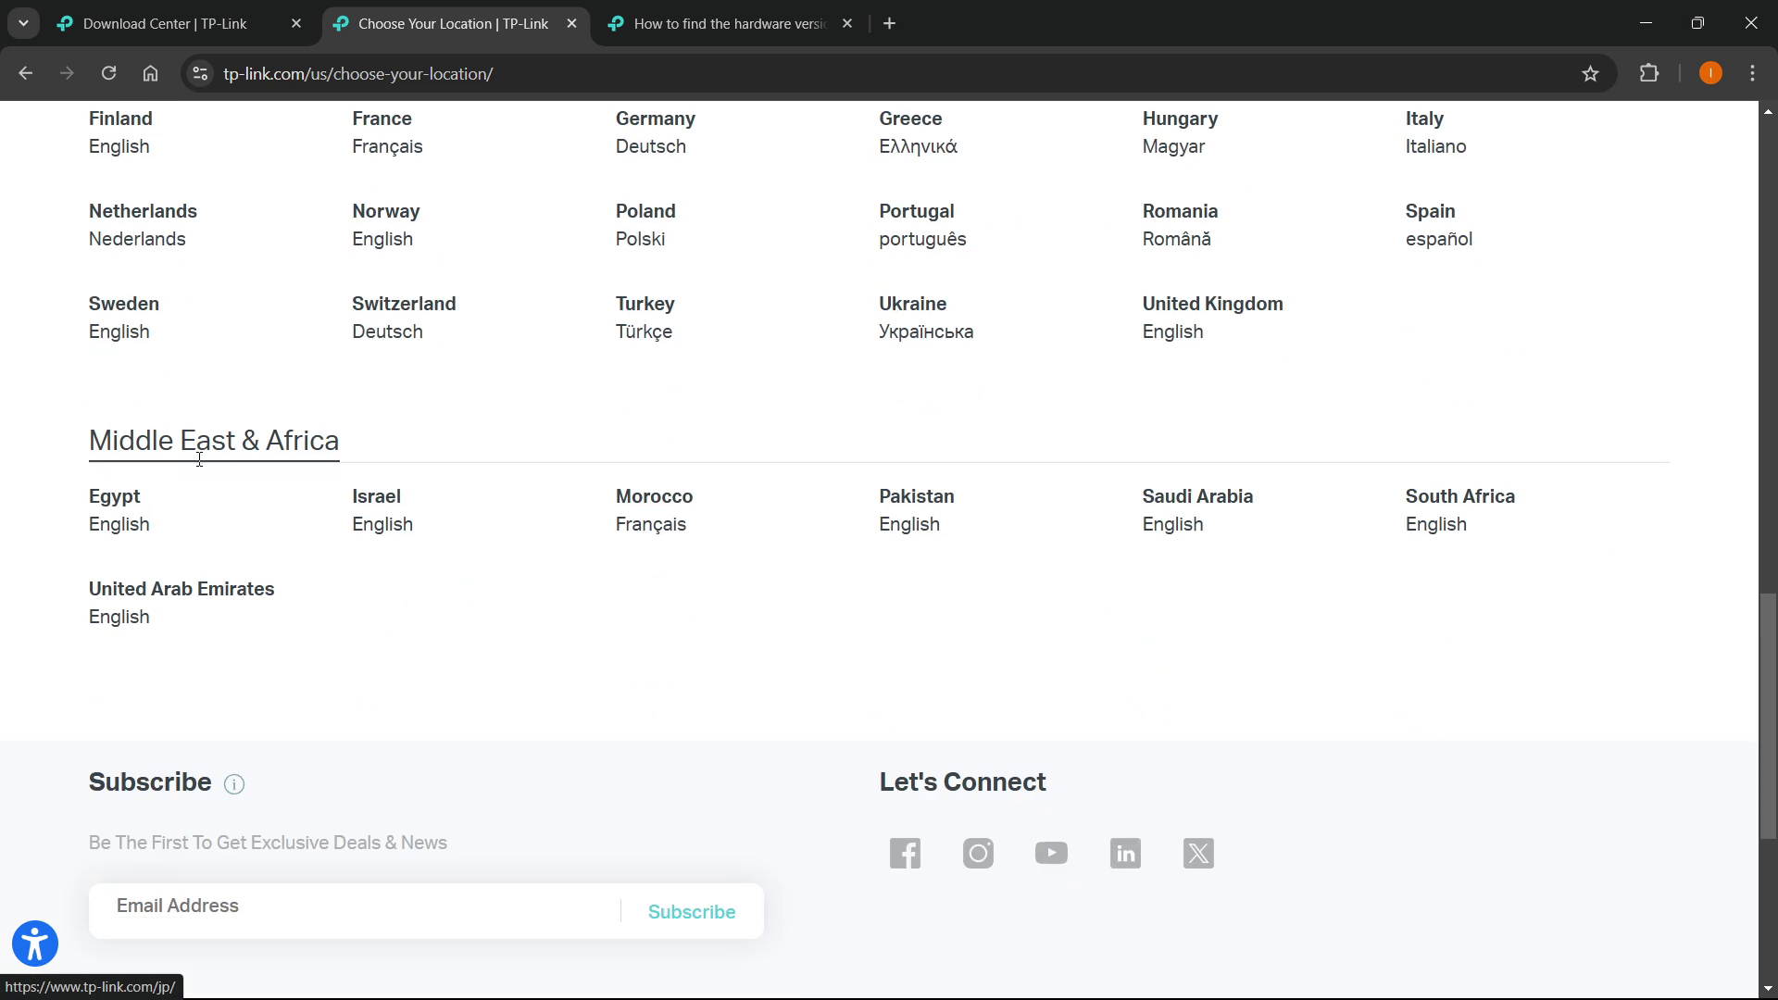
scroll(401, 504, up, 5)
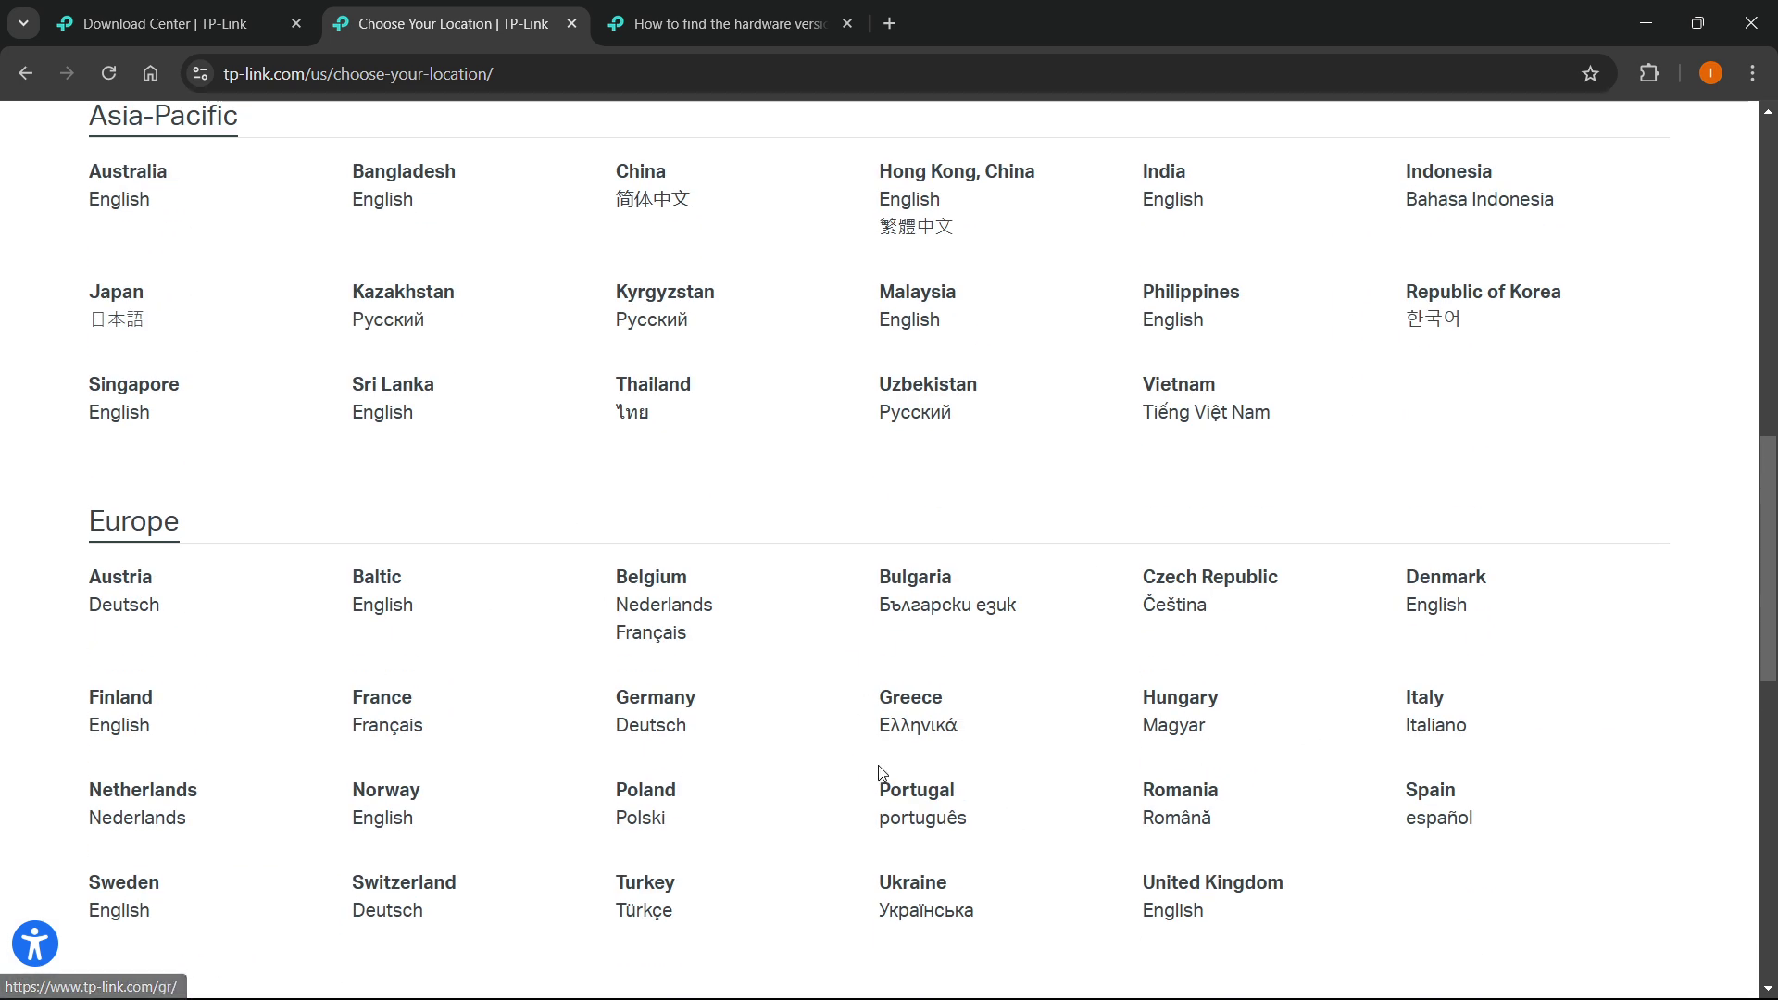
key(alt+Left)
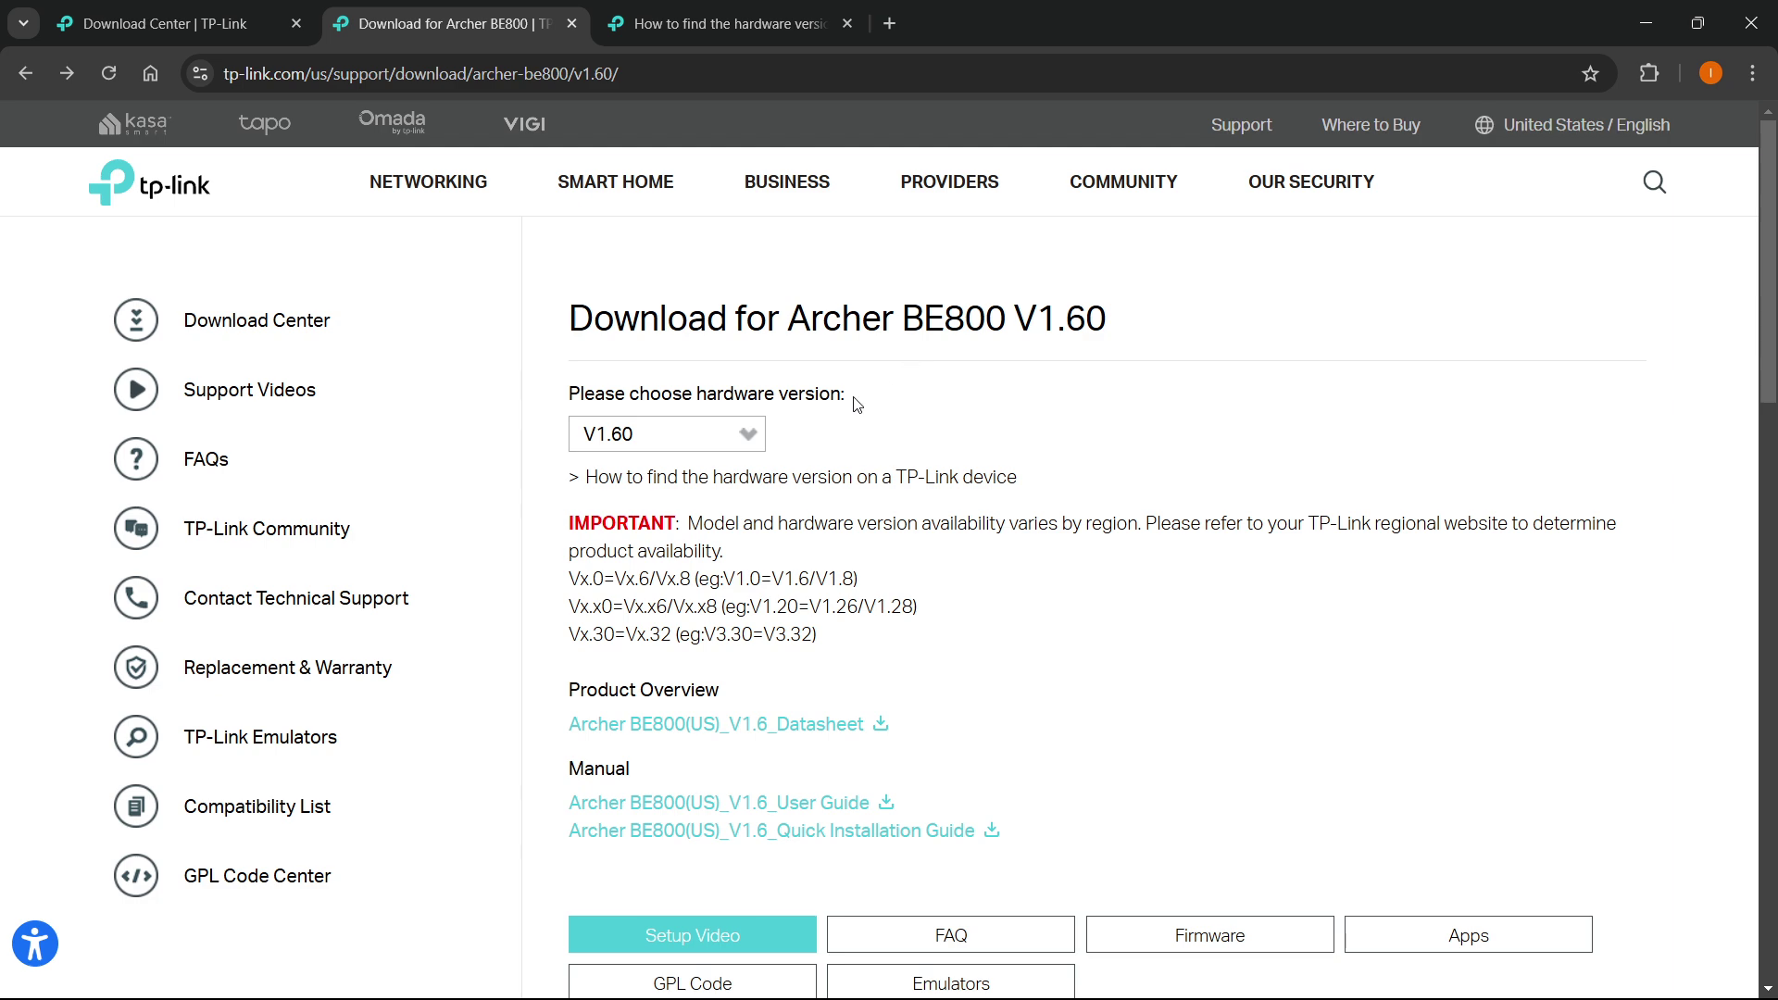
Step: Show the Firmware section of the Archer BE800 V1.60 download page
scroll(839, 368, down, 4)
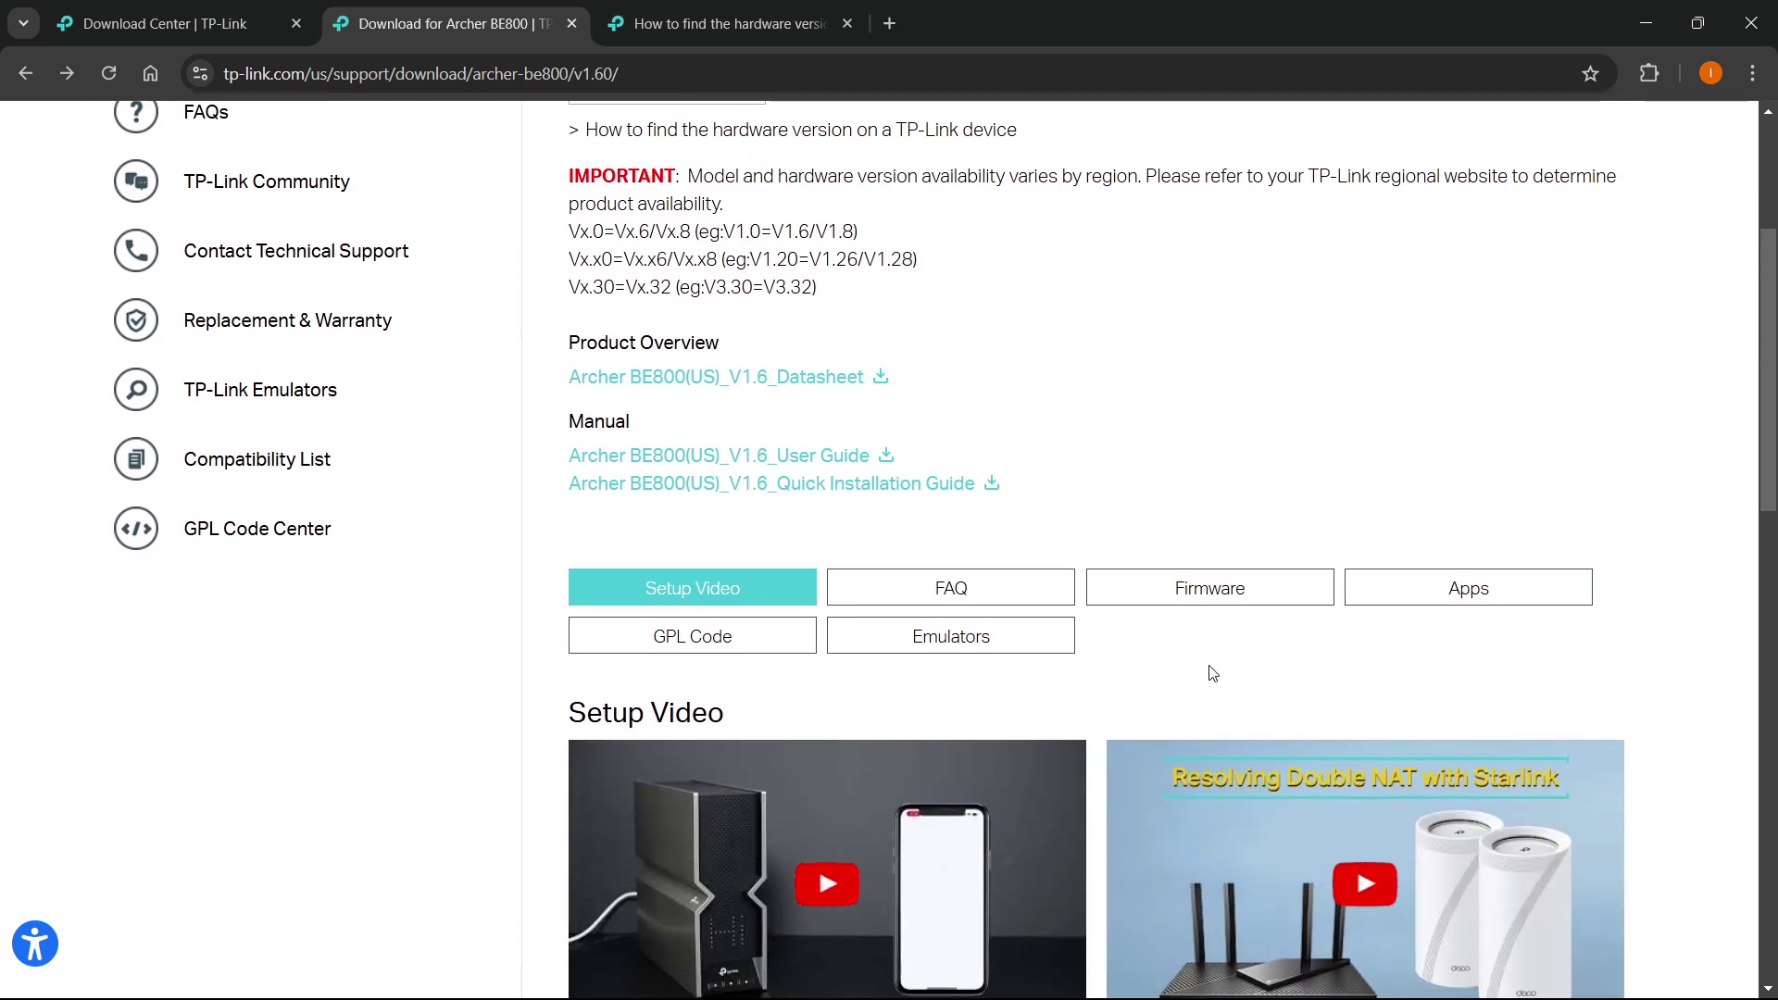
scroll(1176, 602, up, 1)
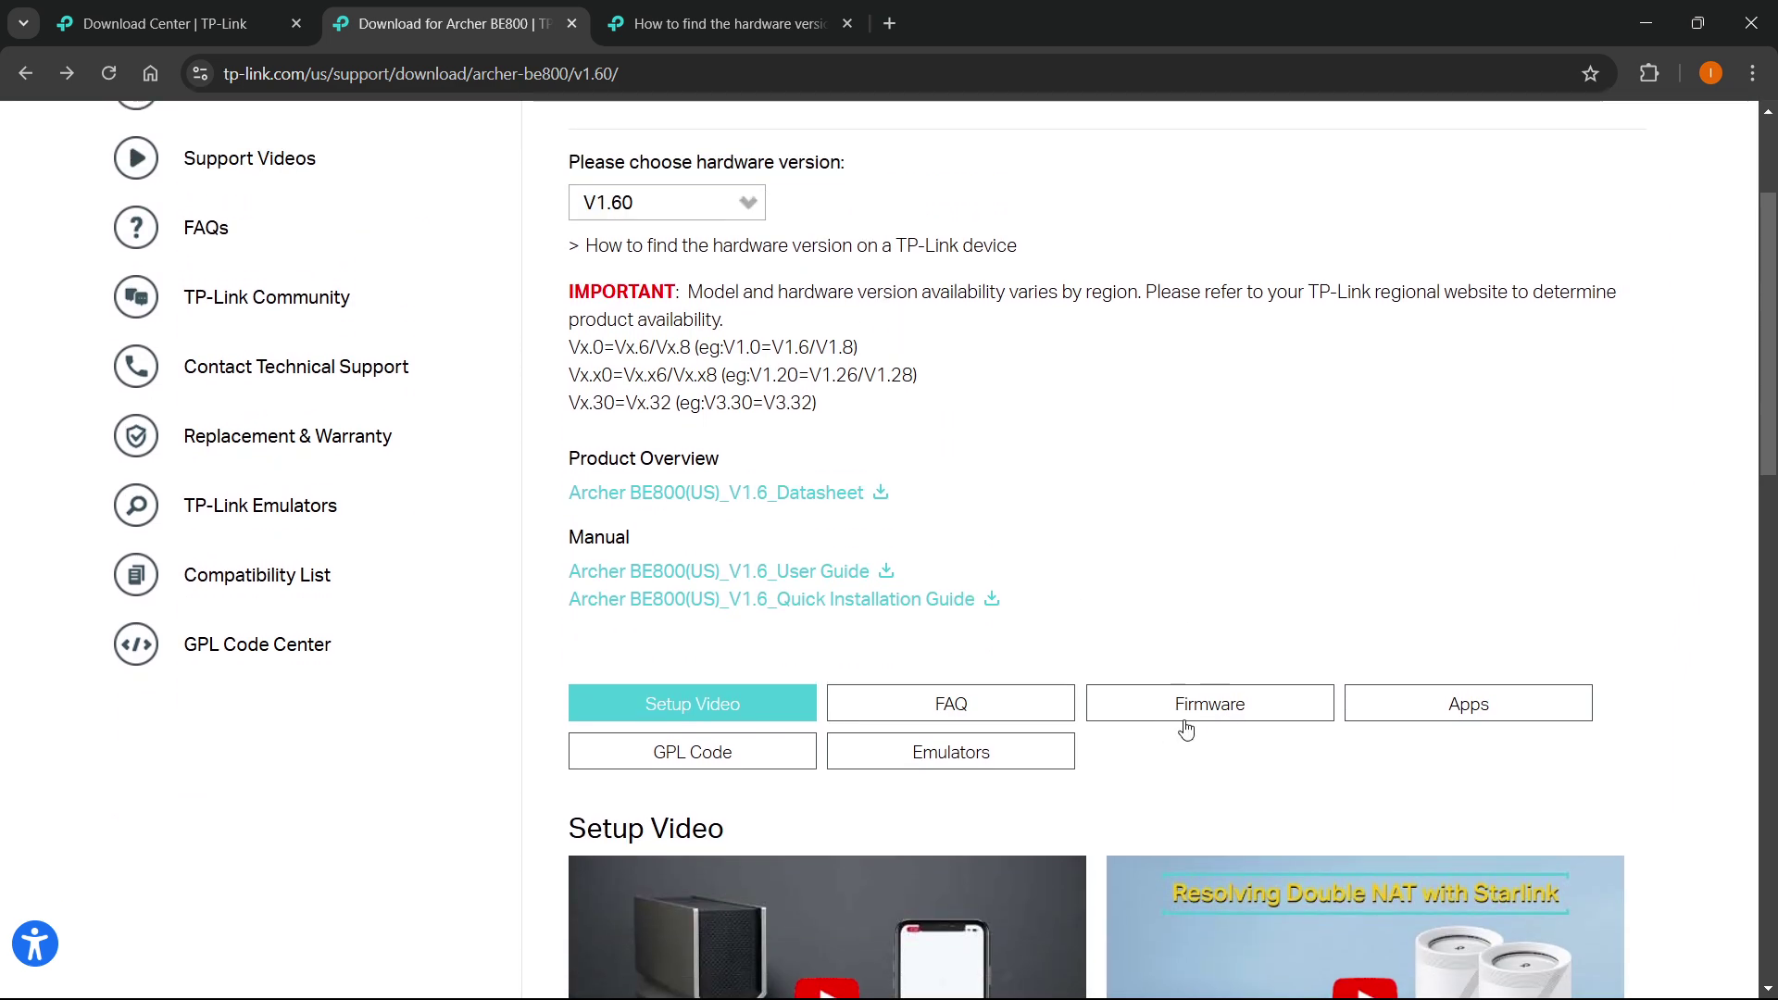
click(1191, 718)
Step: Read the IMPORTANT upgrade warnings above the V1.6_1.1.6 Build 20240808 firmware
scroll(1171, 512, down, 5)
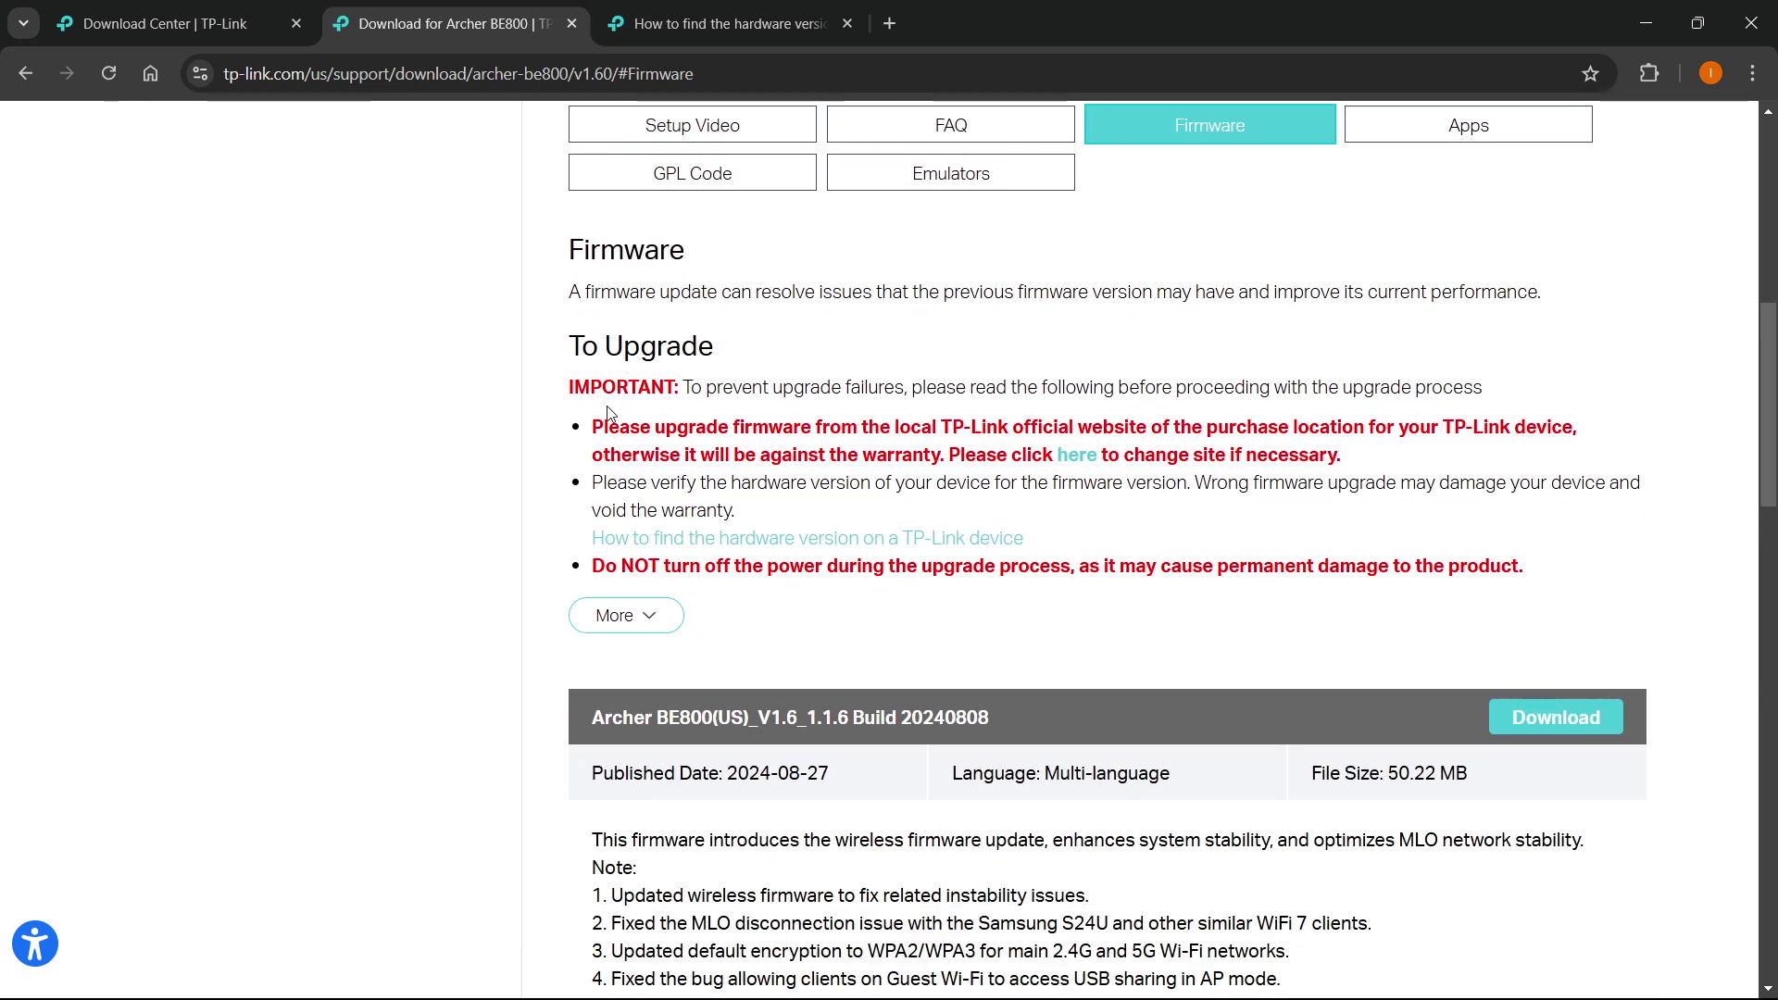
scroll(592, 354, down, 2)
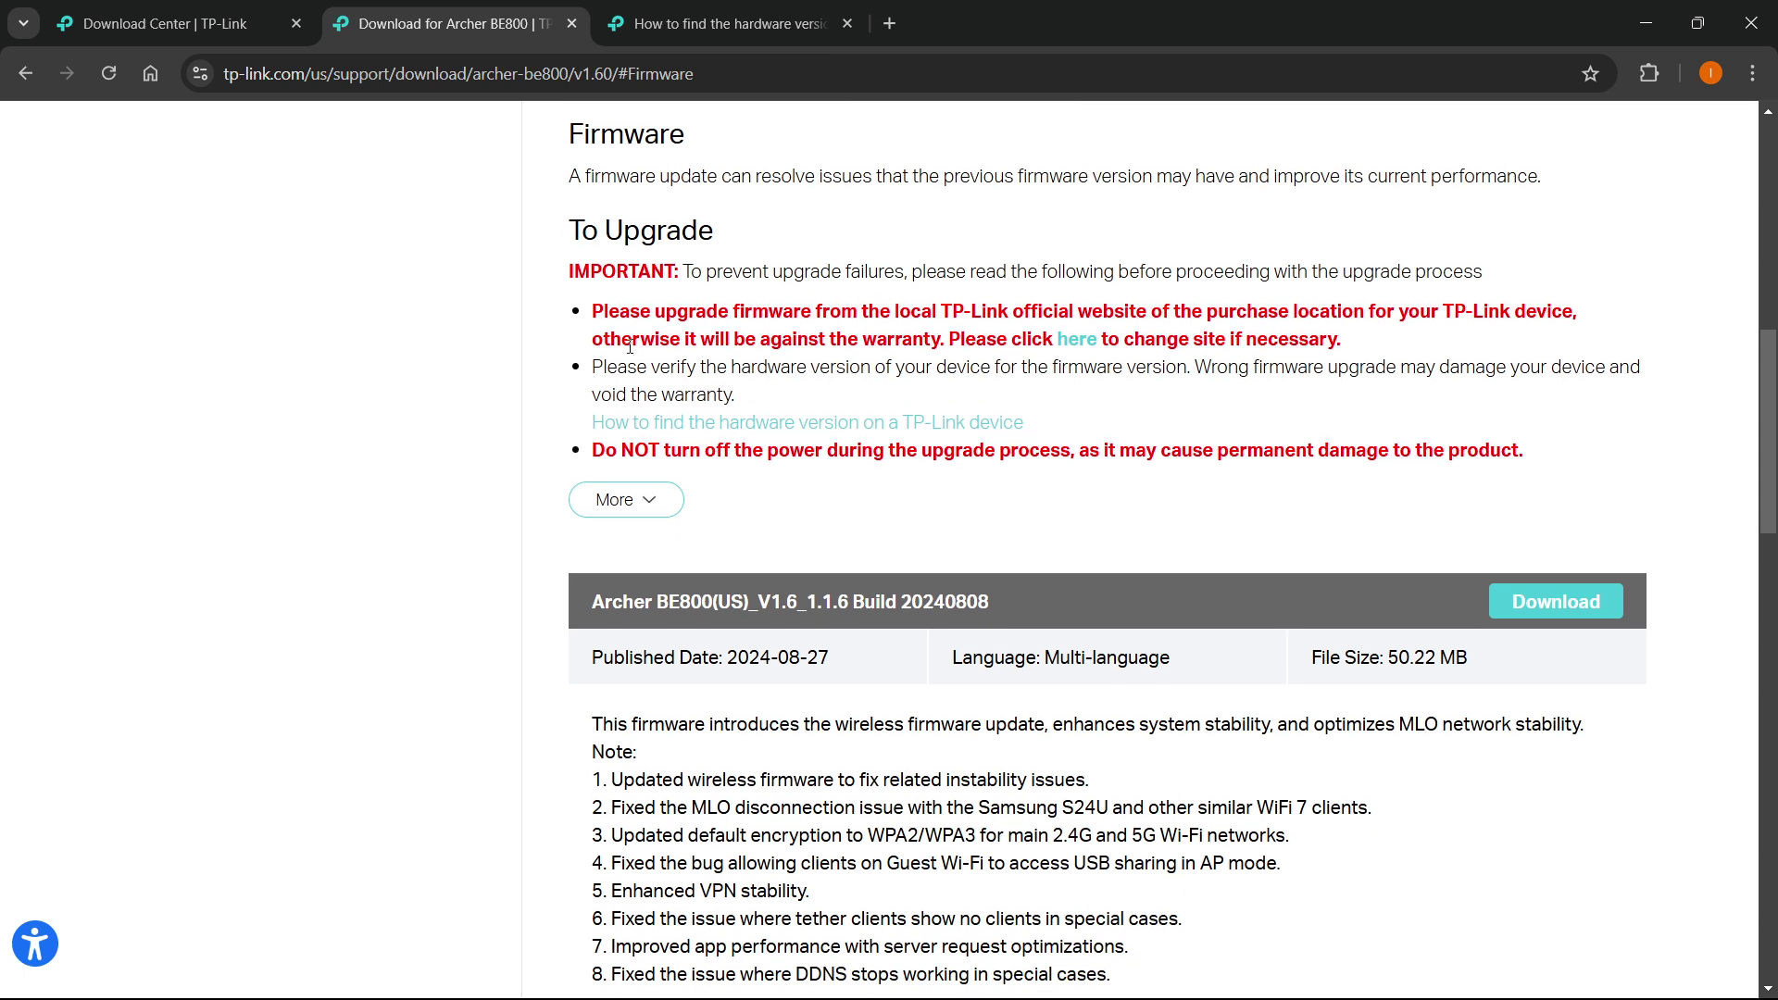
scroll(618, 357, up, 1)
drag(587, 294, 789, 278)
click(835, 278)
drag(907, 276, 1482, 253)
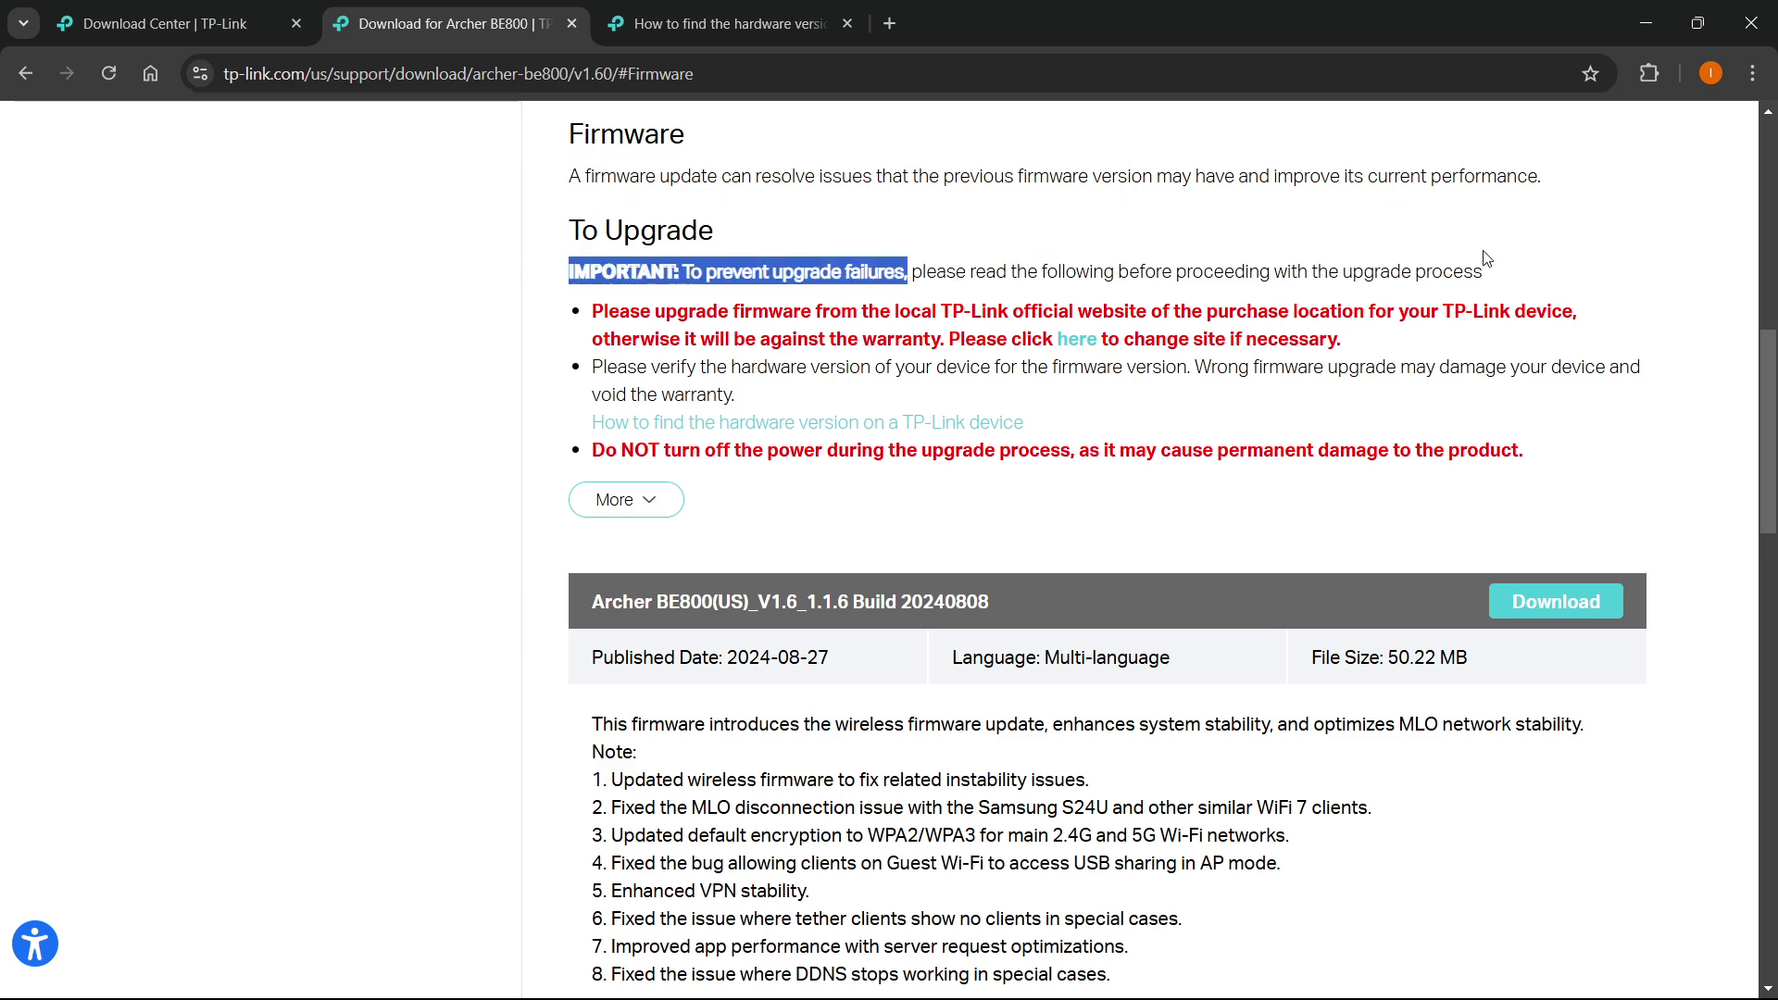
click(1480, 253)
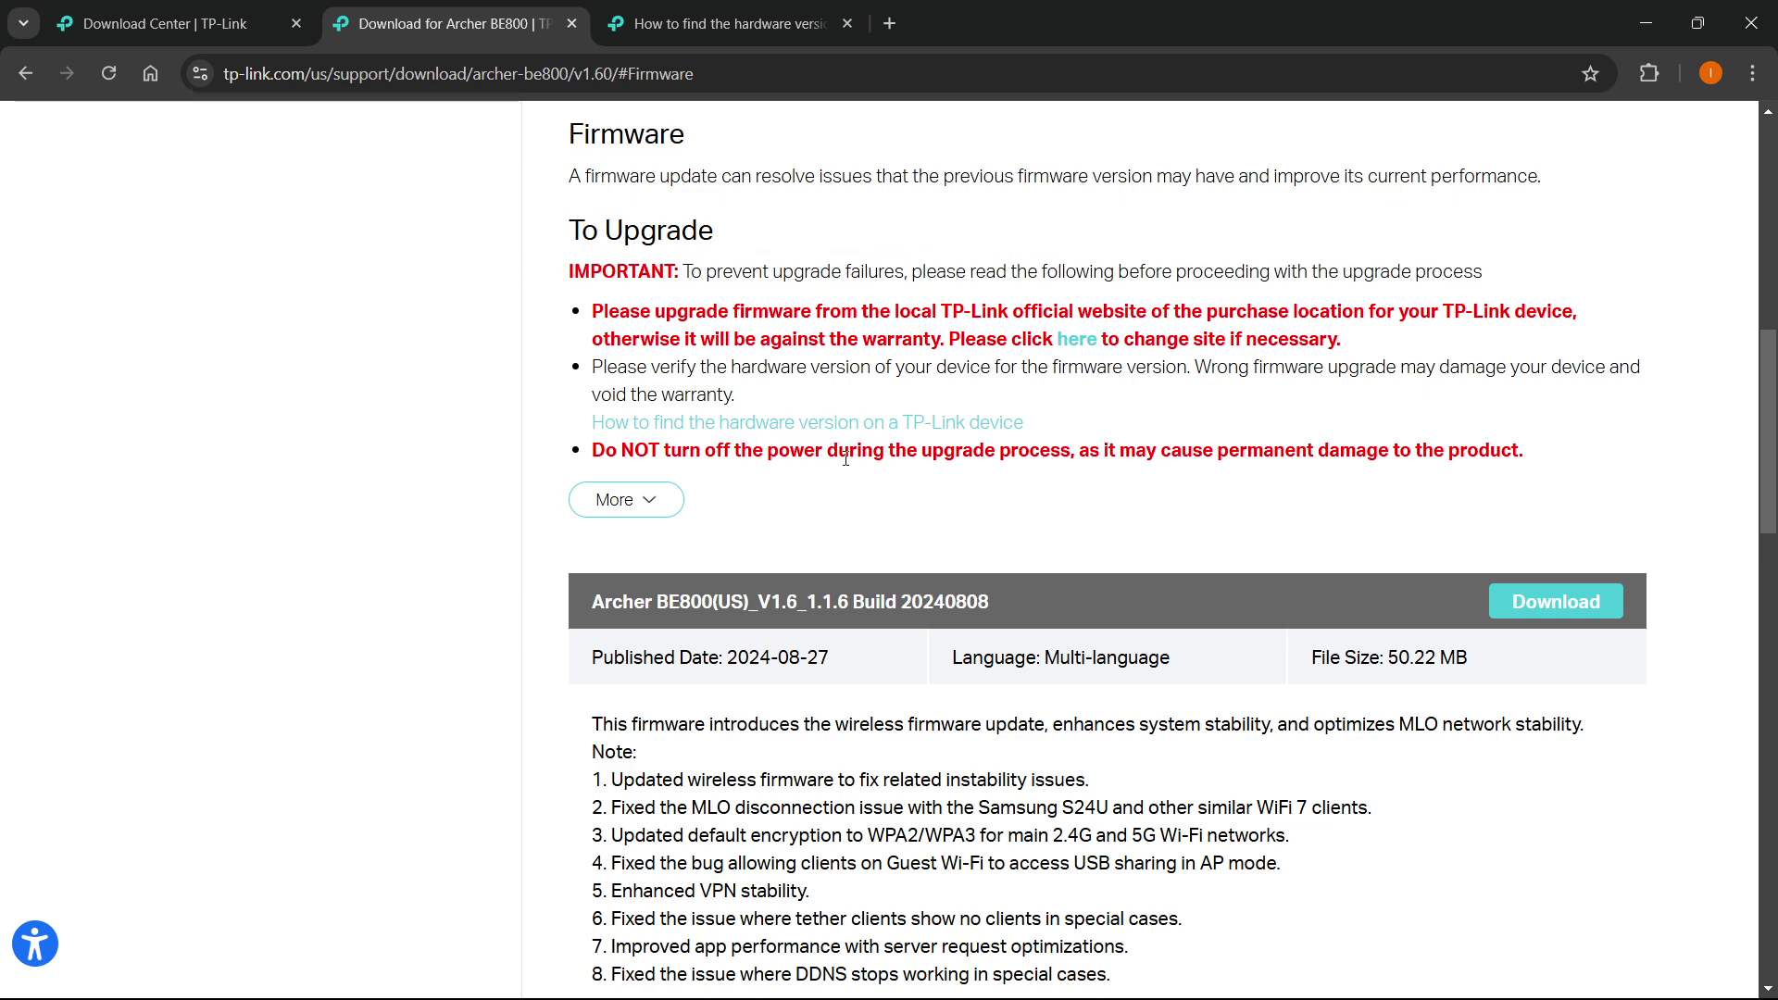
click(650, 500)
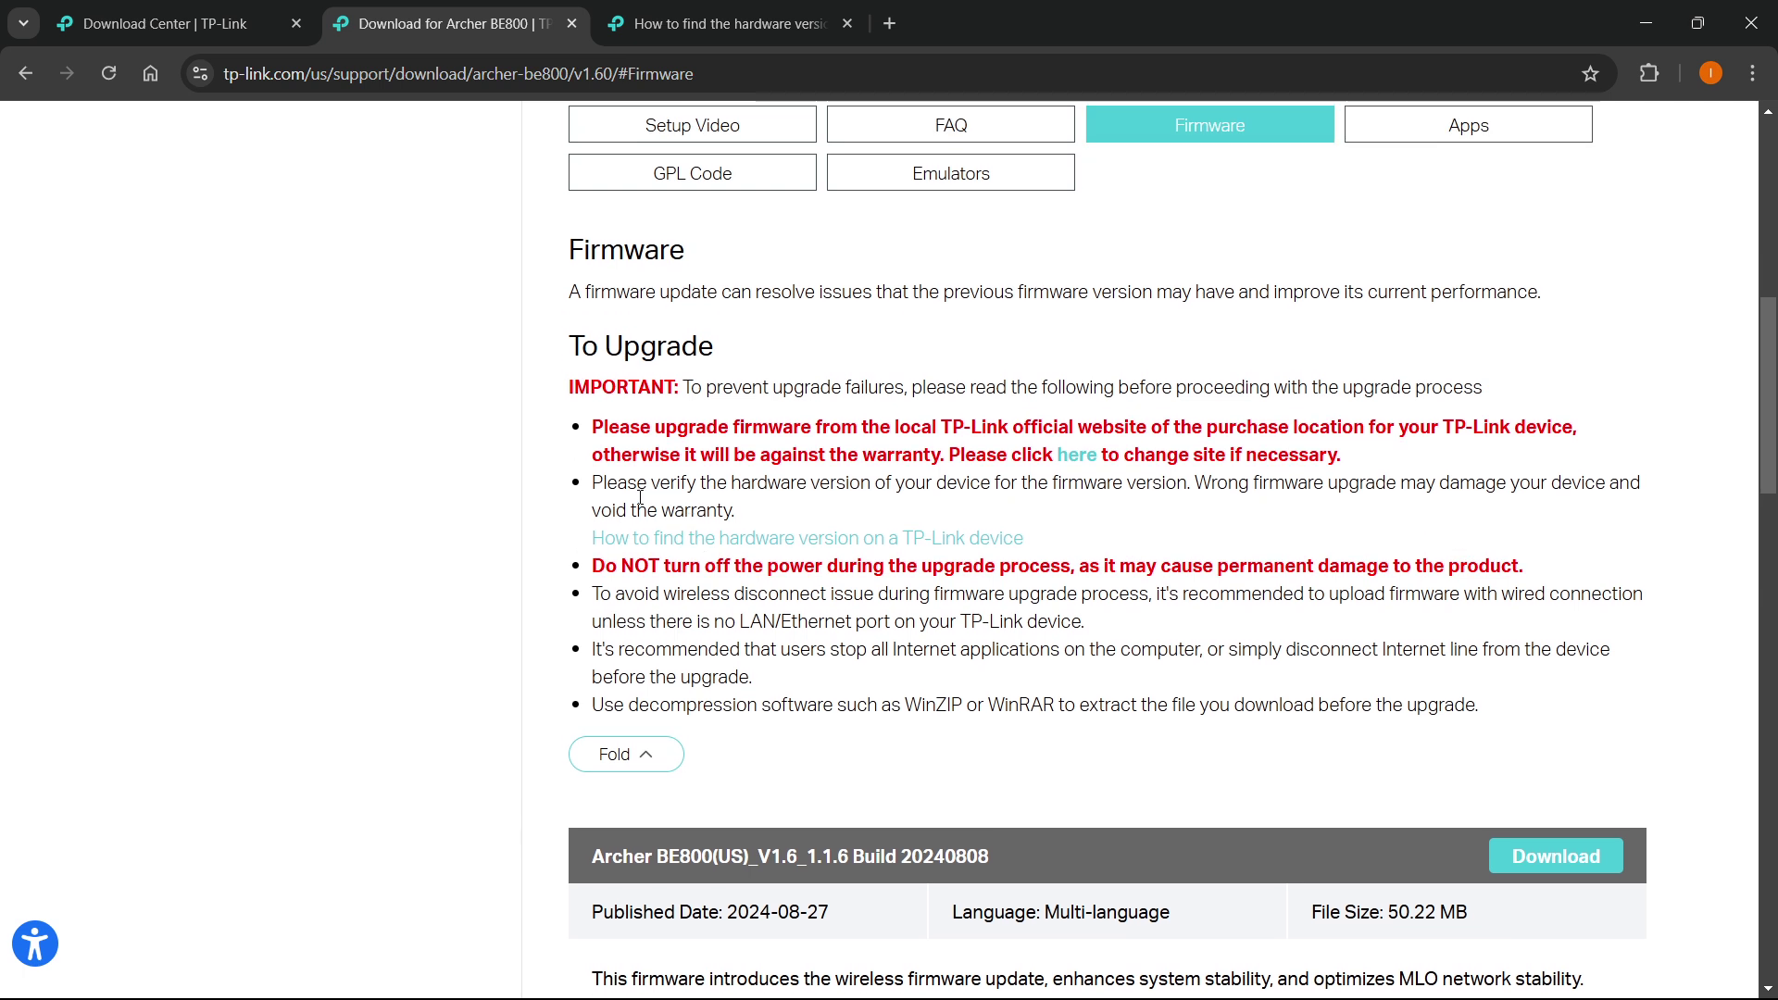
drag(592, 426, 1383, 416)
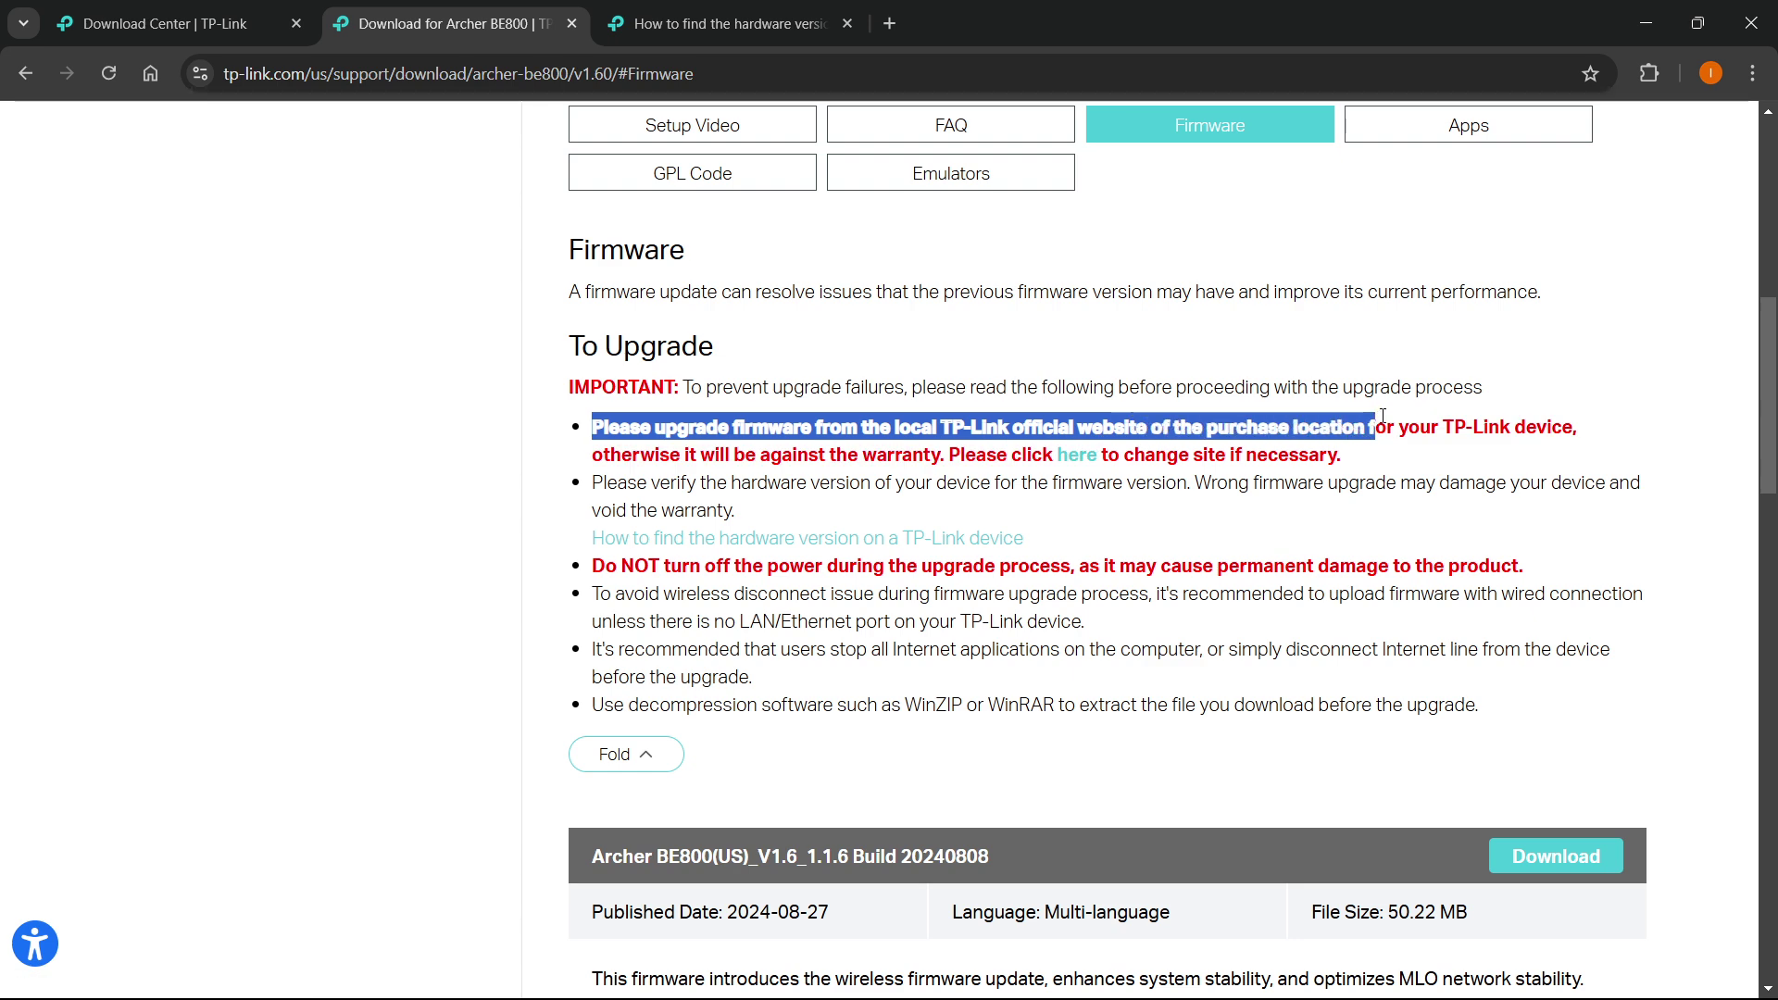
click(1389, 416)
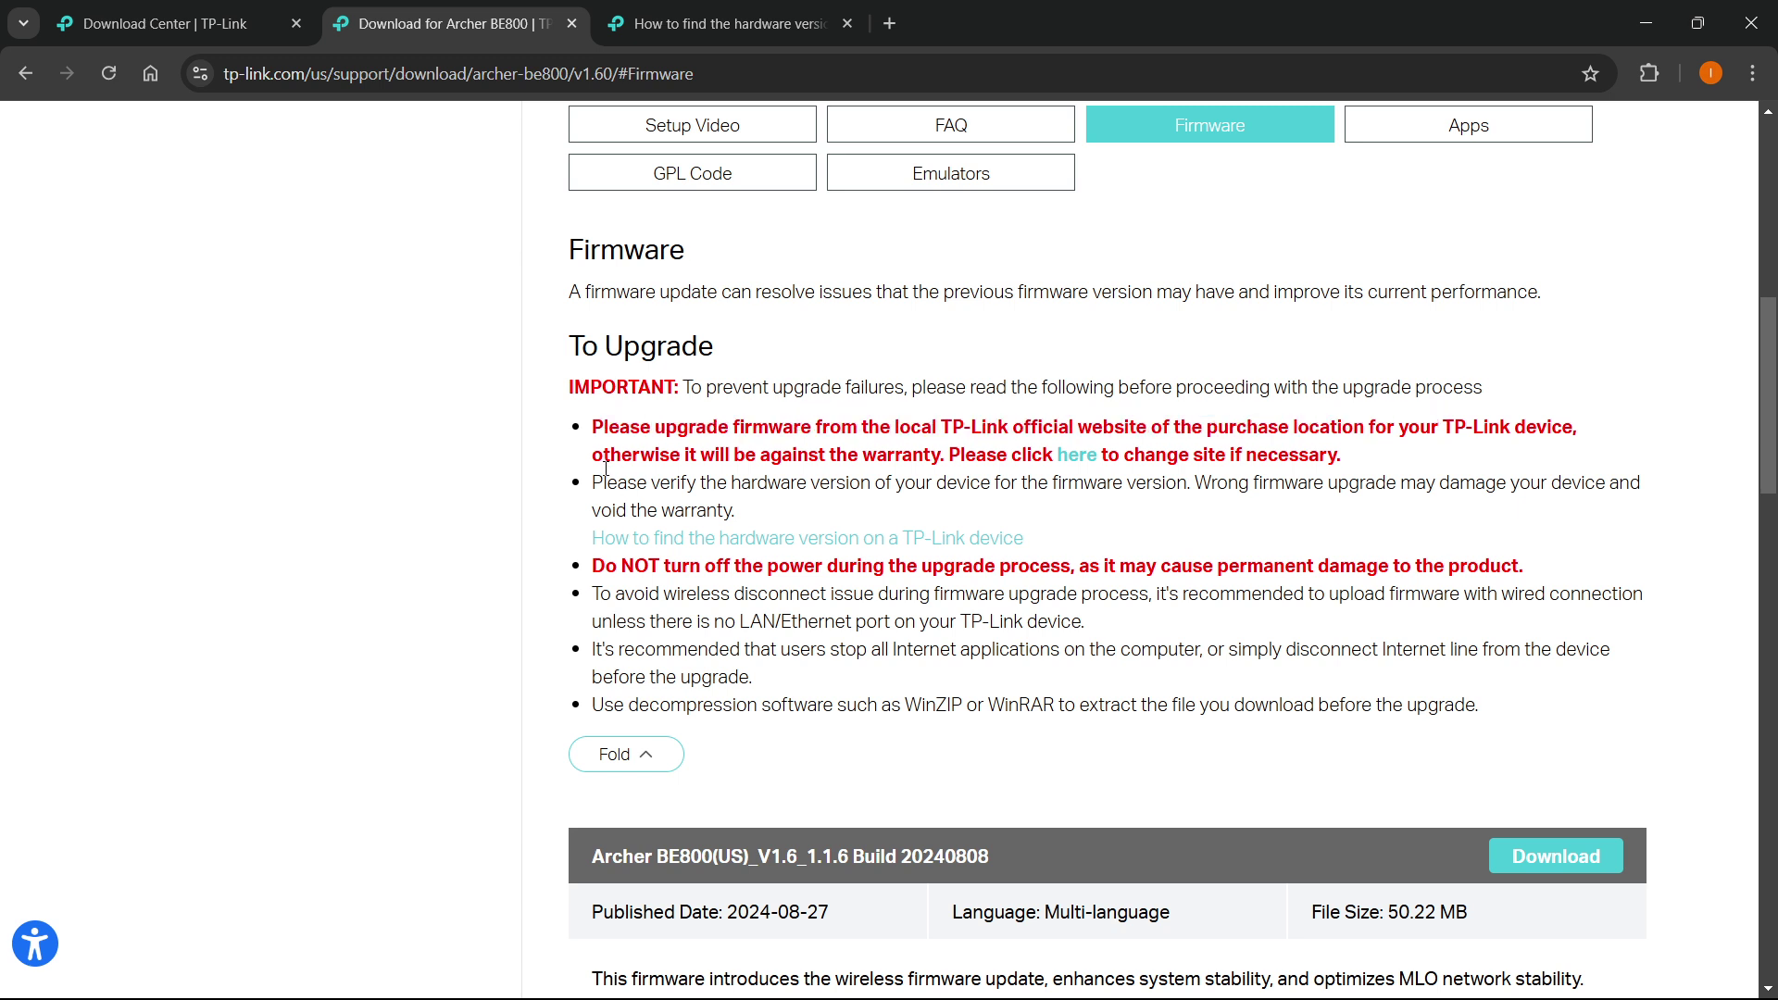
drag(593, 458, 934, 456)
click(896, 461)
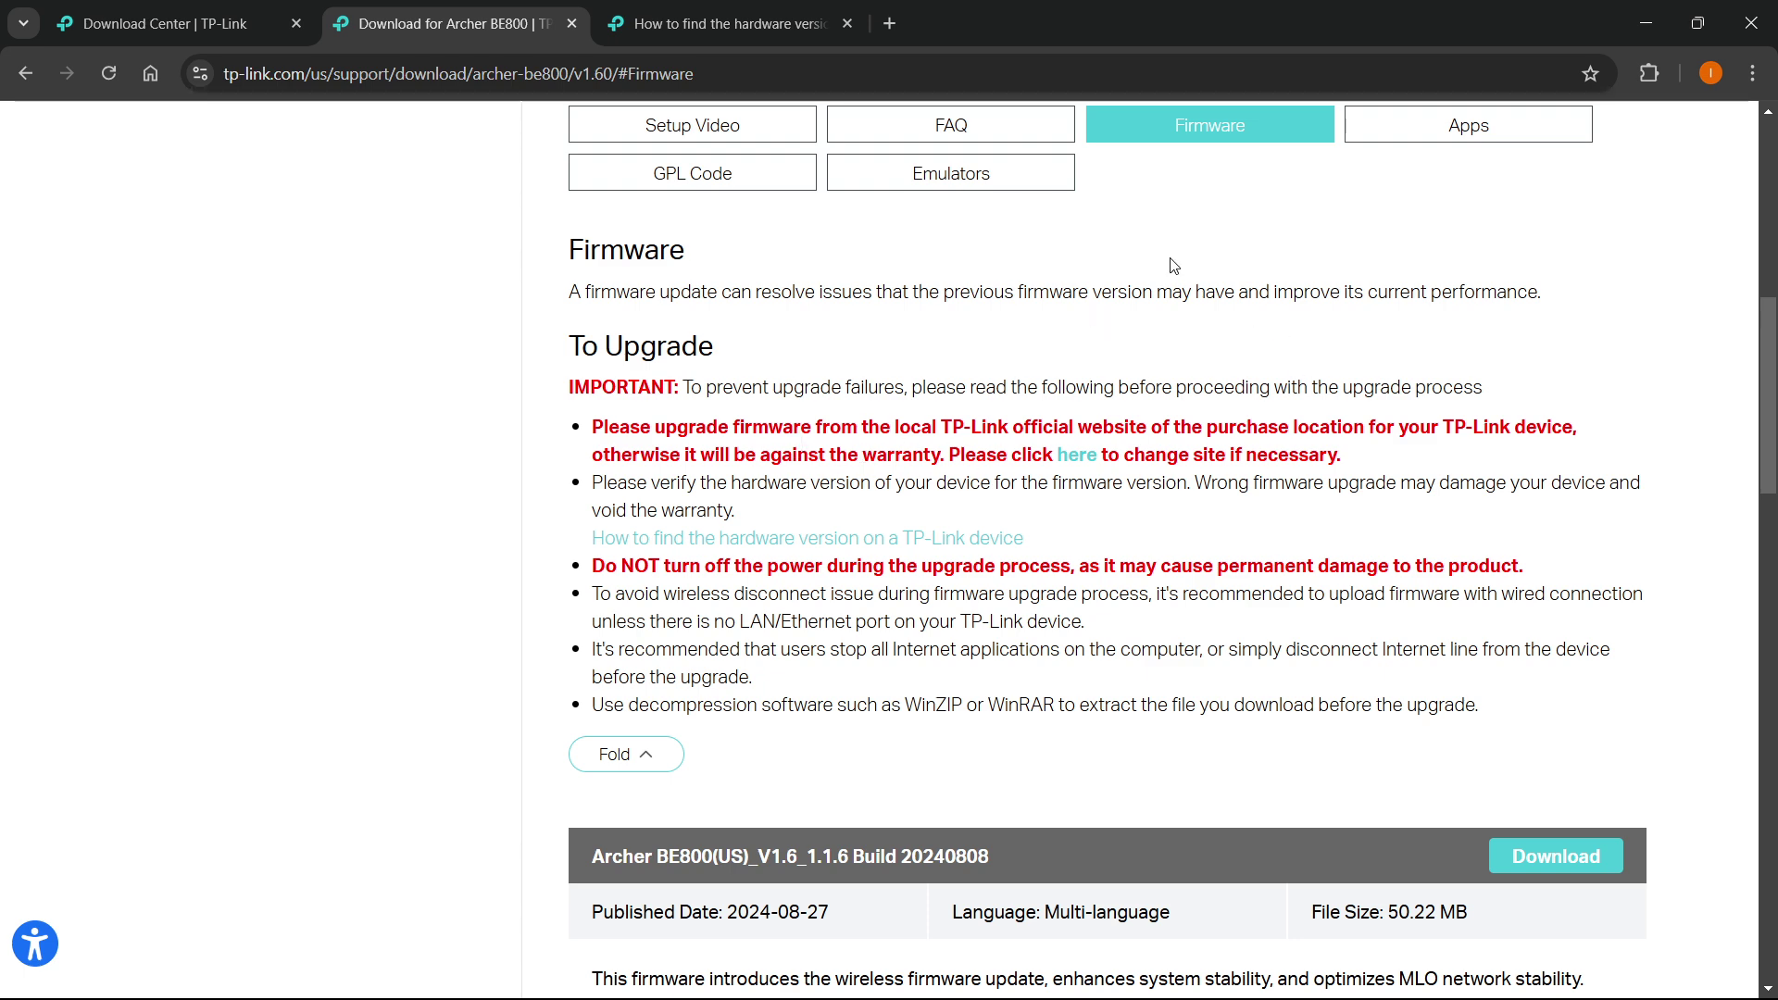
scroll(884, 278, up, 2)
scroll(889, 364, down, 2)
scroll(916, 491, down, 1)
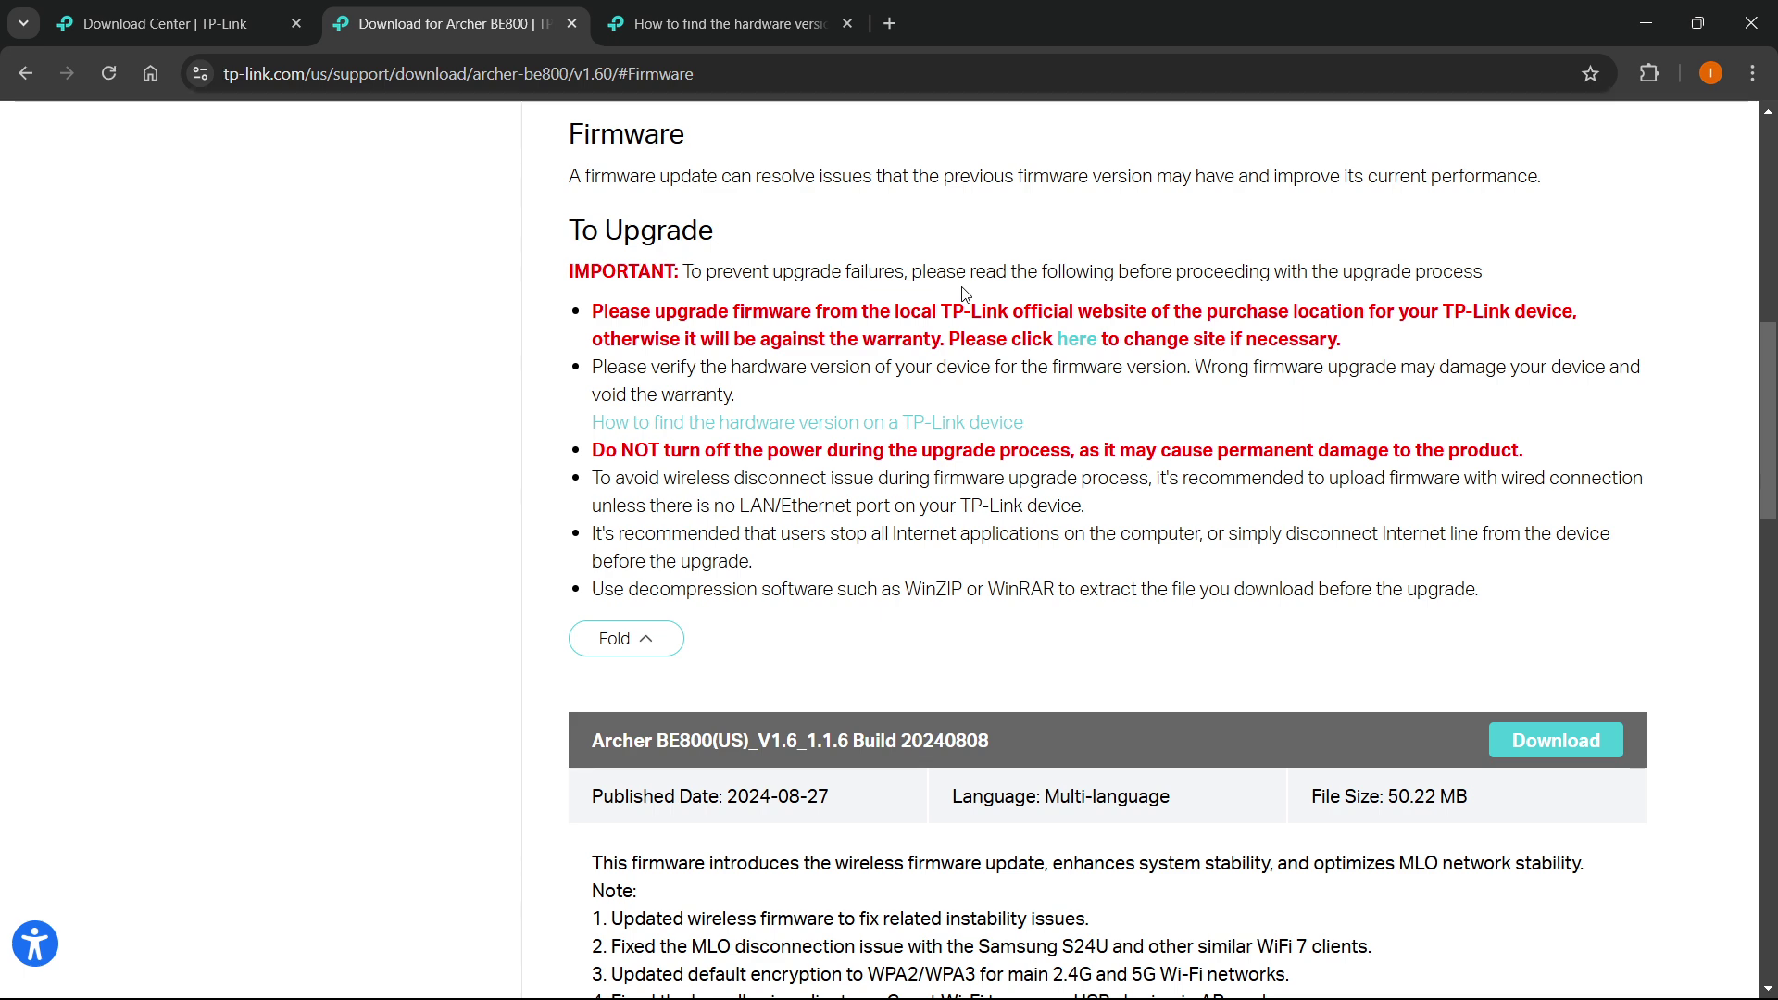
drag(591, 369, 1165, 389)
click(1114, 396)
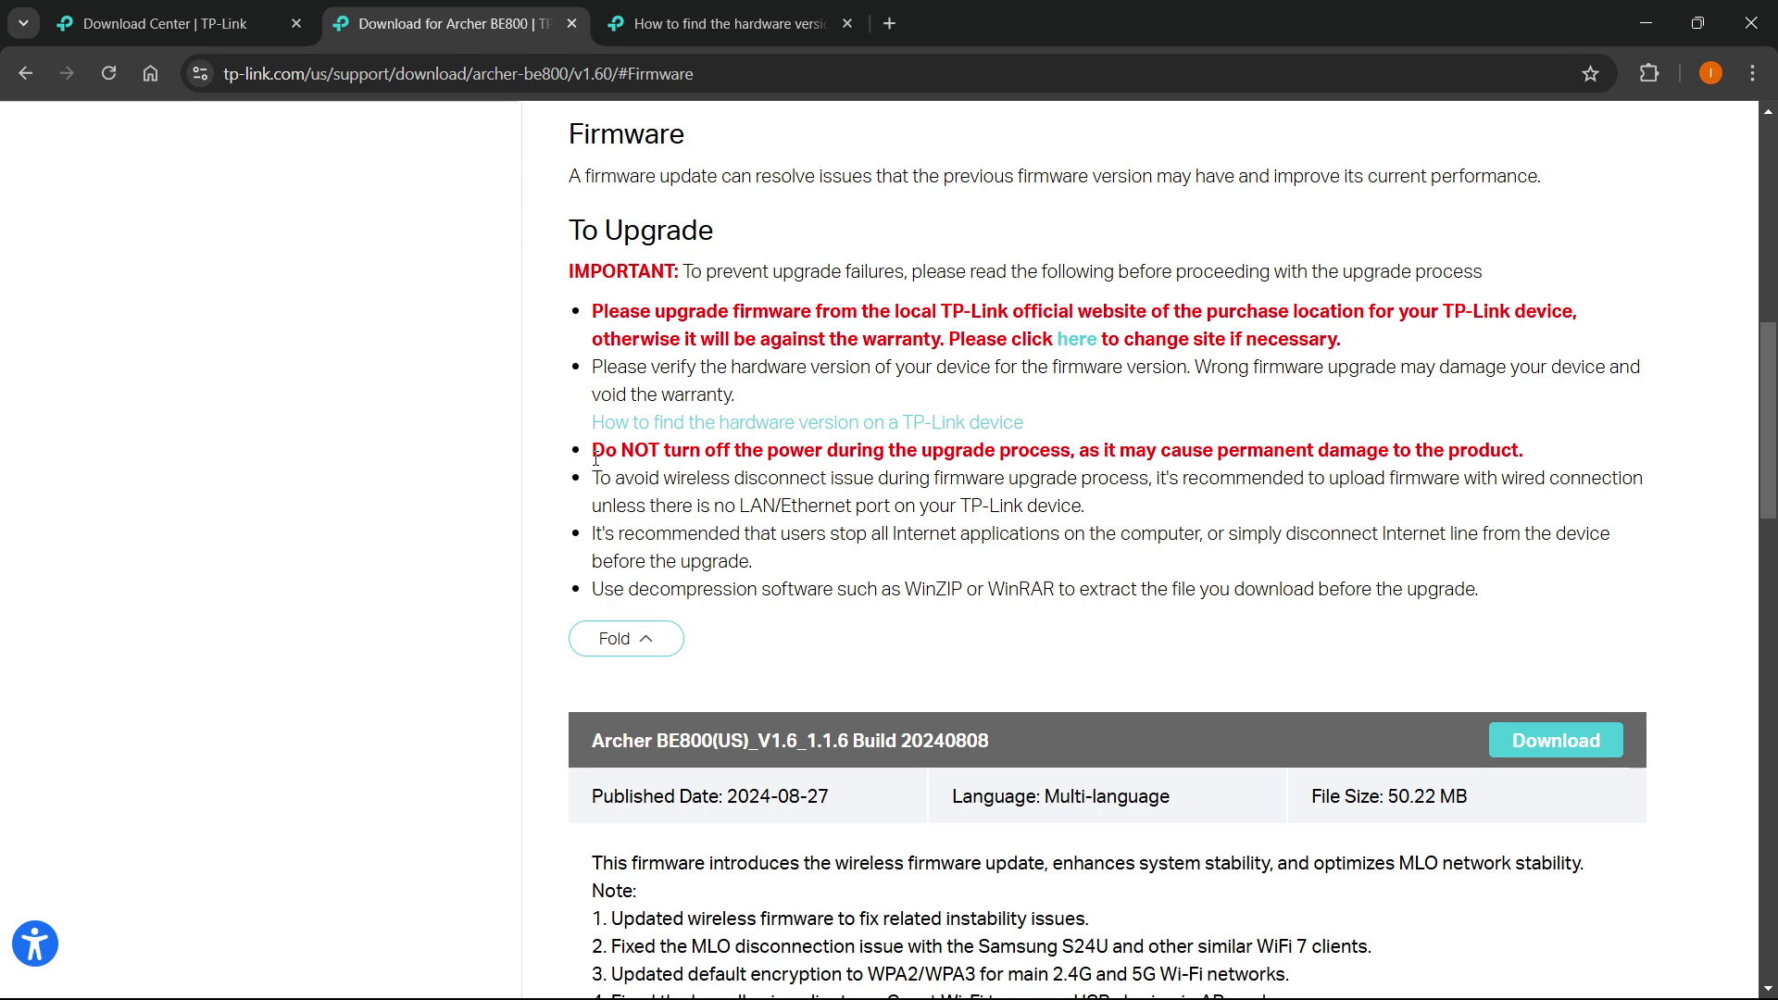
drag(594, 461, 1076, 457)
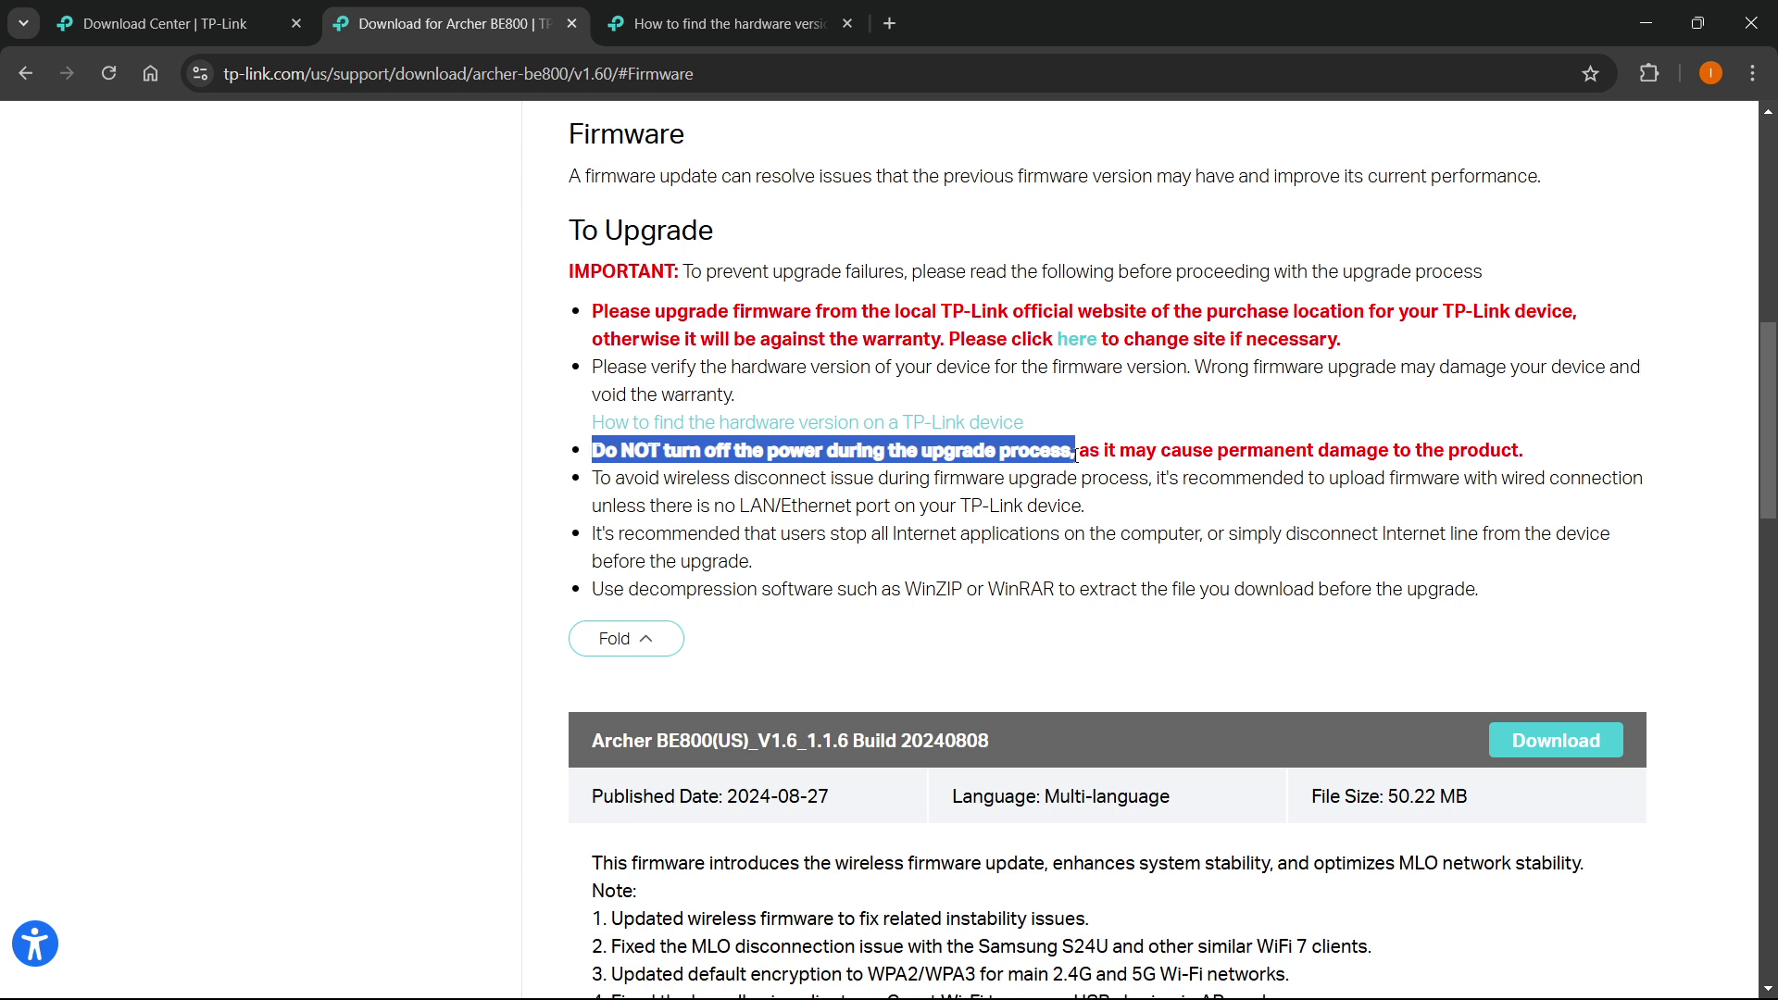
click(905, 507)
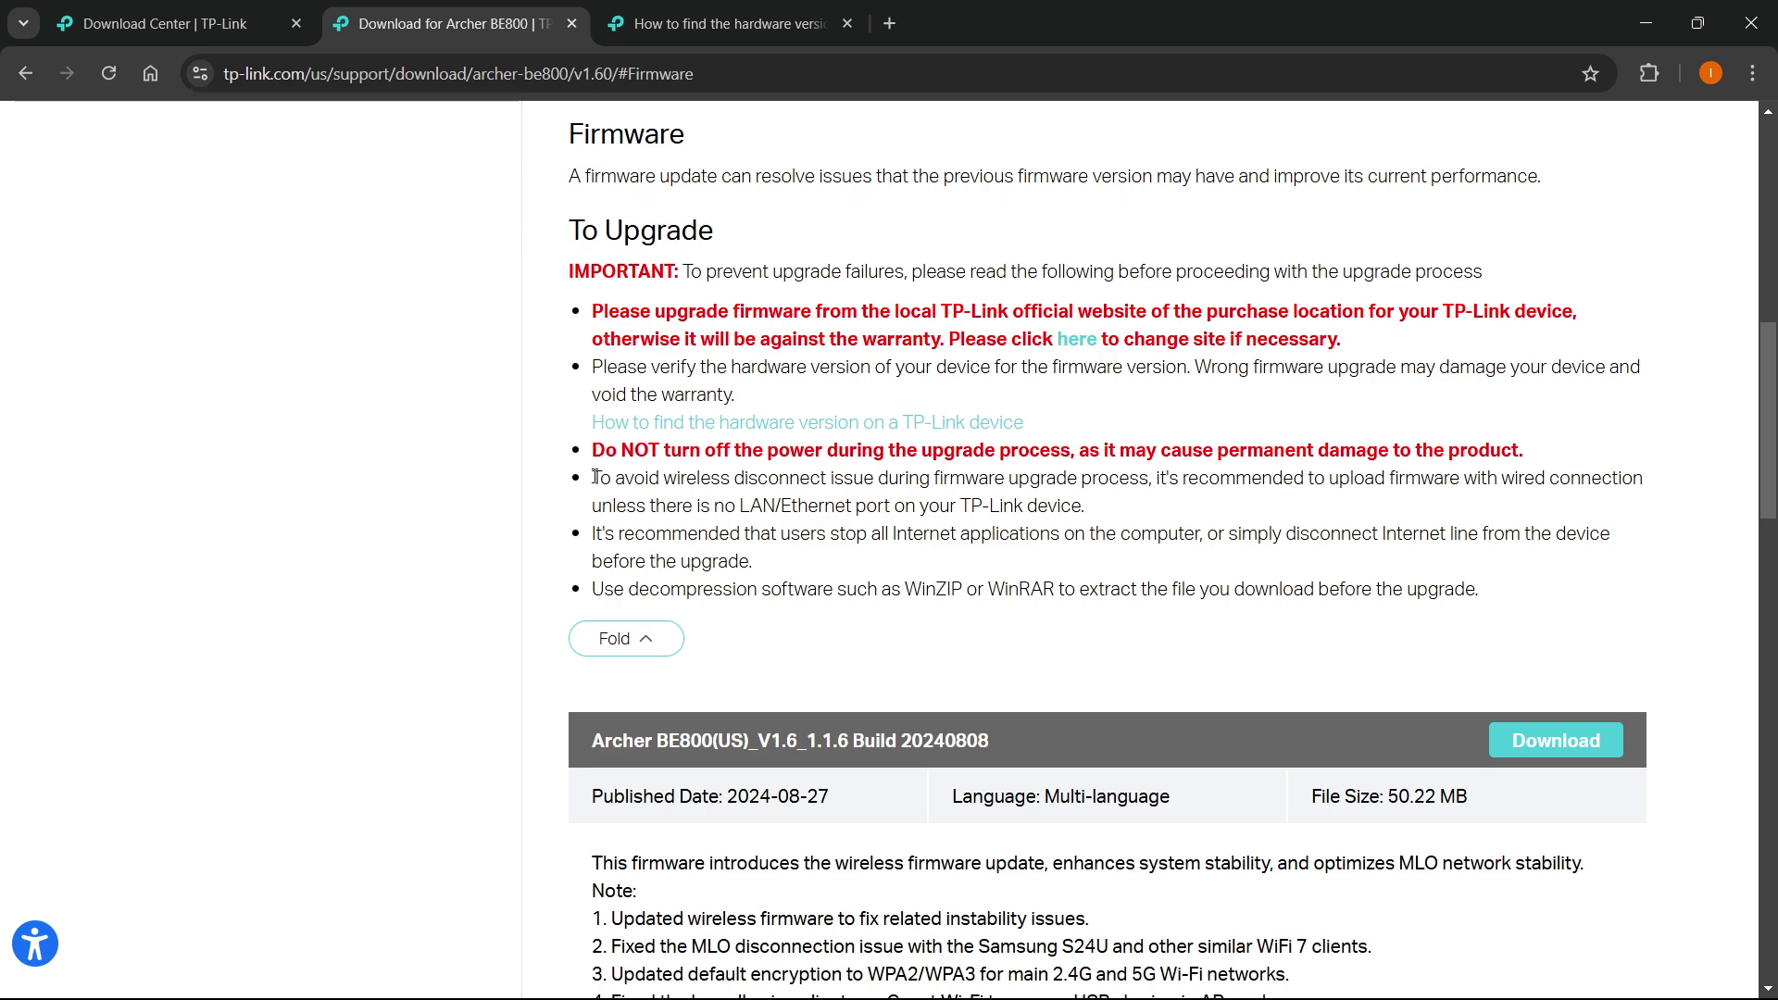
drag(592, 478, 1211, 483)
click(1322, 501)
scroll(690, 523, up, 1)
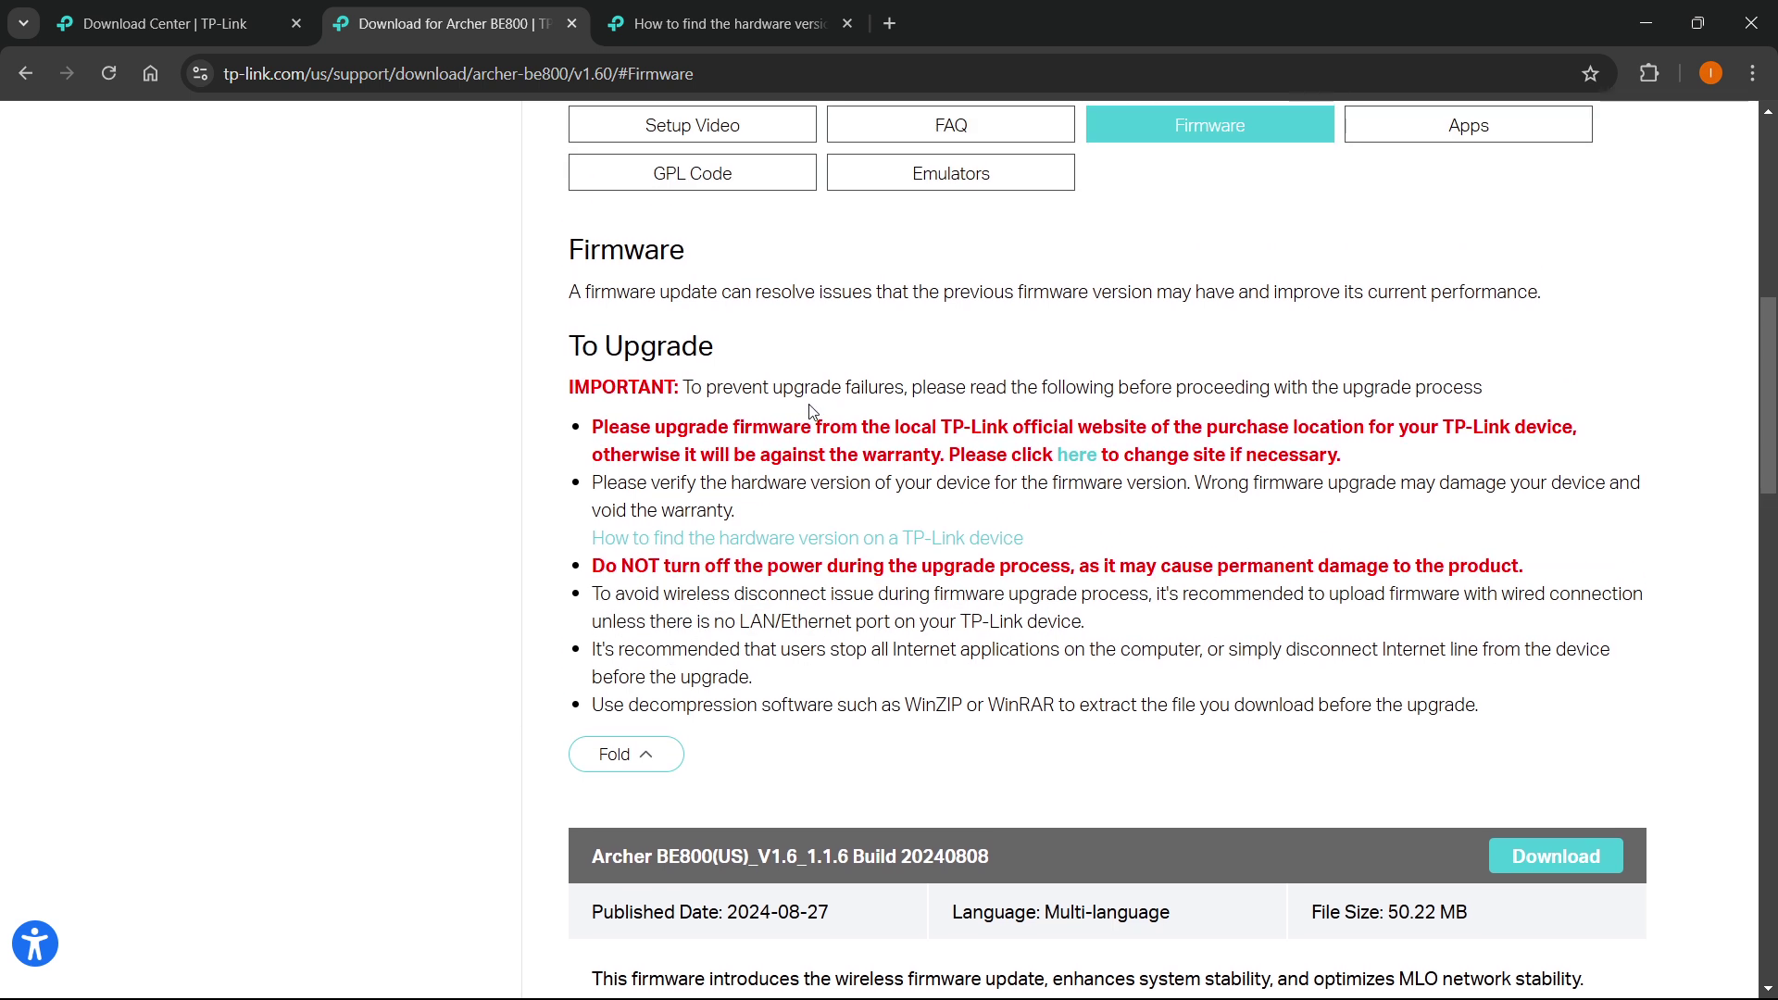
scroll(882, 492, down, 1)
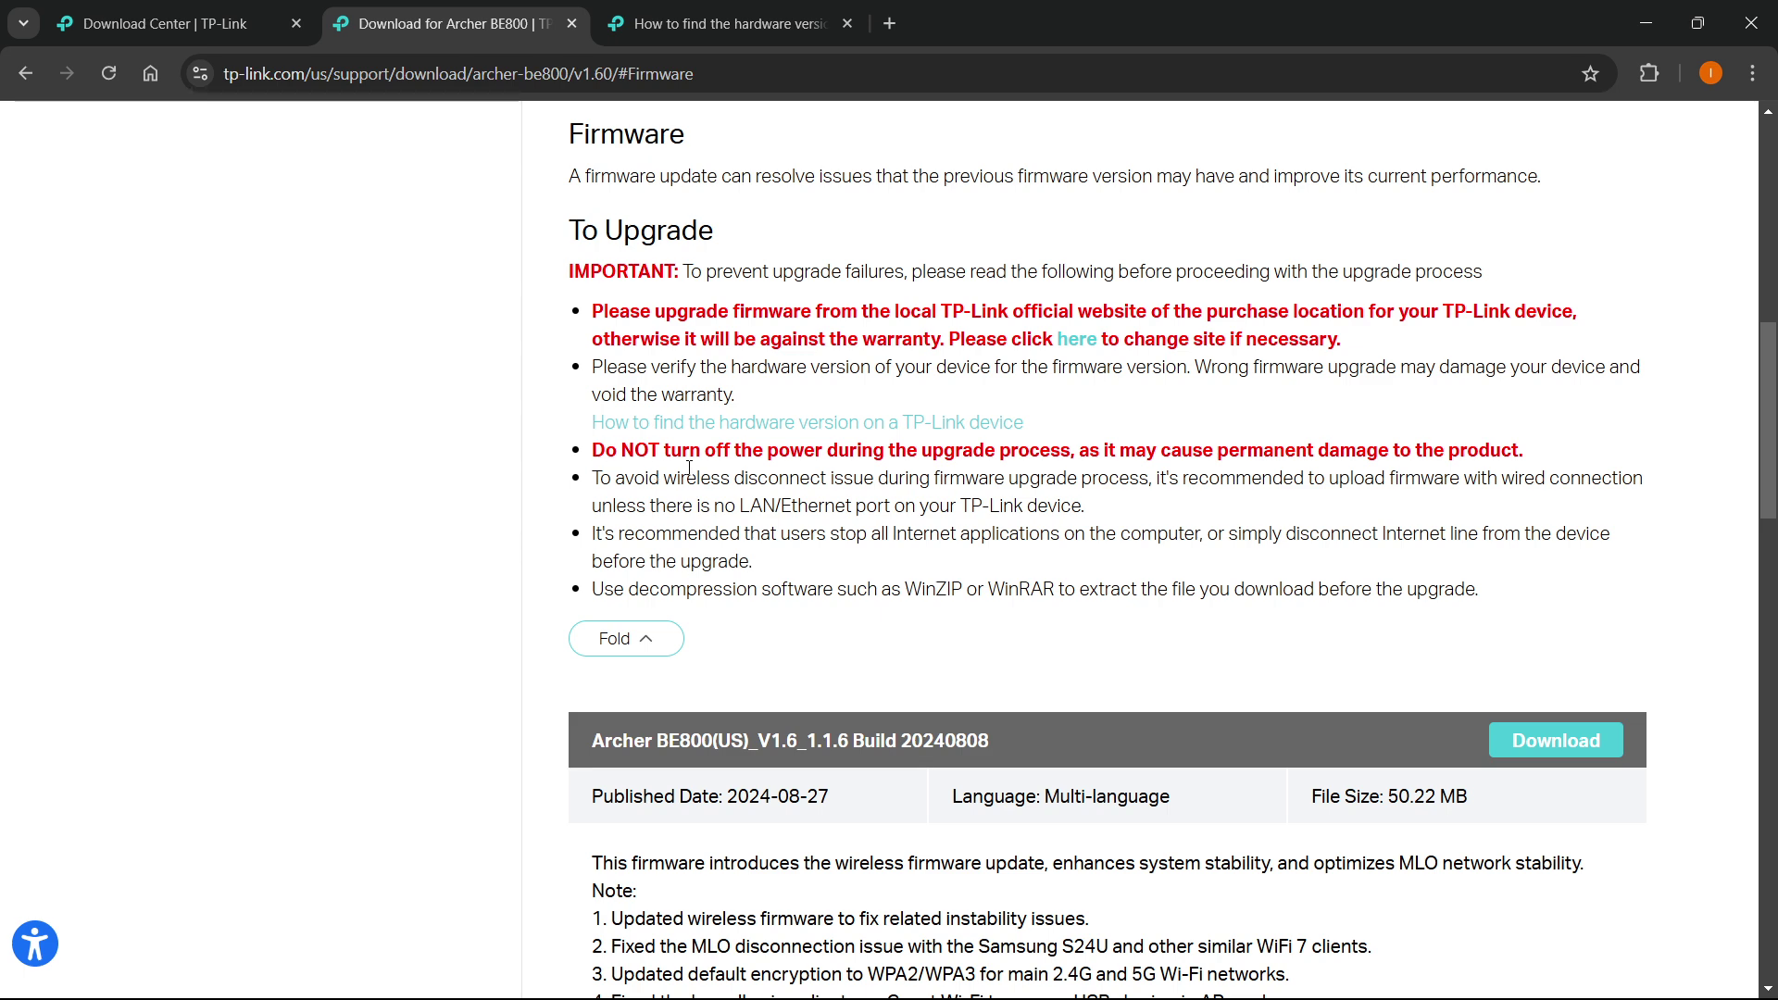
drag(608, 446, 720, 445)
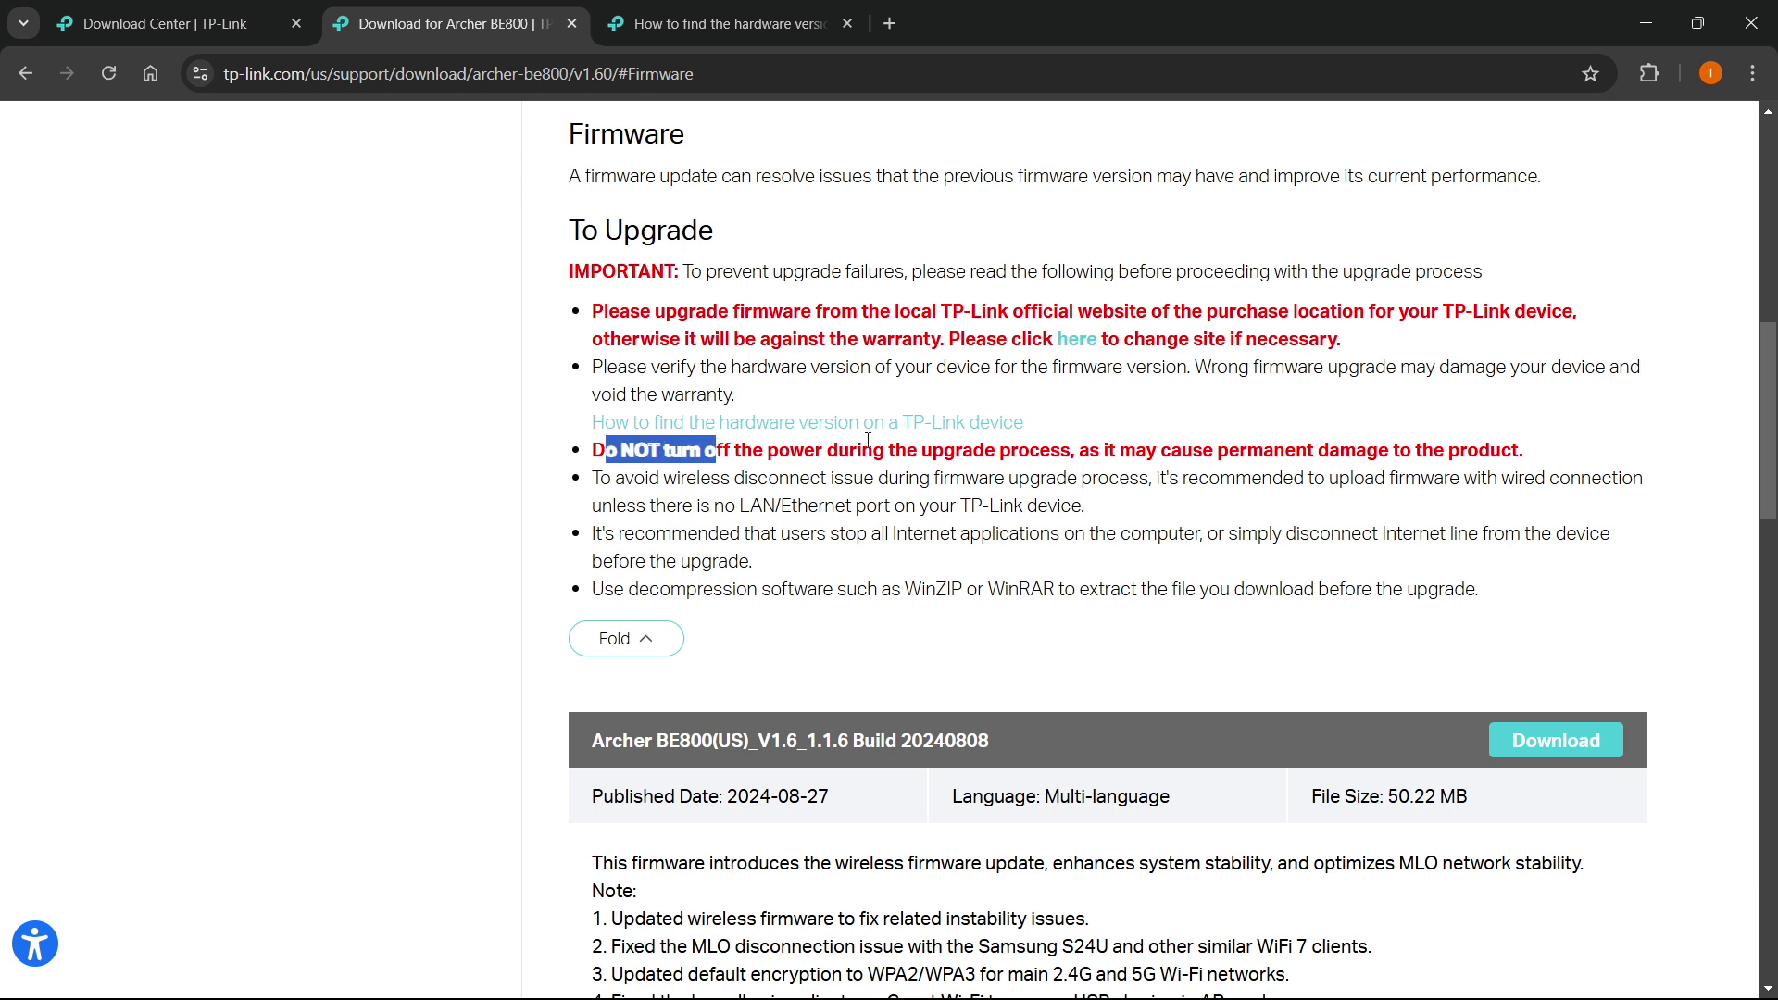
scroll(868, 440, up, 1)
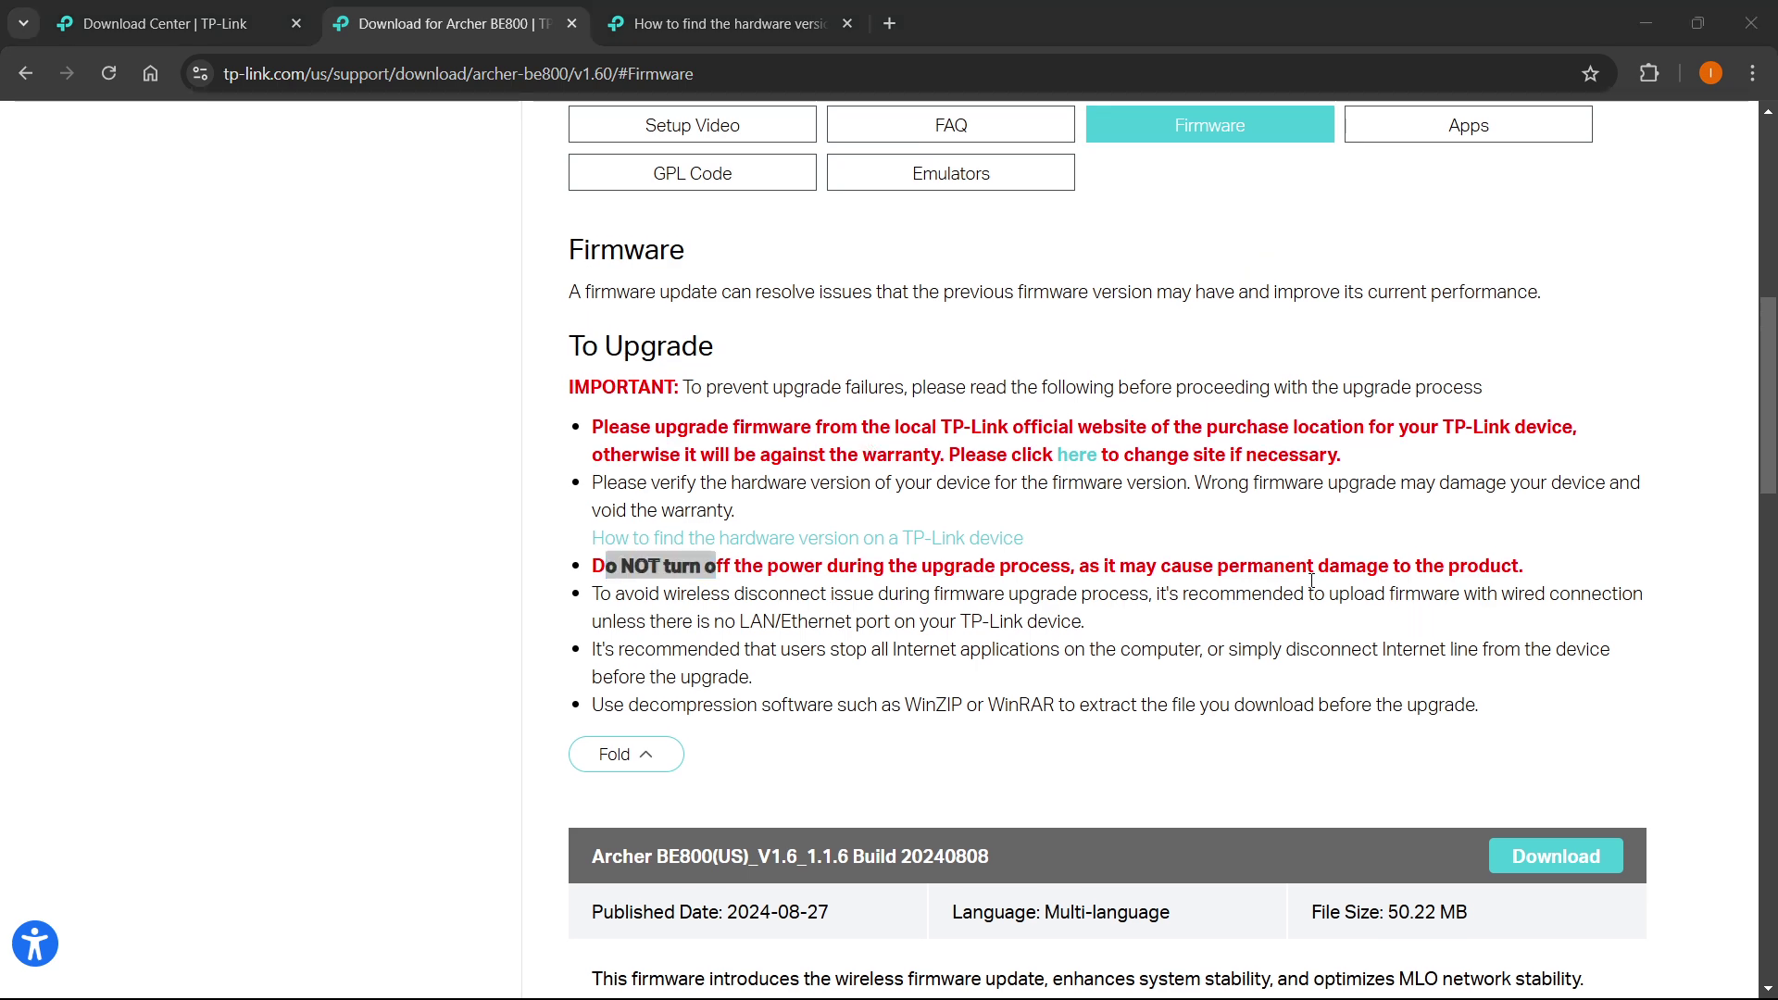
scroll(917, 542, down, 6)
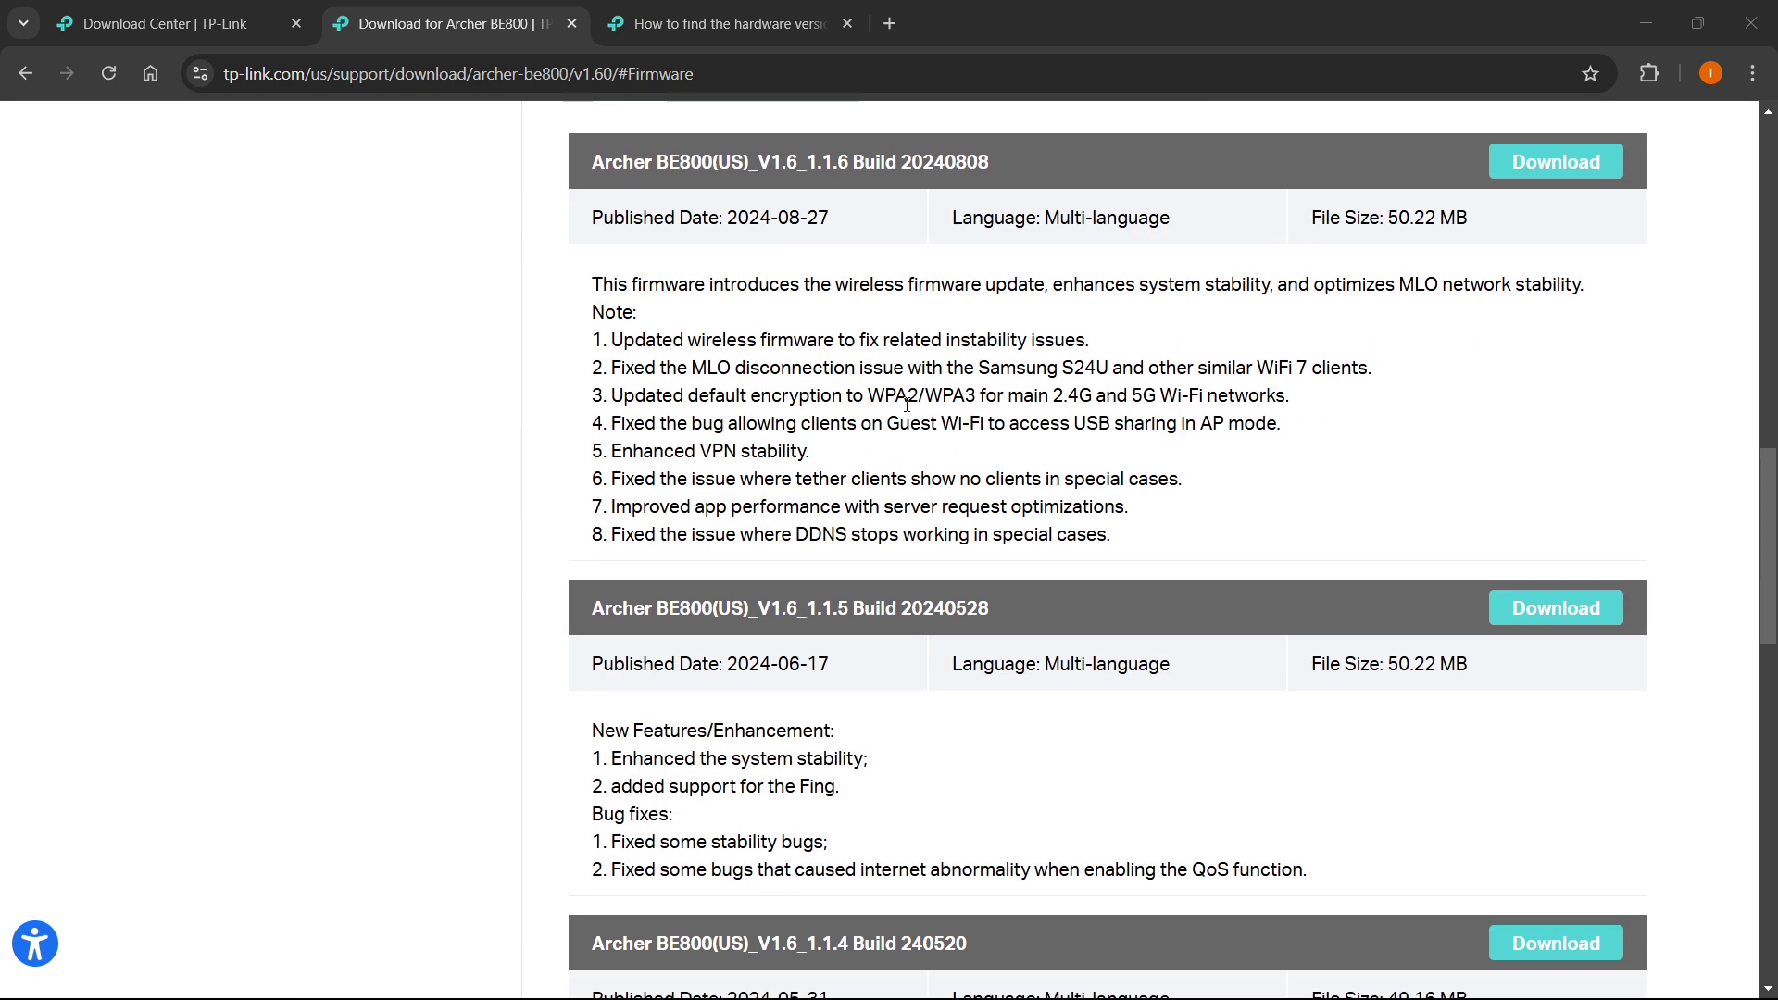
scroll(906, 405, up, 1)
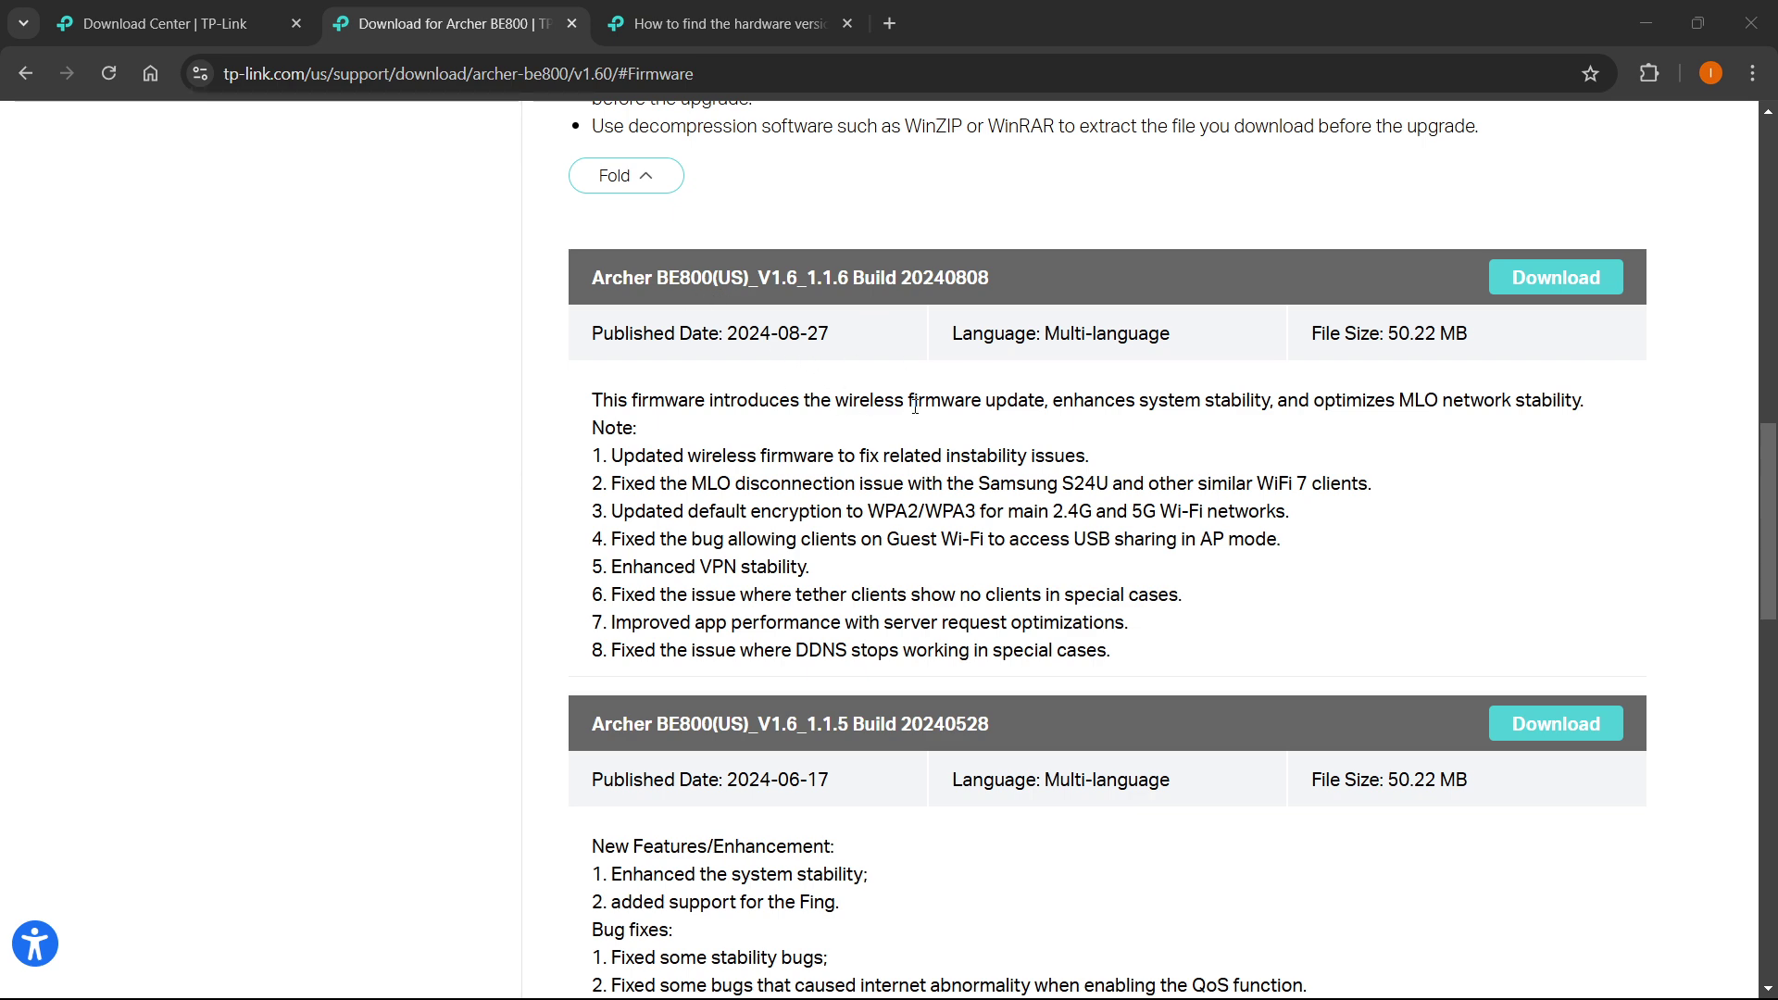
scroll(914, 405, down, 5)
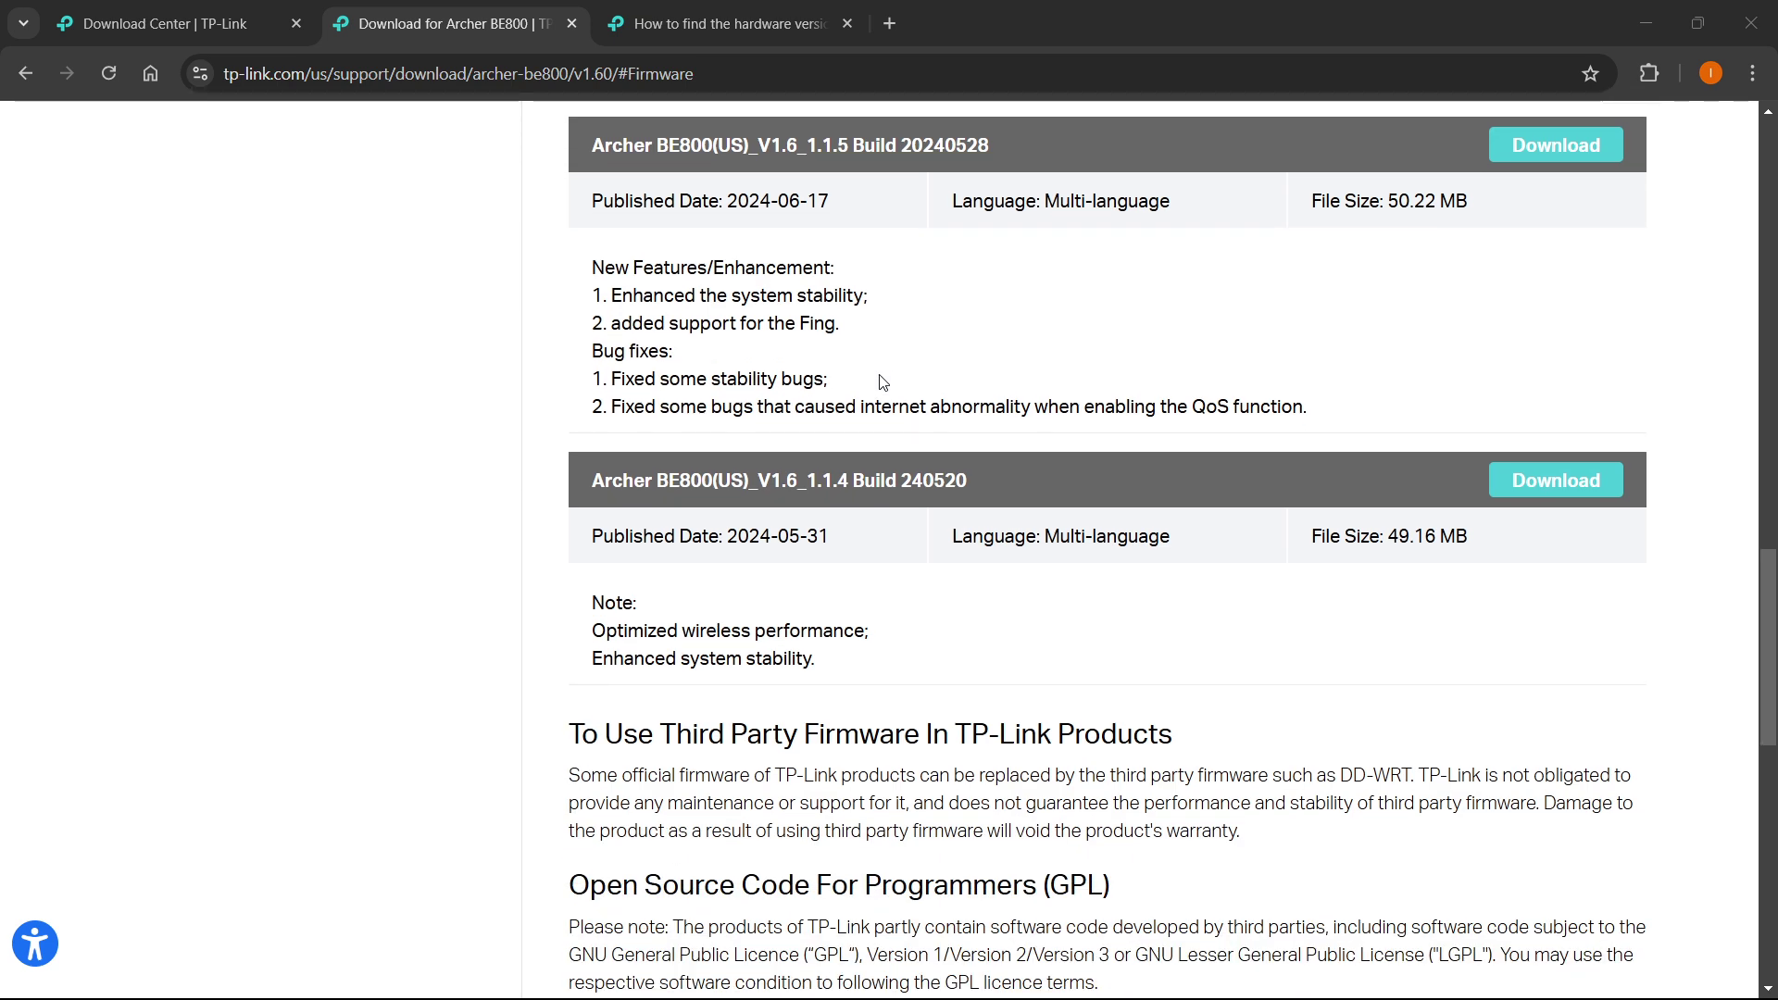
scroll(882, 383, up, 8)
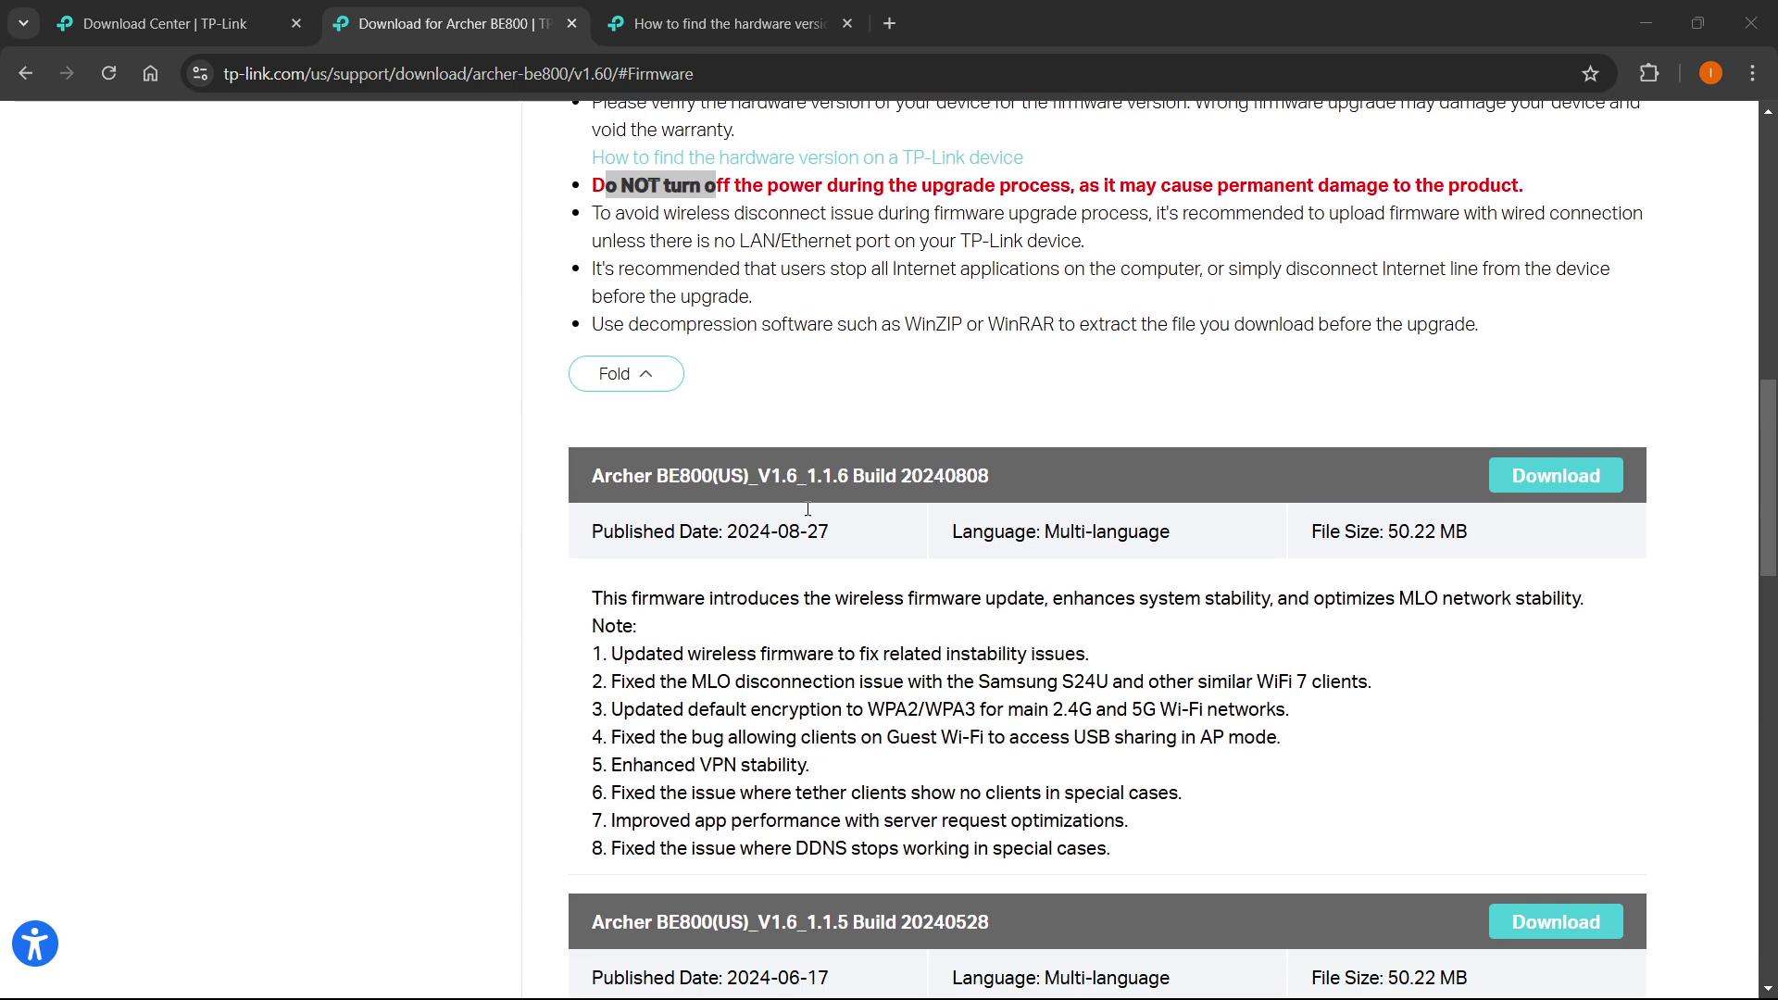
scroll(837, 477, down, 2)
scroll(814, 447, up, 1)
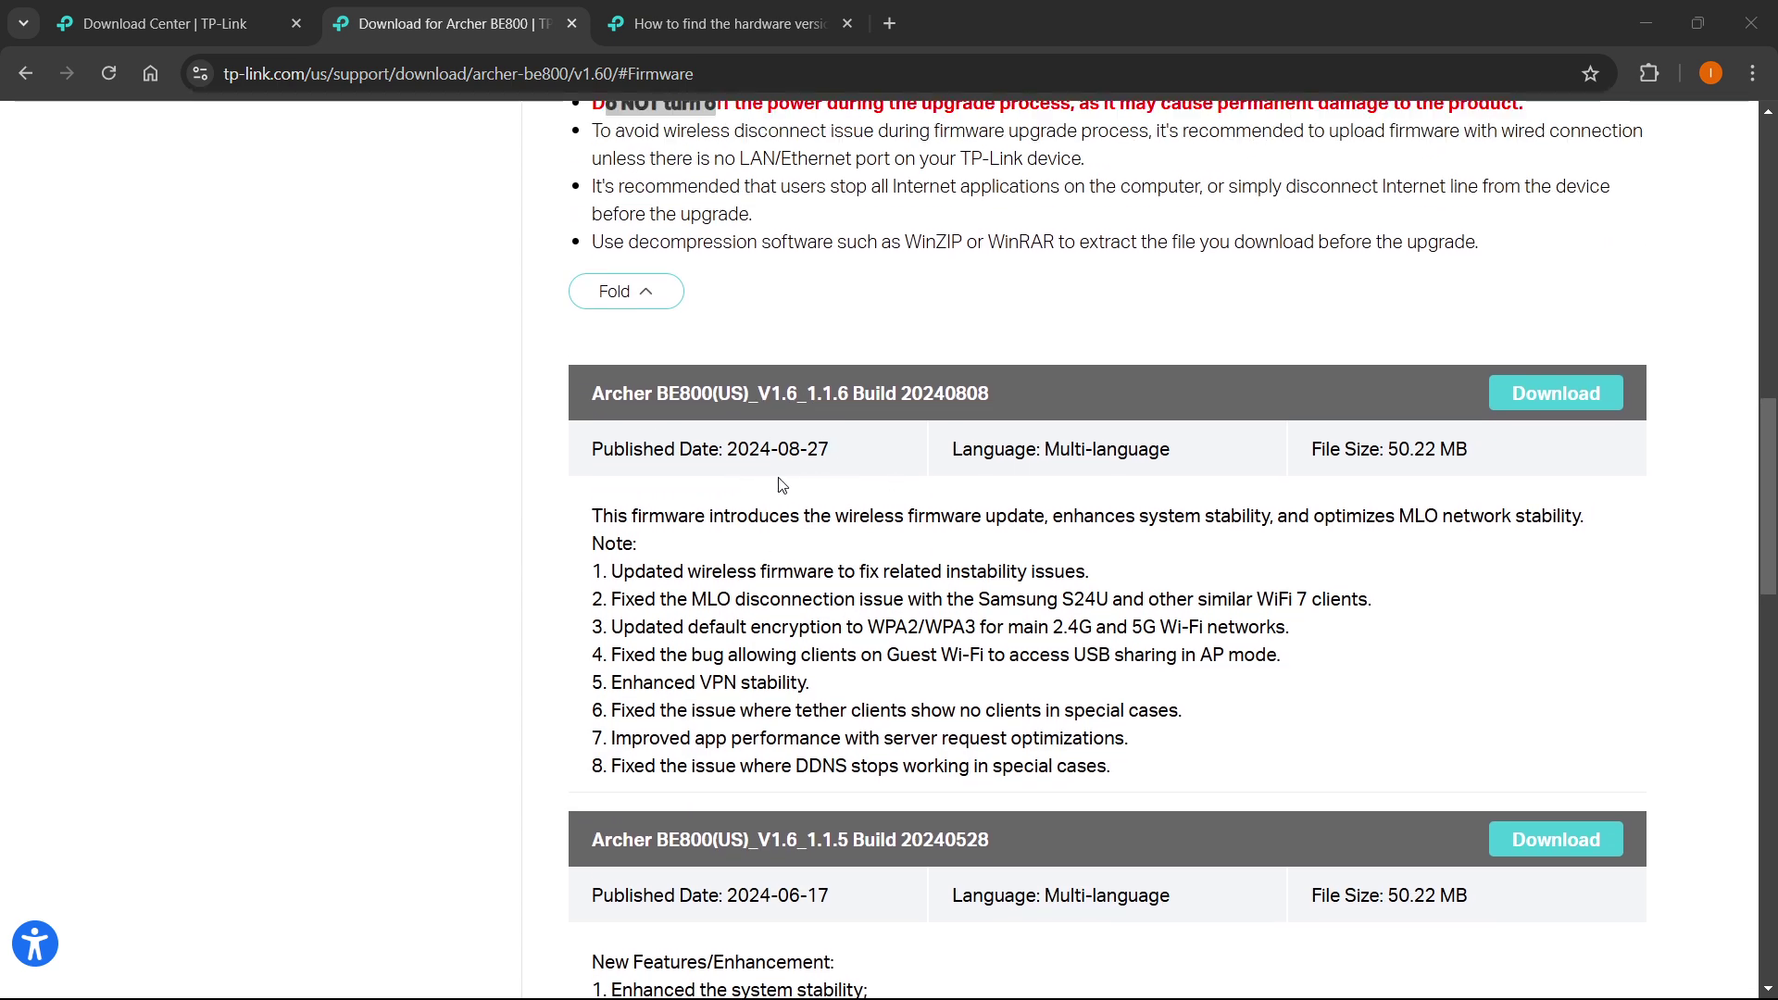
Step: Download the 1.1.6 firmware, choosing Still Download despite the local-website notice
click(1572, 396)
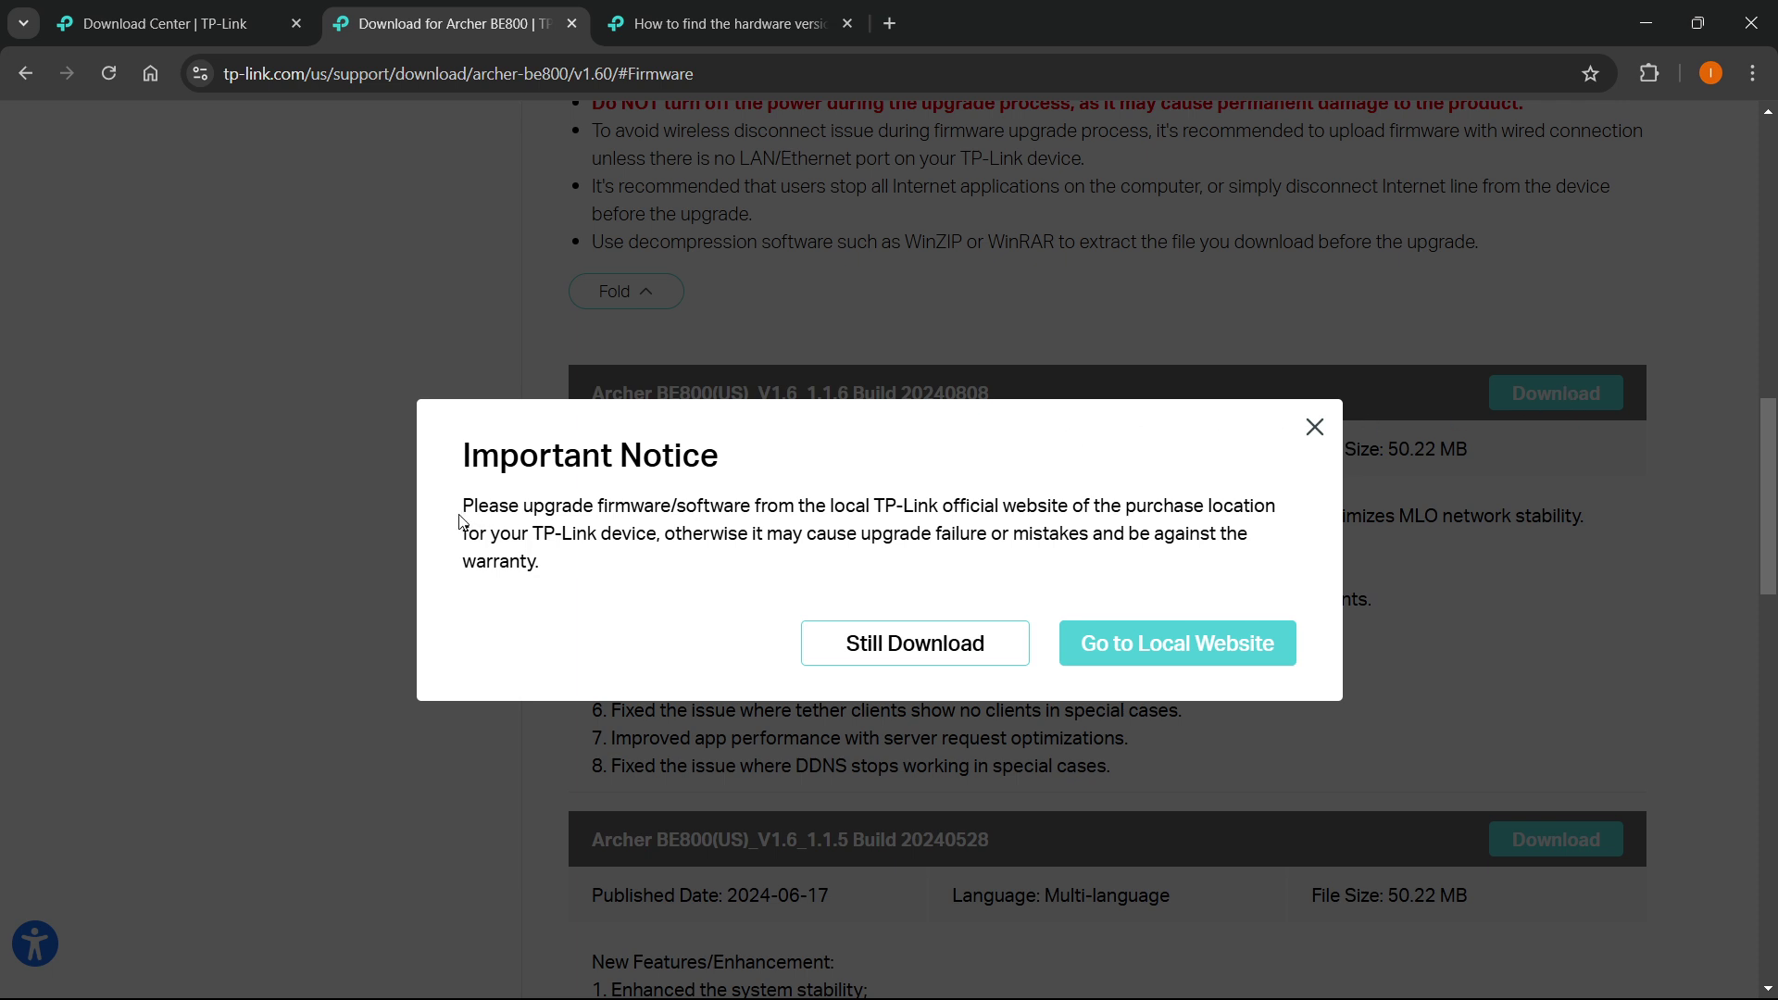
drag(463, 505, 995, 509)
click(819, 568)
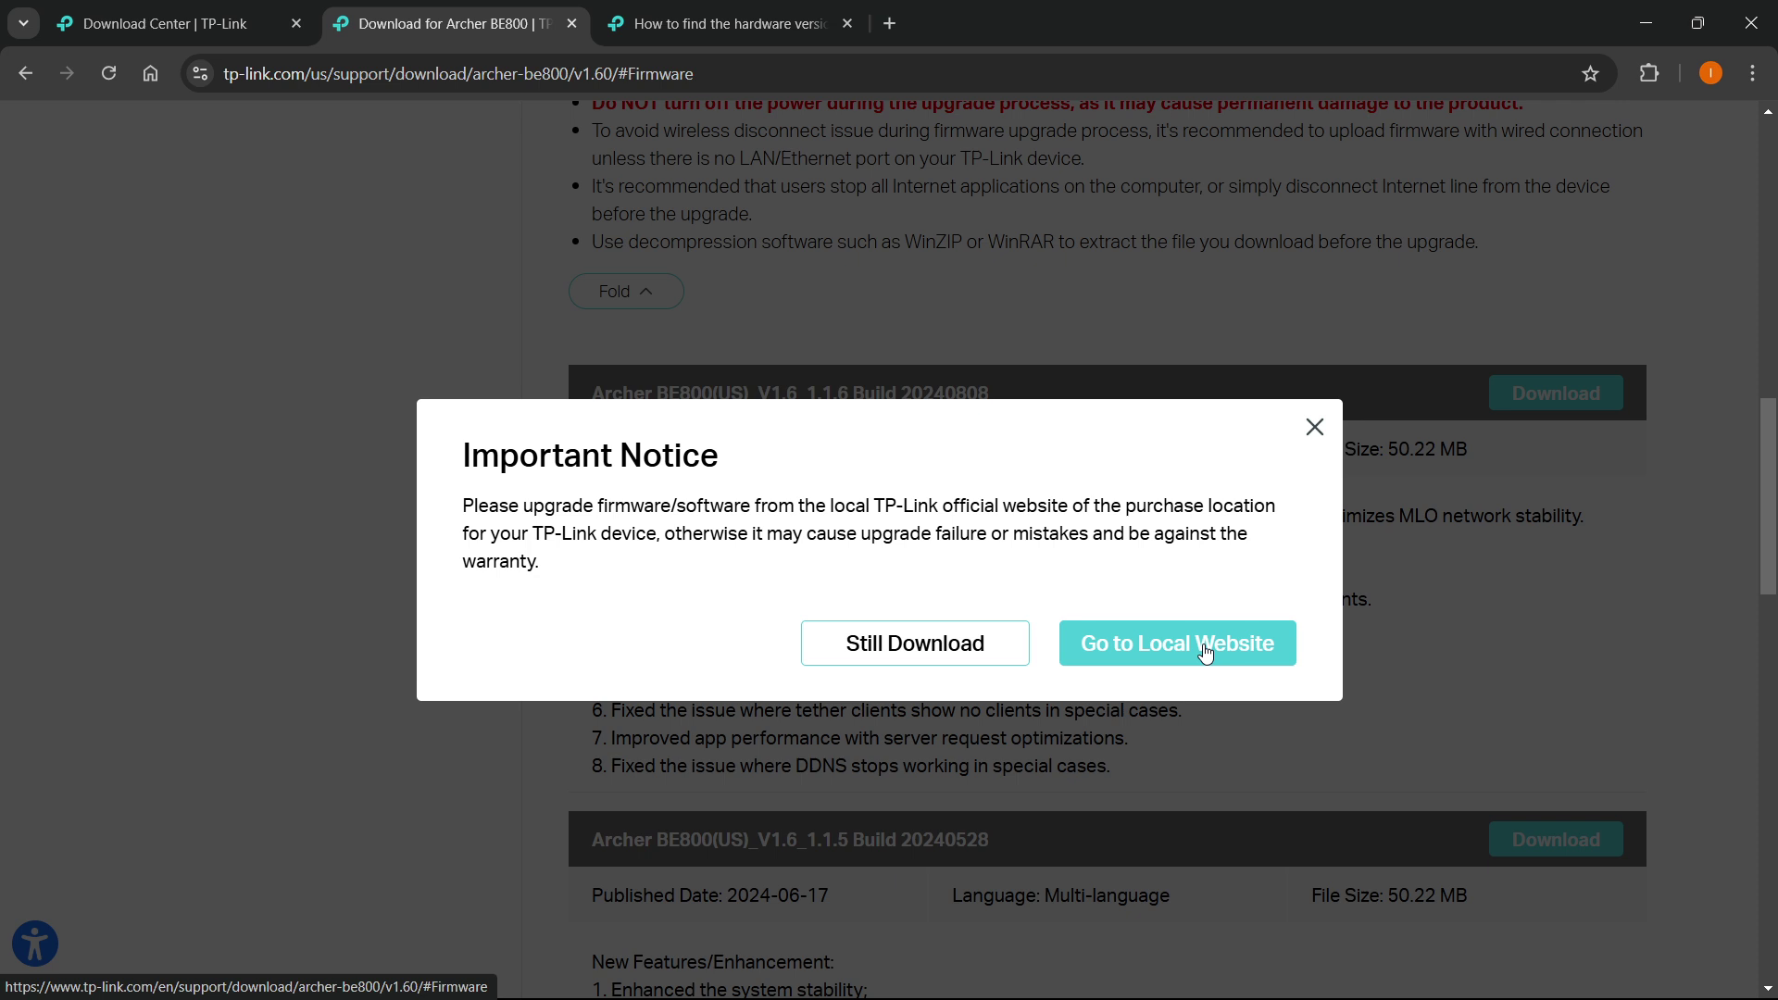
click(848, 653)
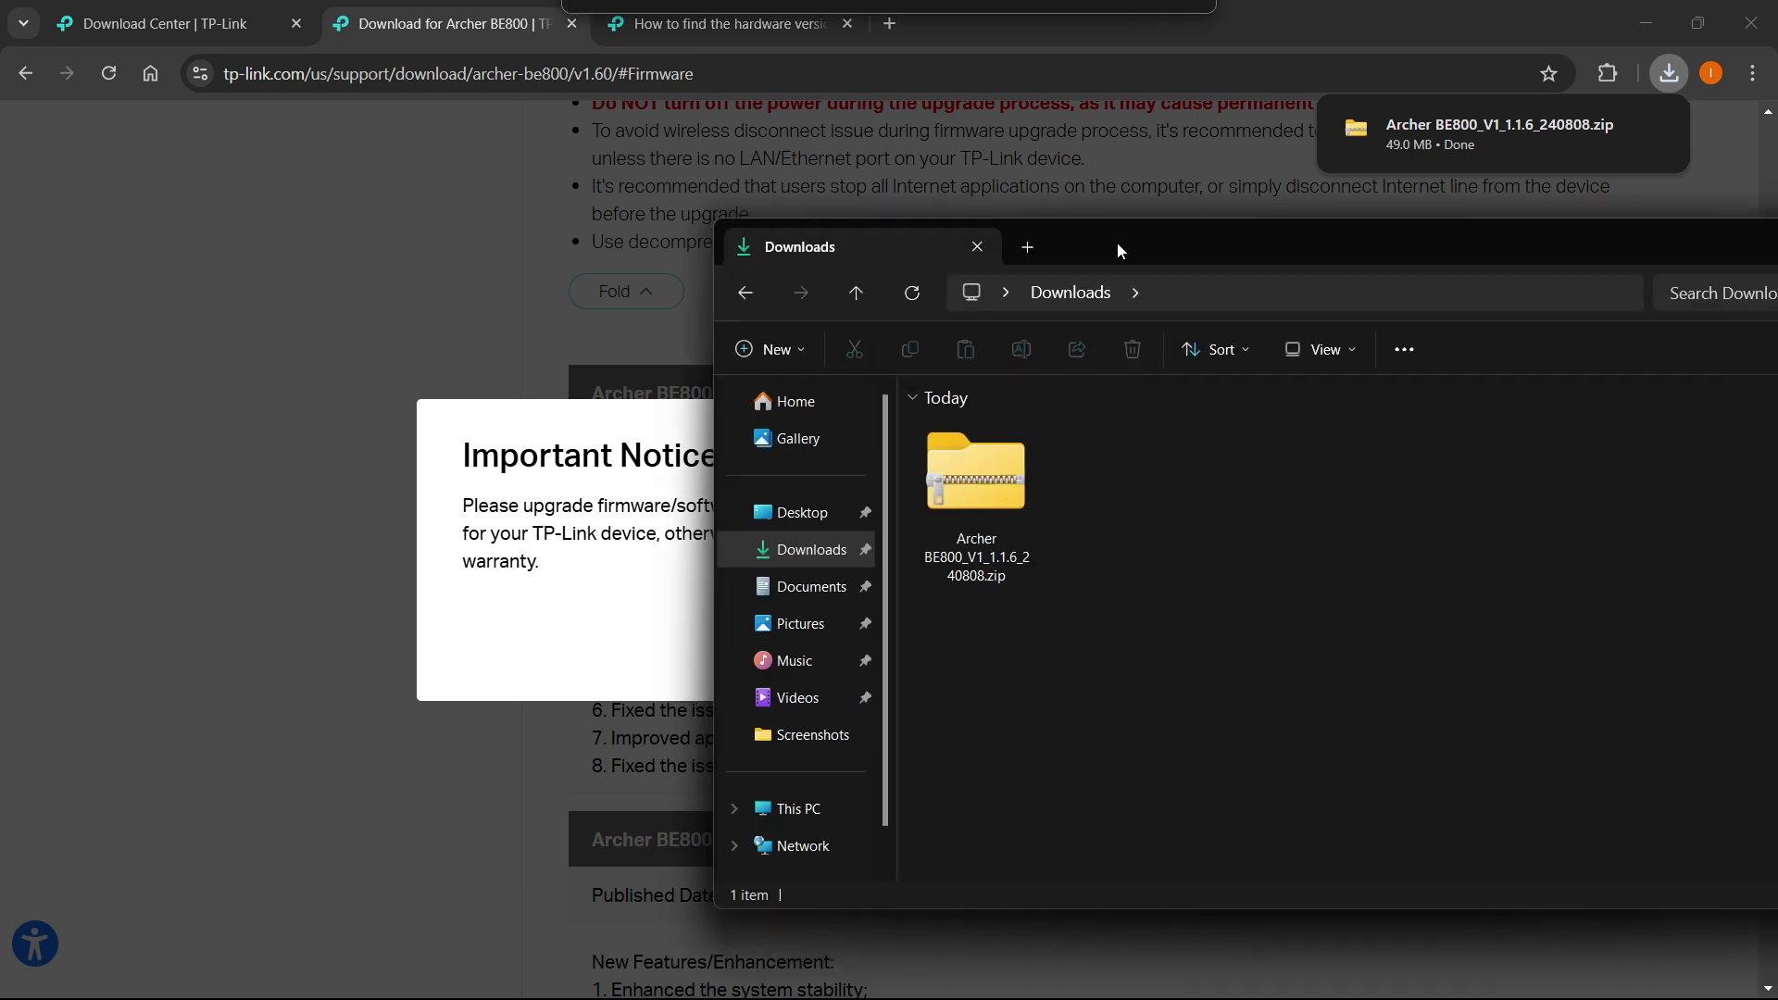
Step: Bring up the context menu of Archer BE800_V1_1.1.6_240808.zip in the Downloads folder
drag(1117, 243, 665, 141)
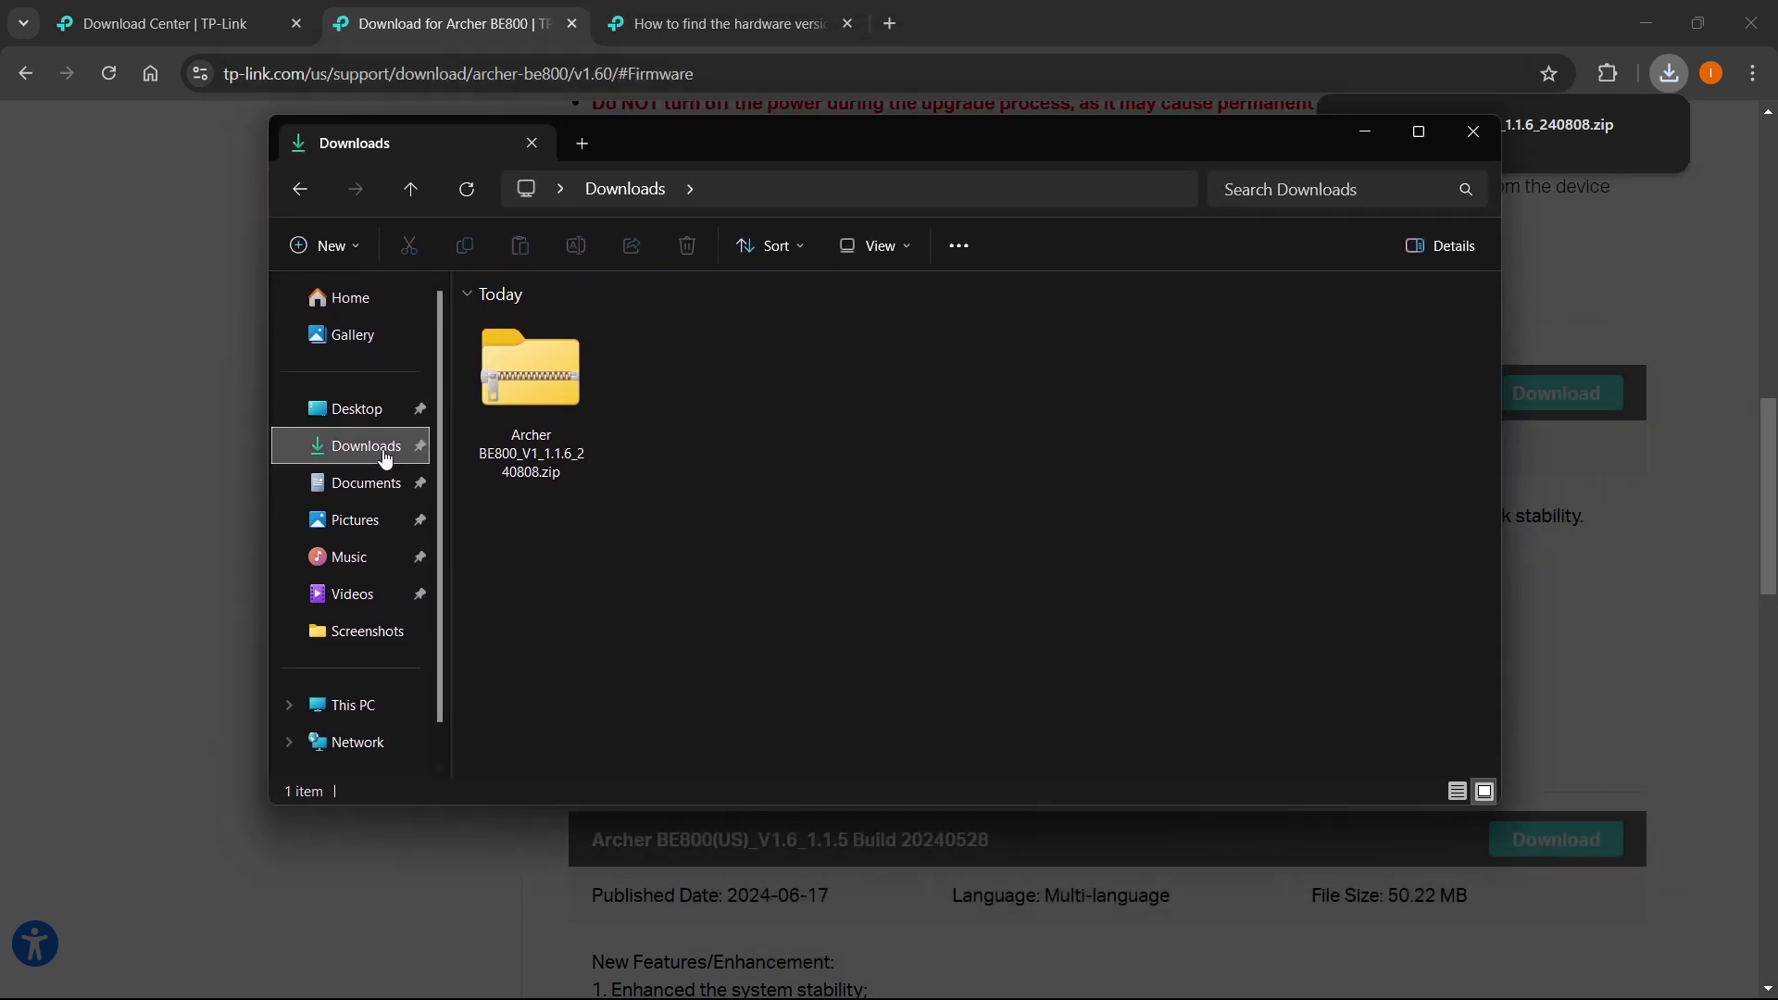
click(521, 380)
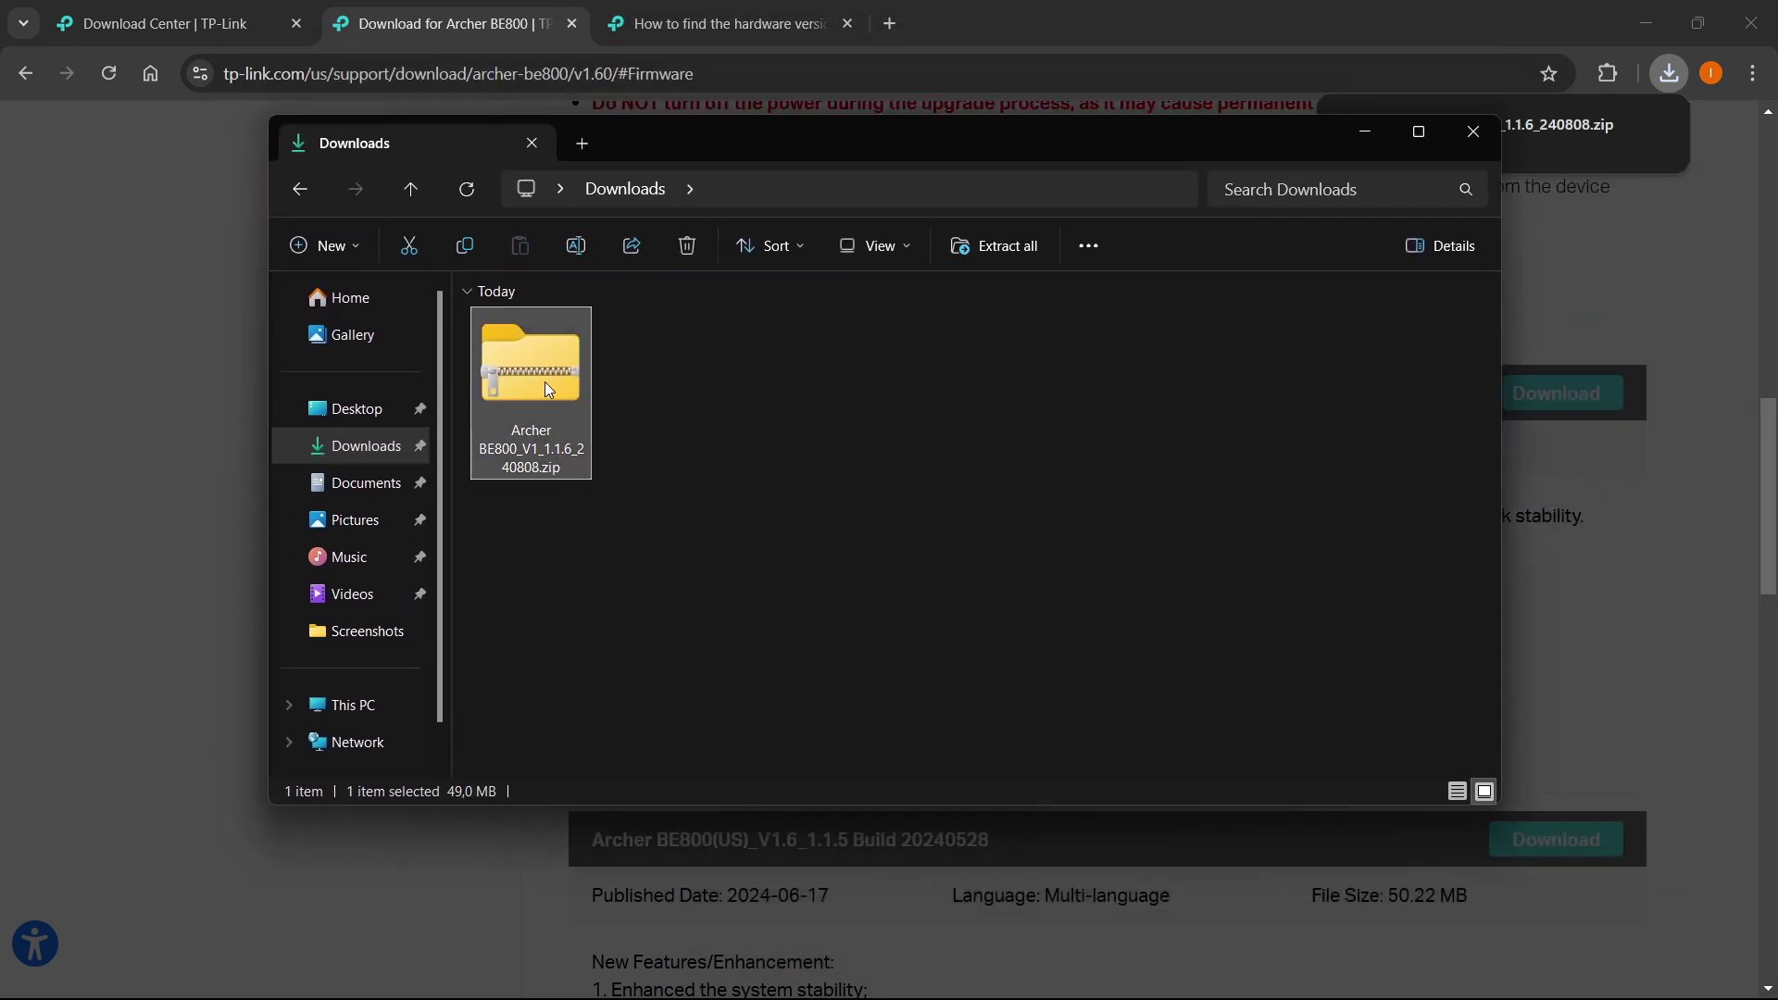
right_click(546, 384)
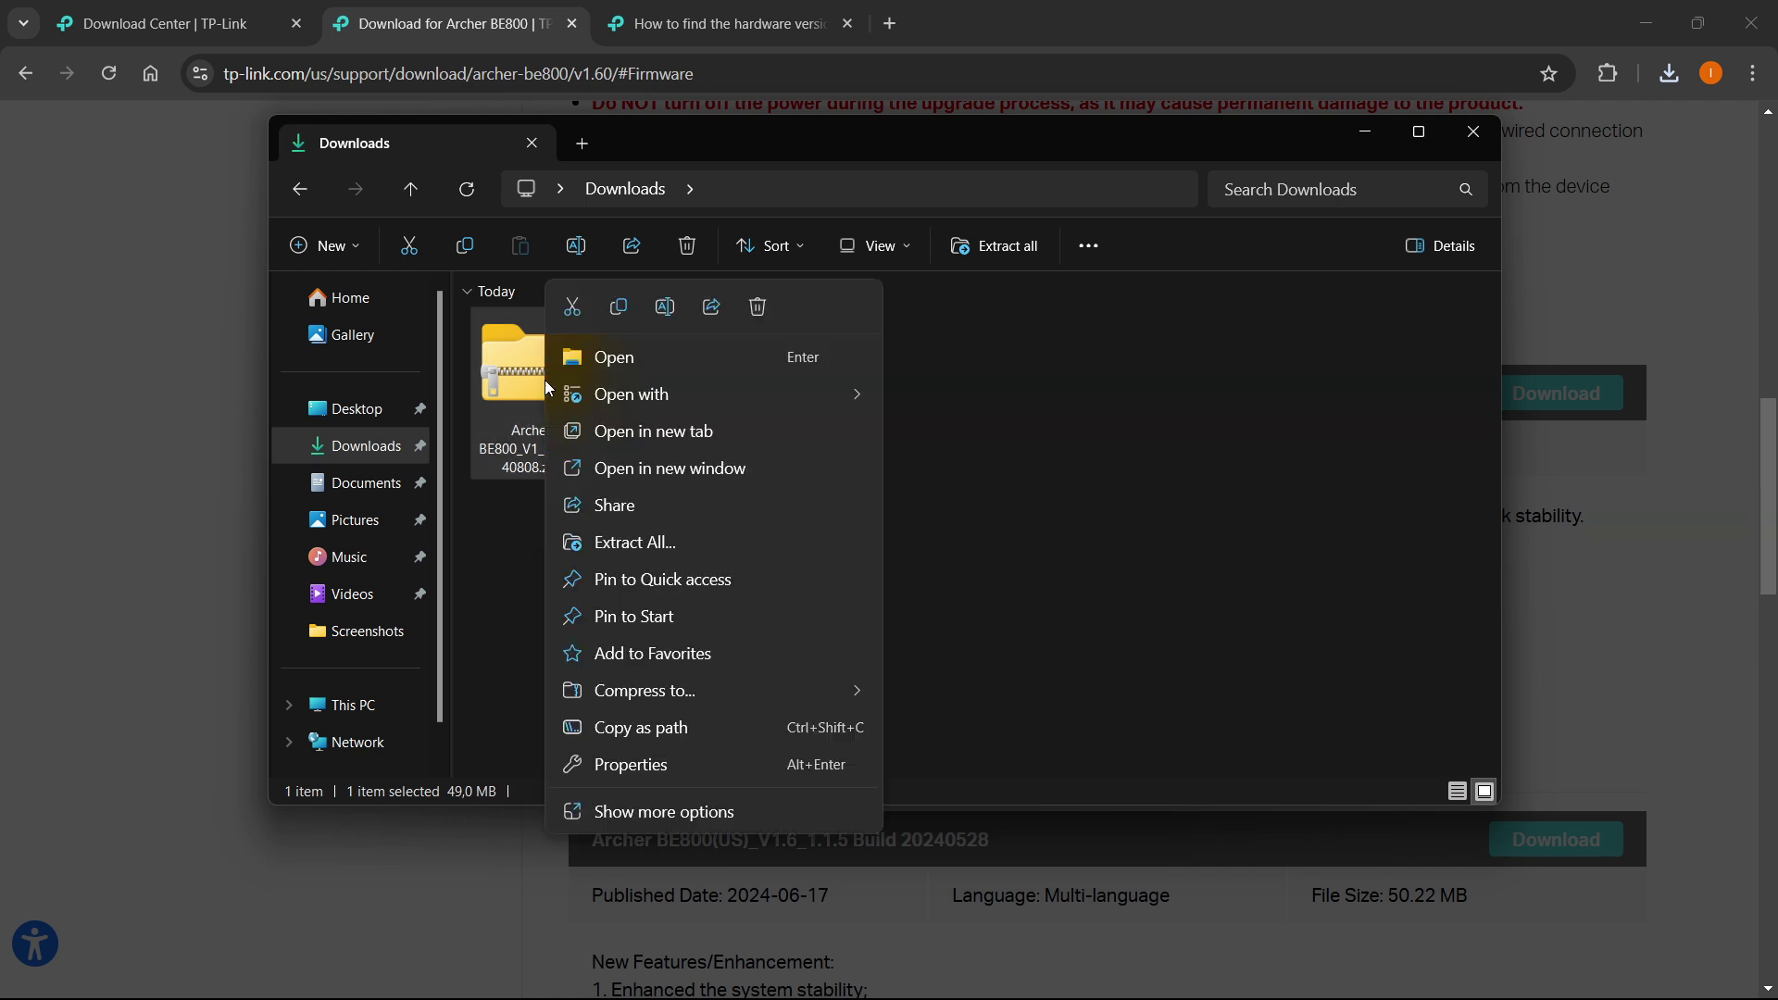
Step: Extract the zip to the suggested Archer BE800_V1_1.1.6_240808 folder and open it
click(664, 541)
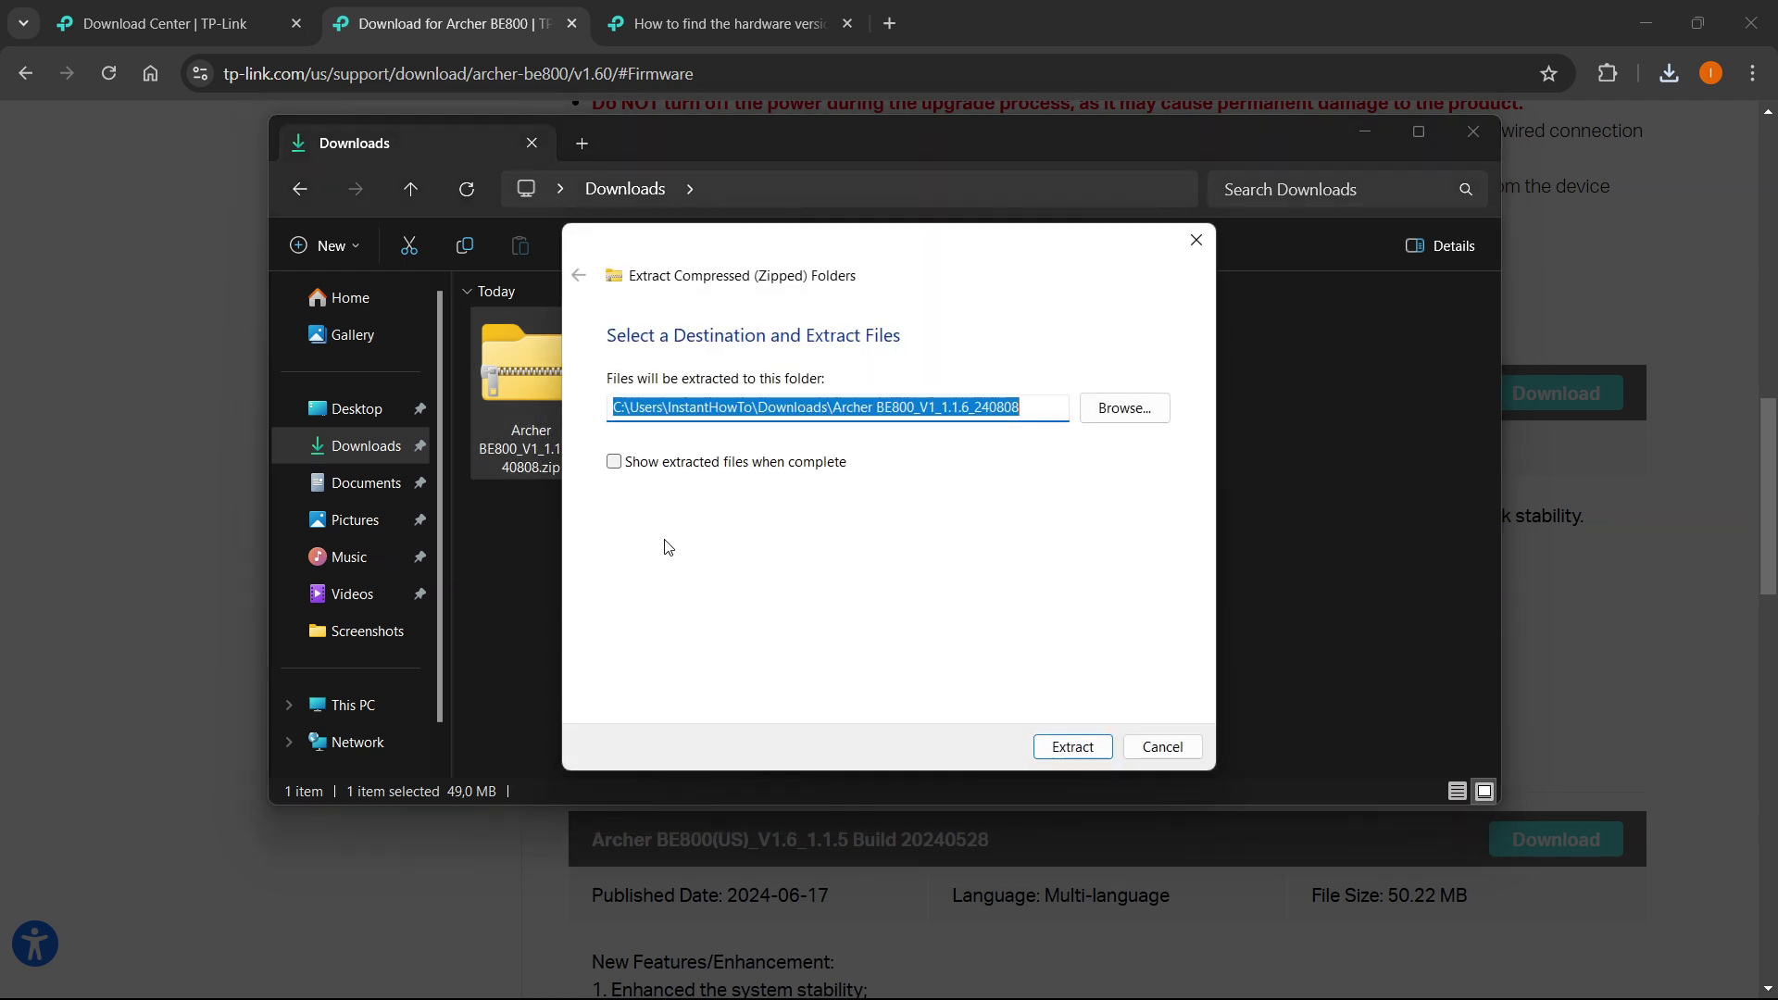
click(1055, 748)
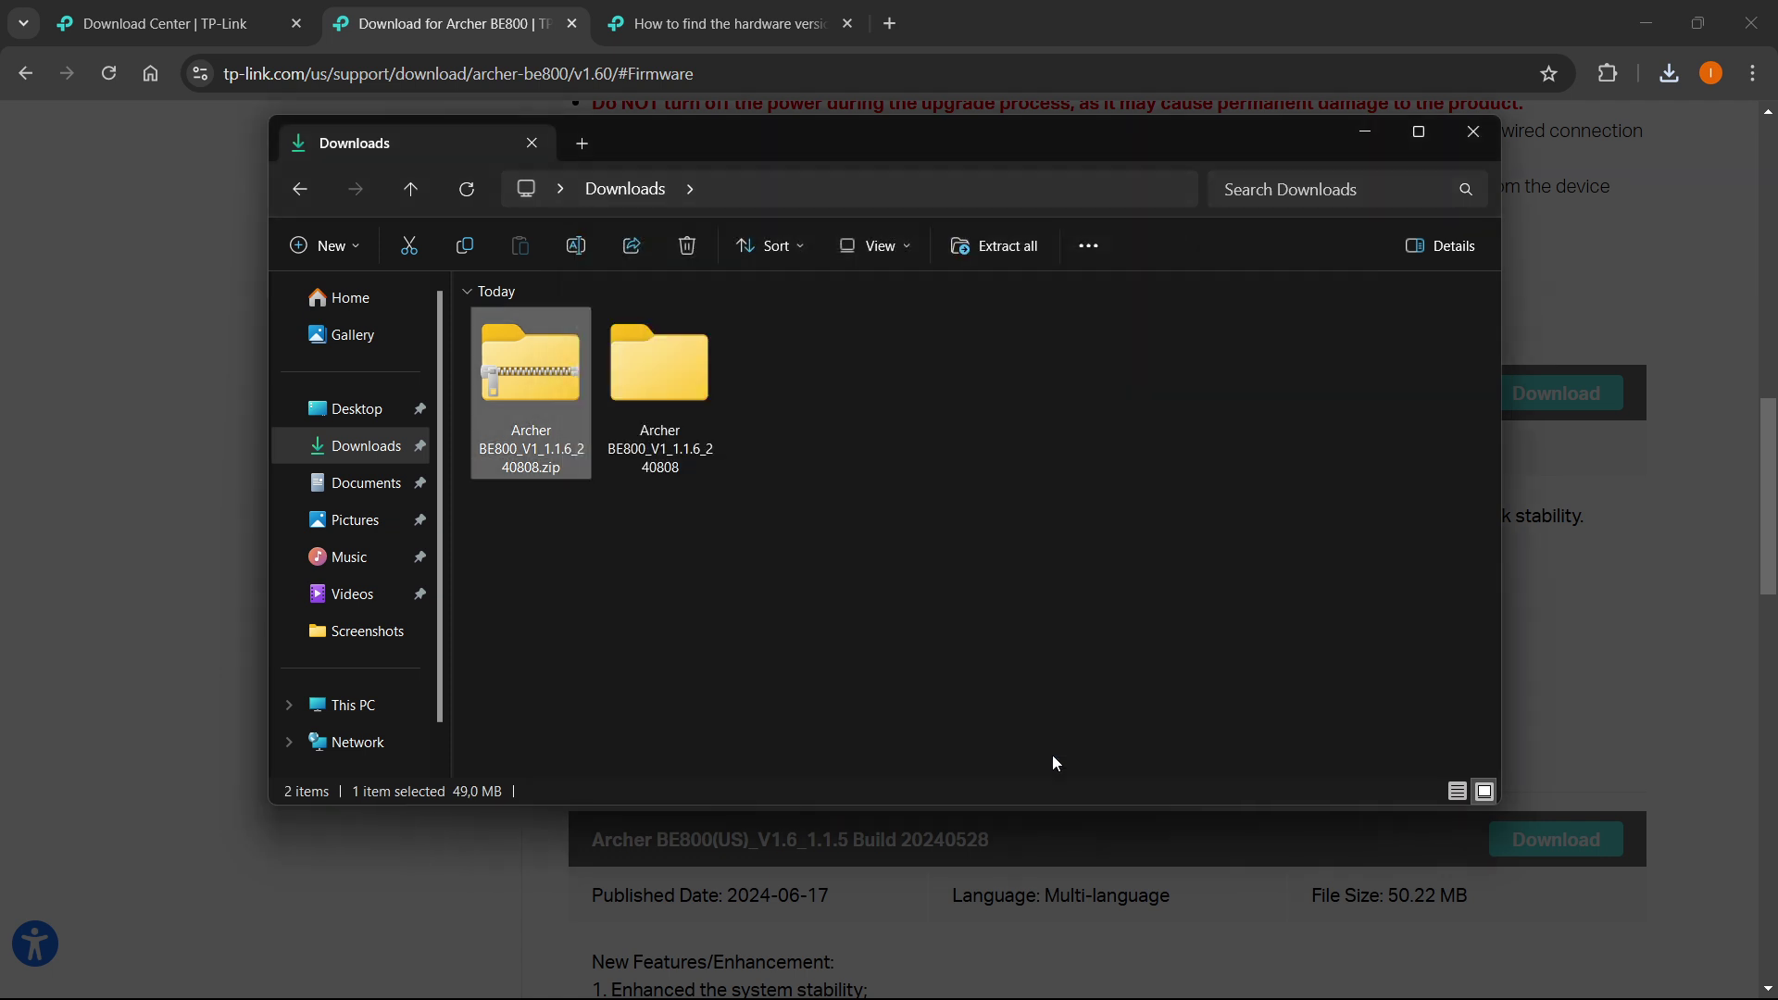
double_click(664, 412)
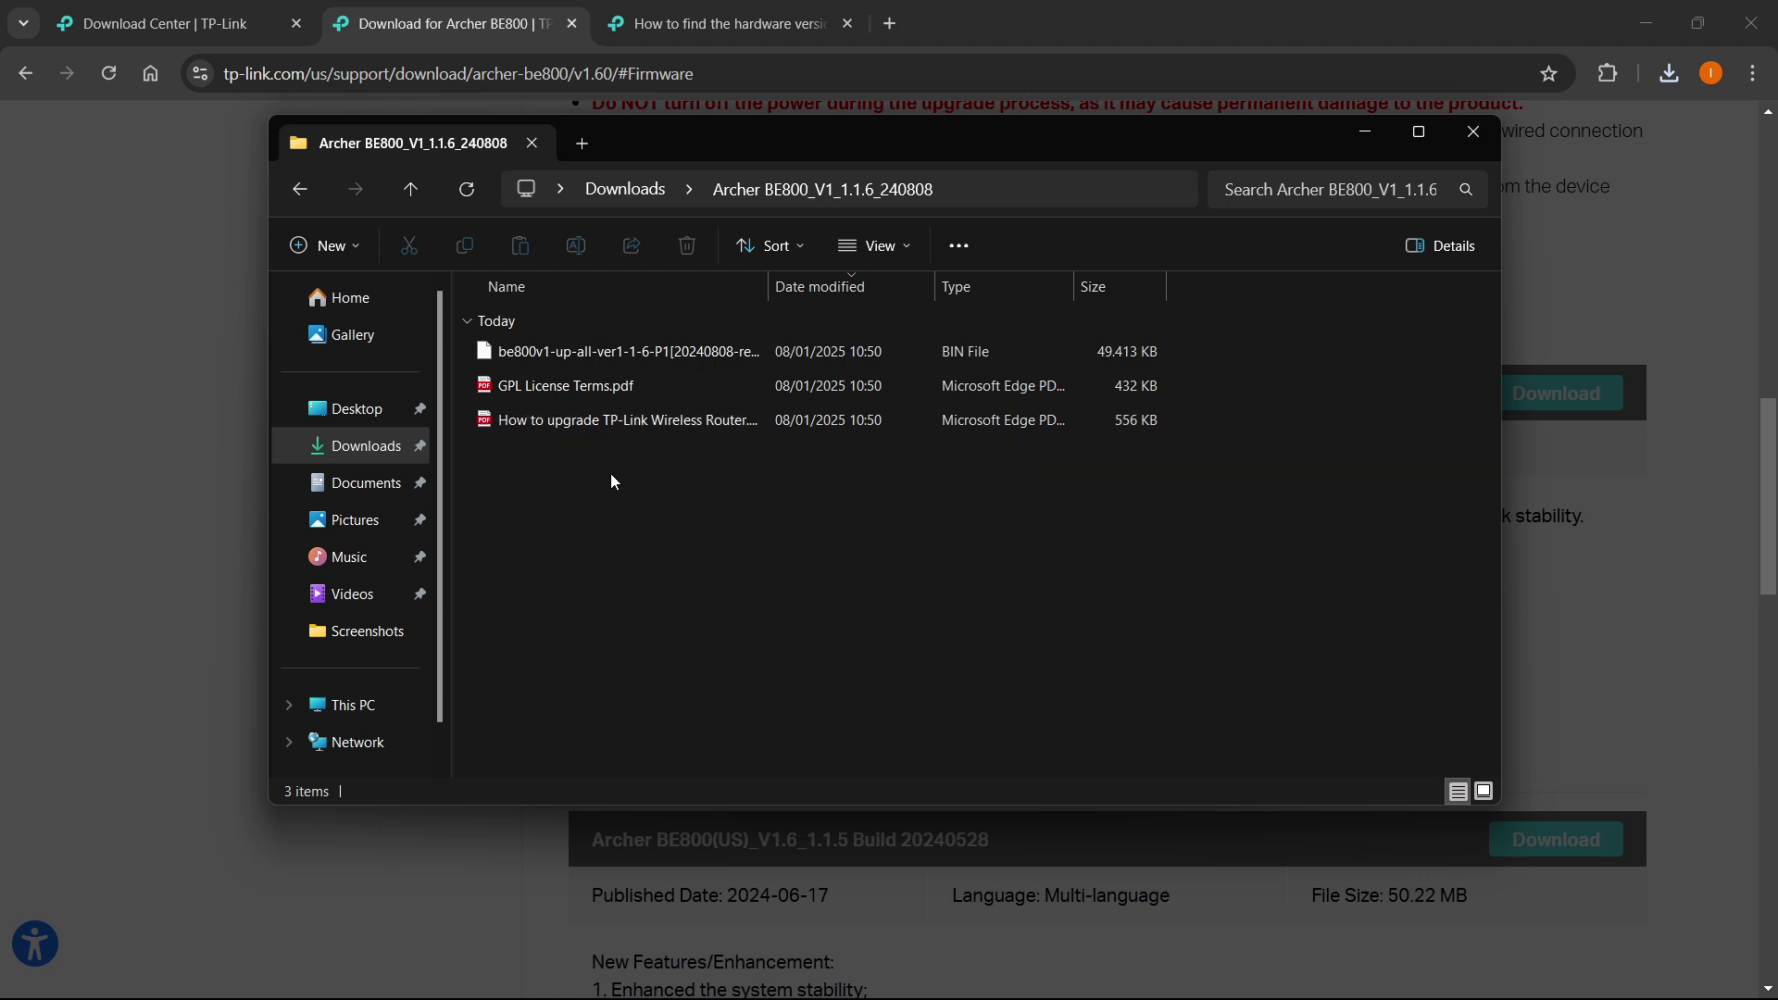
Step: Widen the Name column to read the BIN file and two PDF guide names
click(671, 352)
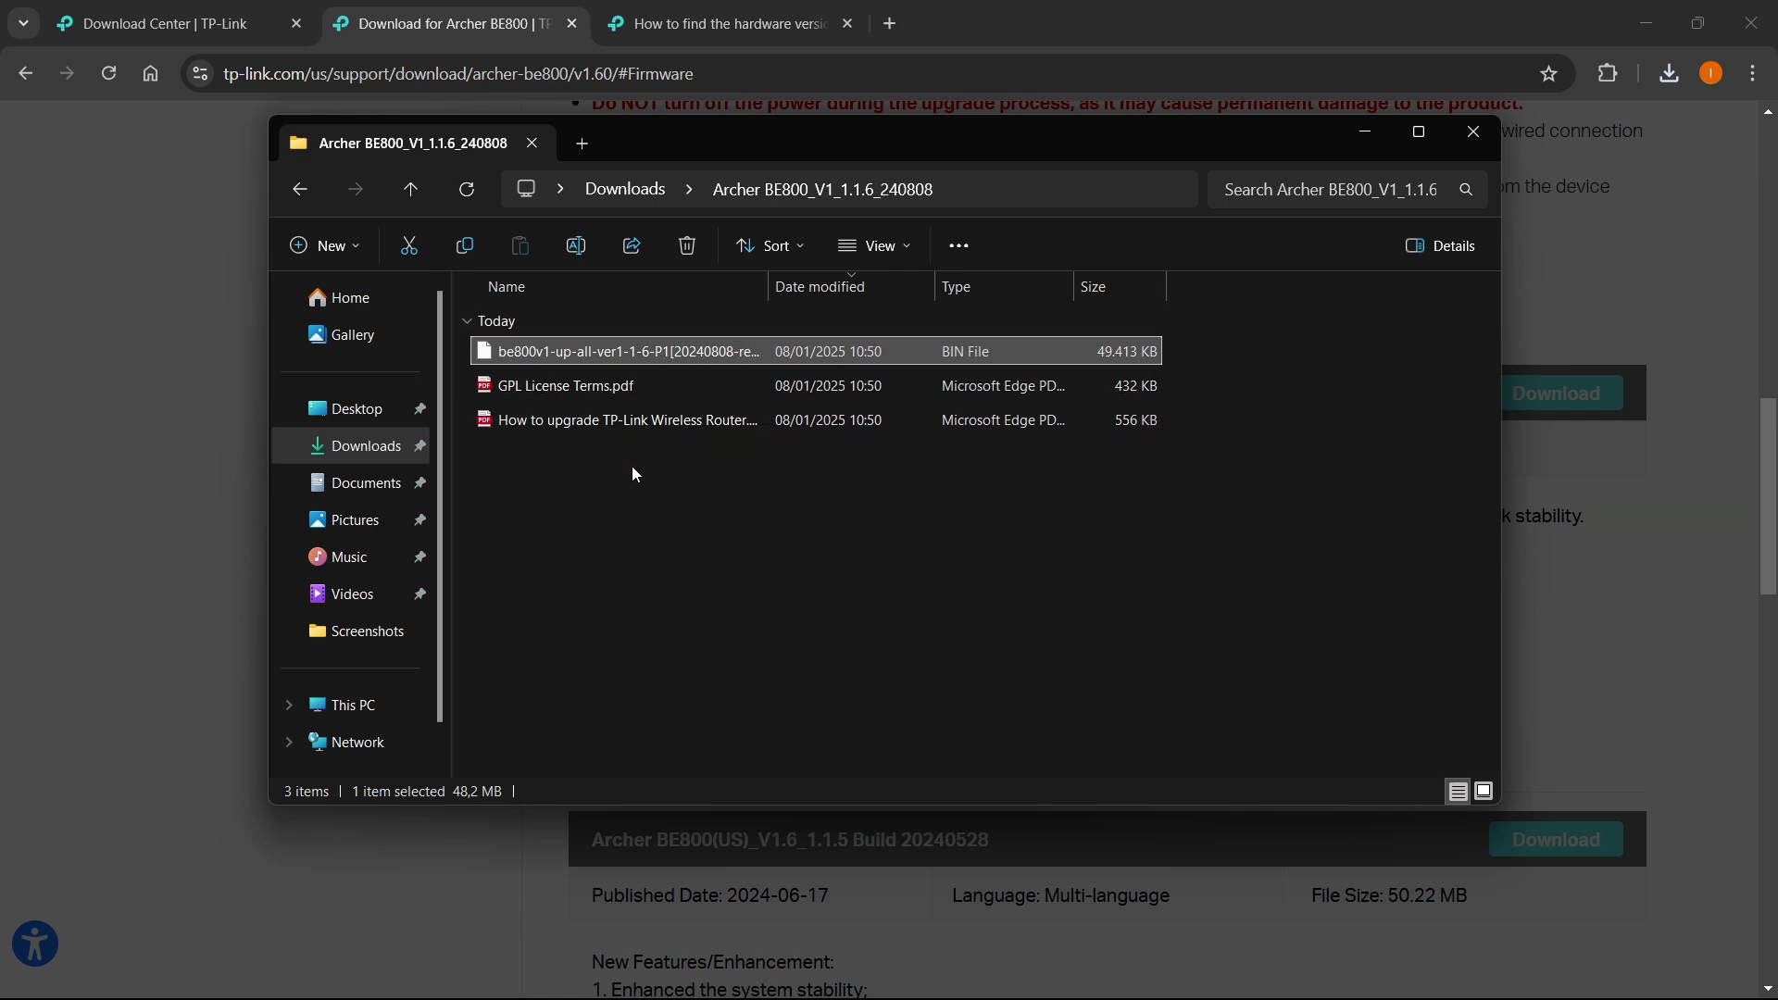
key(Down)
click(676, 422)
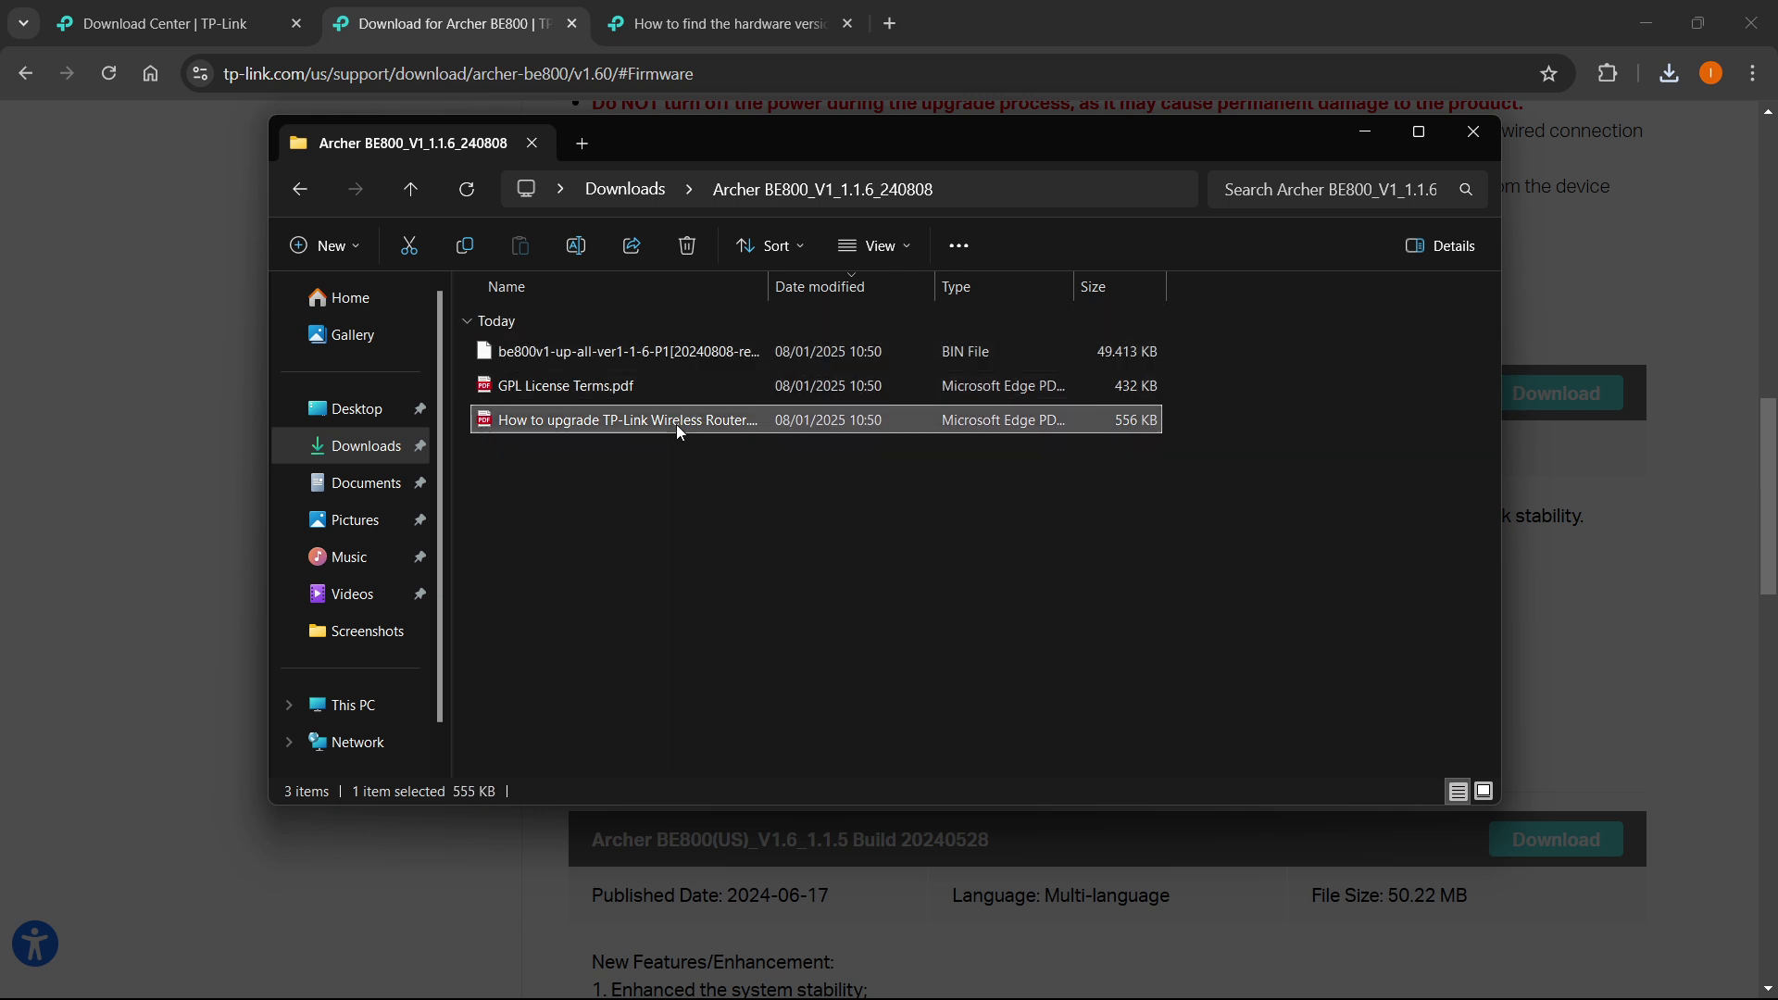
drag(767, 287, 1003, 287)
click(698, 363)
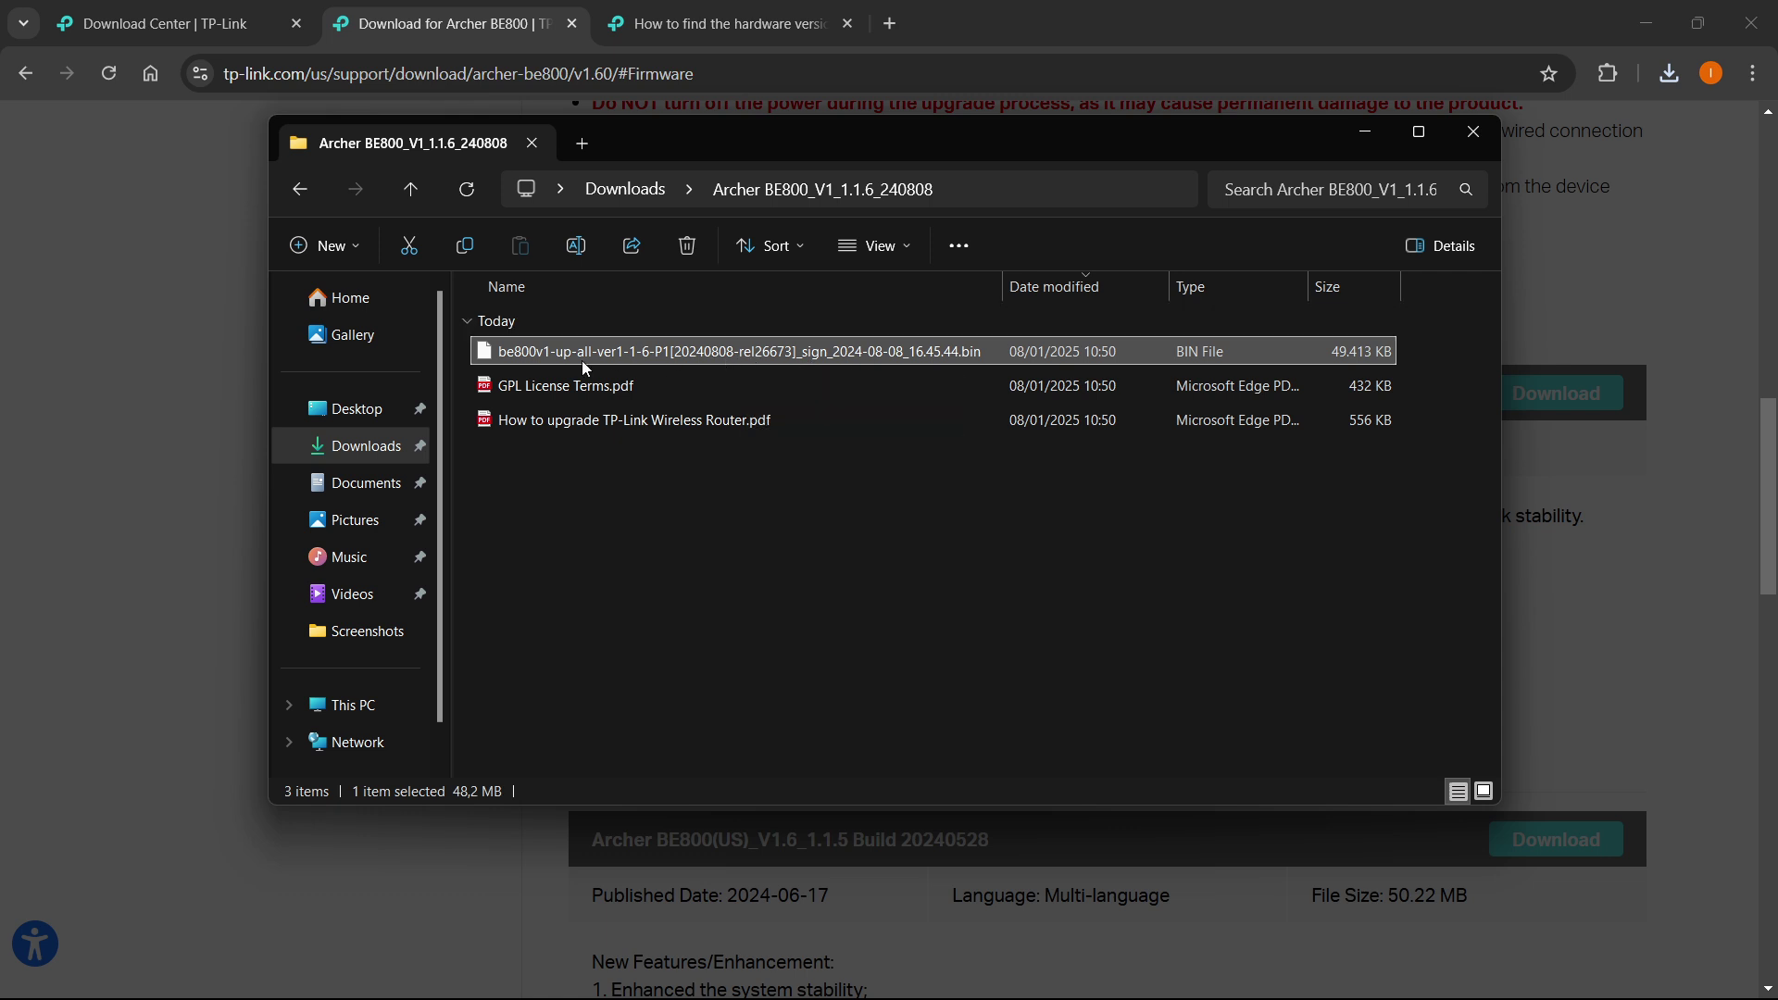
click(553, 355)
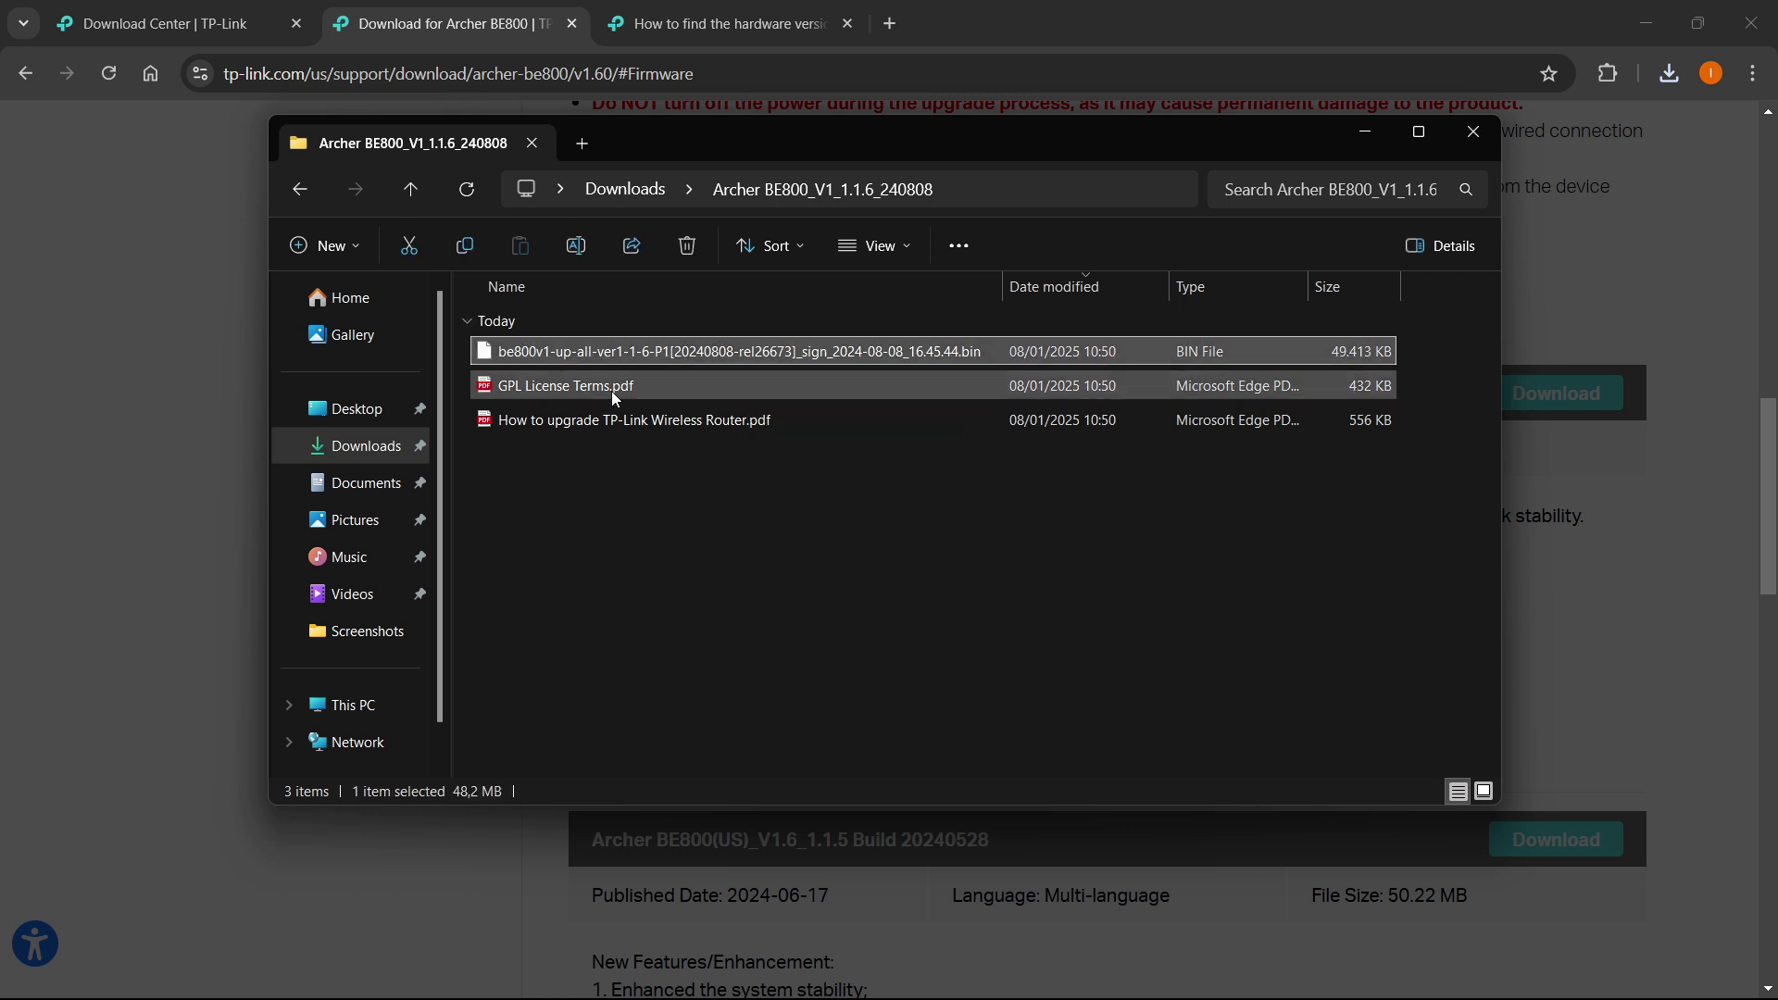
click(702, 488)
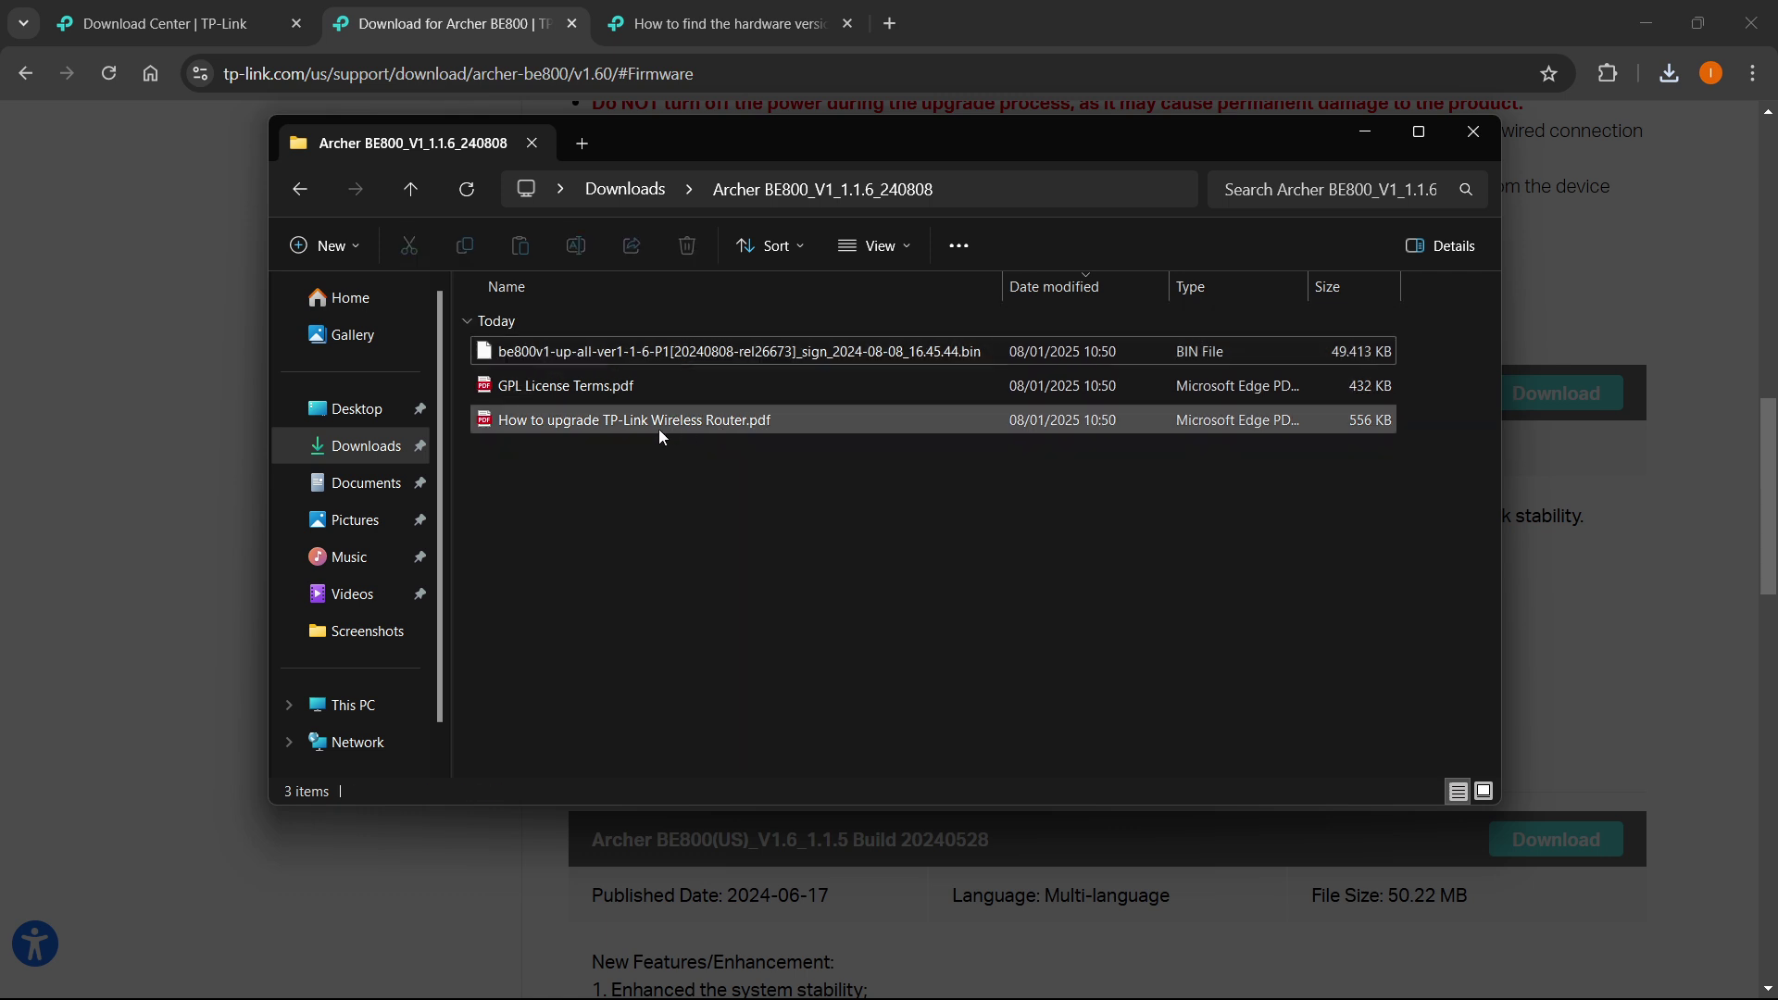
Step: Open 'How to upgrade TP-Link Wireless Router.pdf' in Google Chrome, set as the default app
double_click(768, 426)
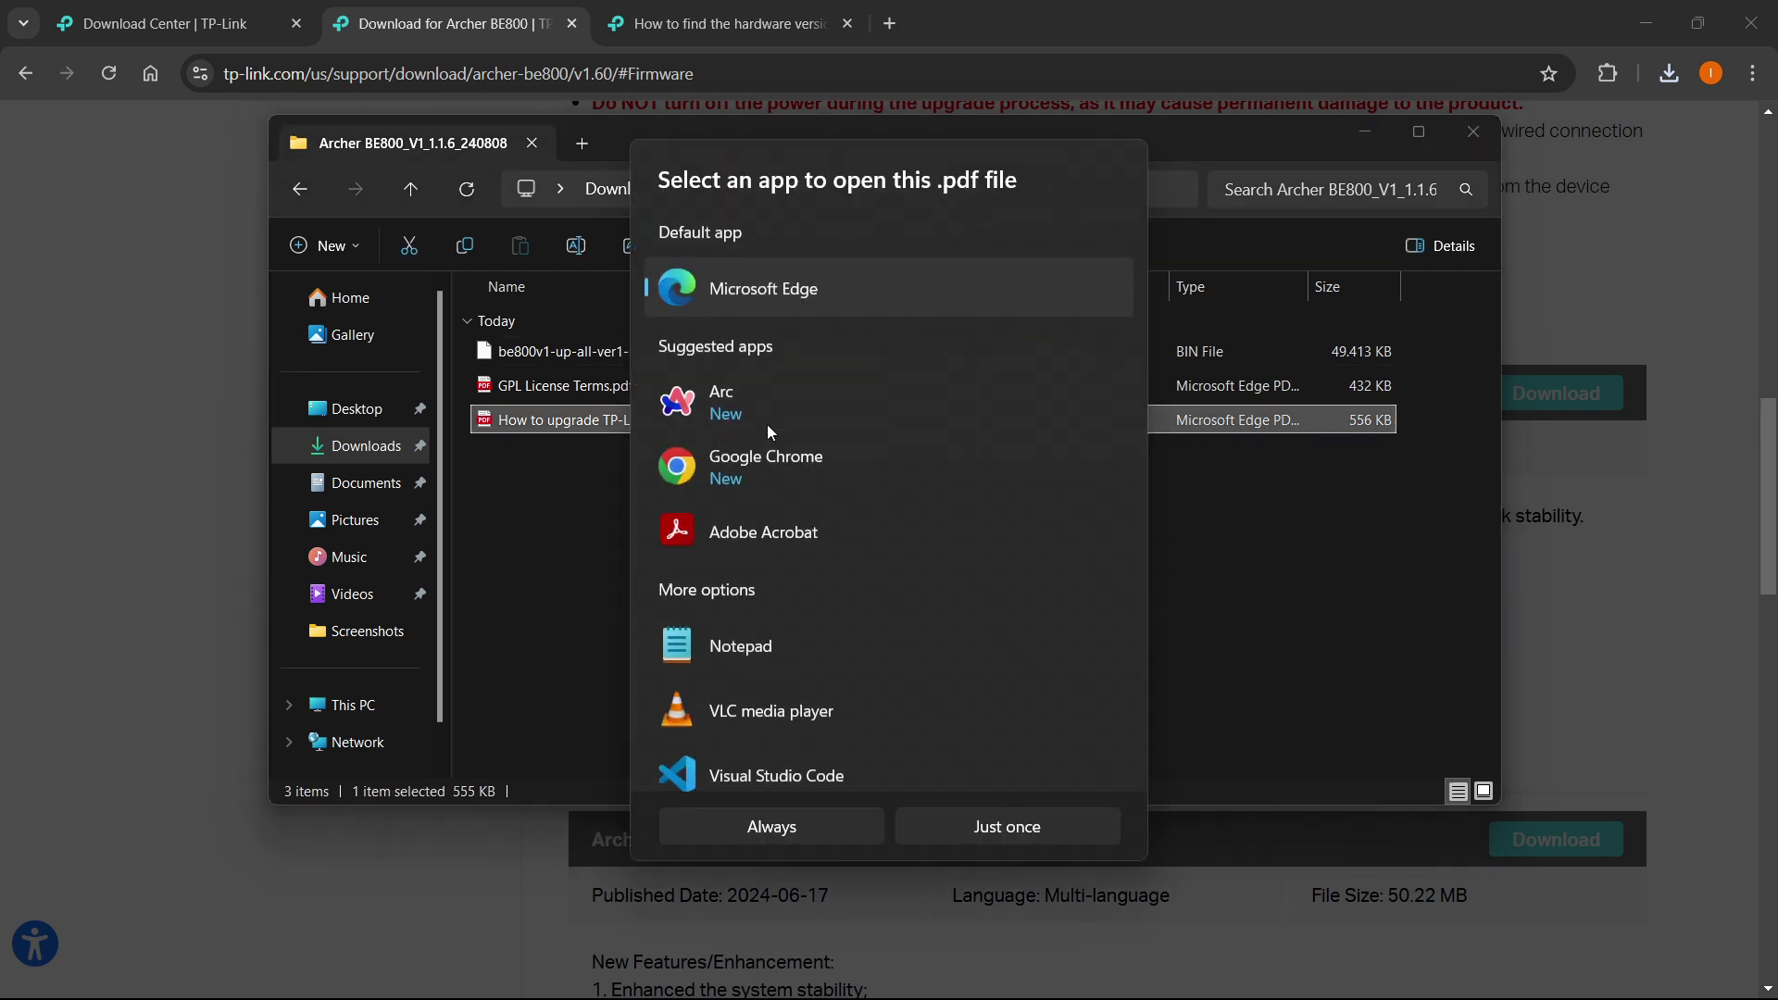
click(784, 458)
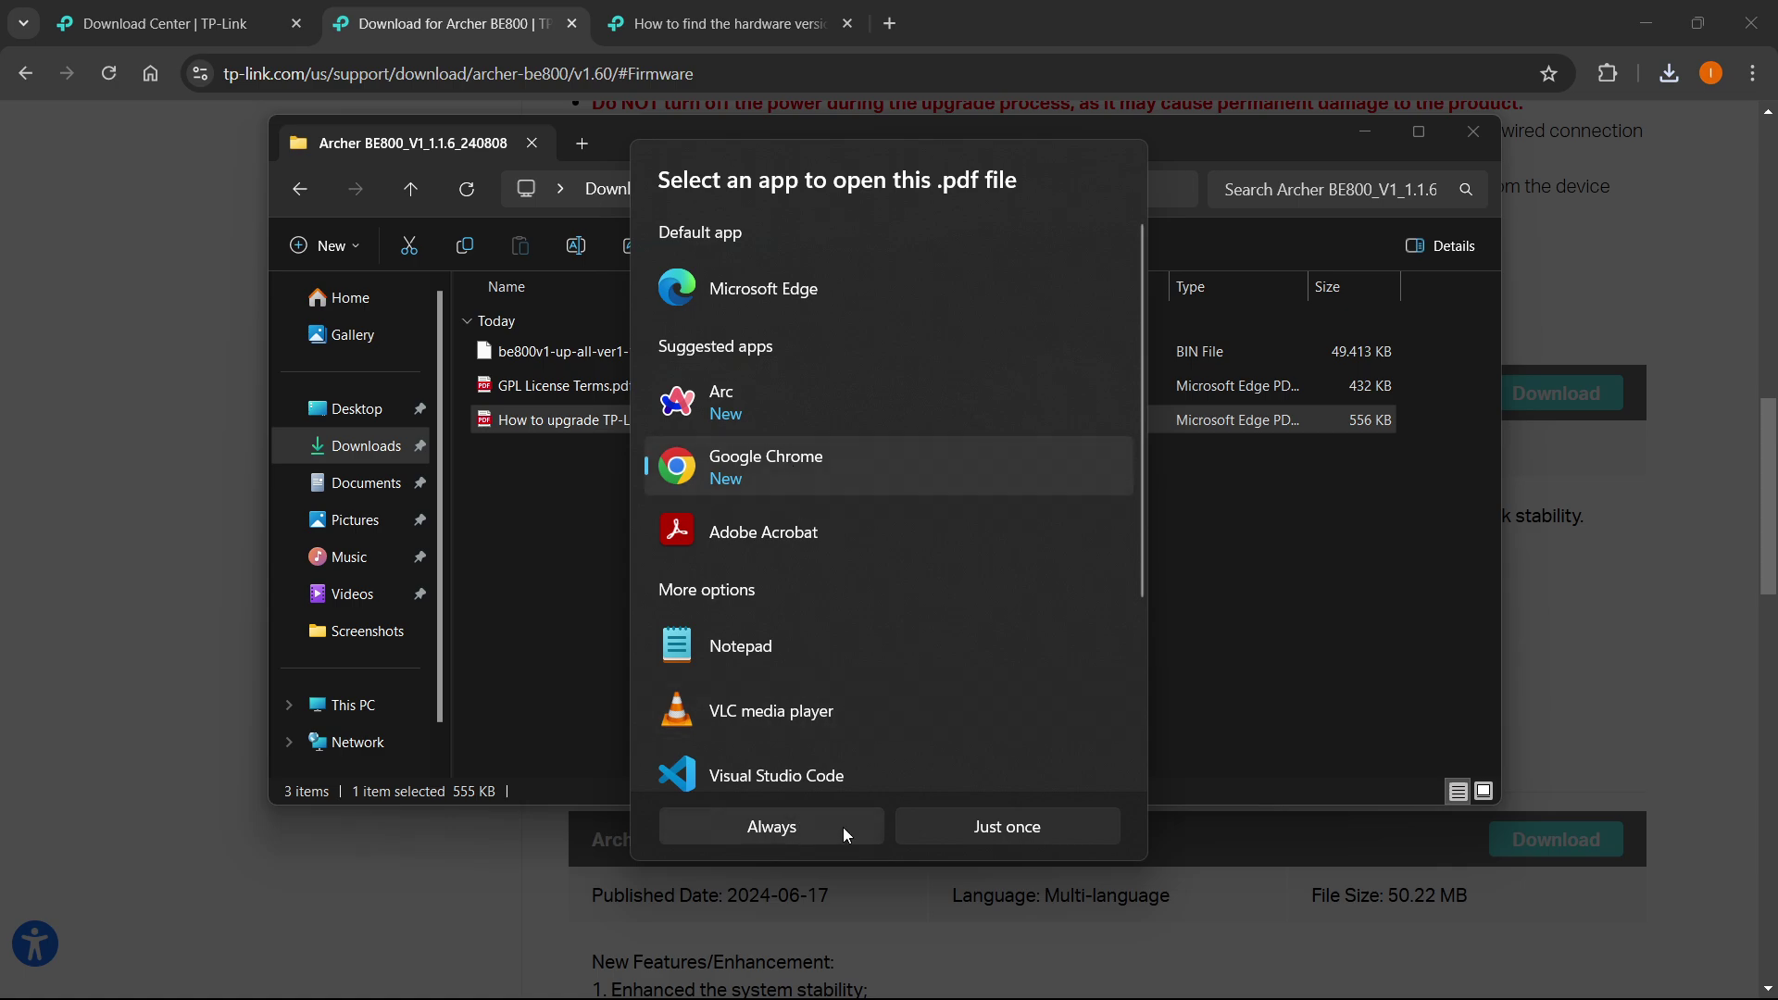
click(994, 824)
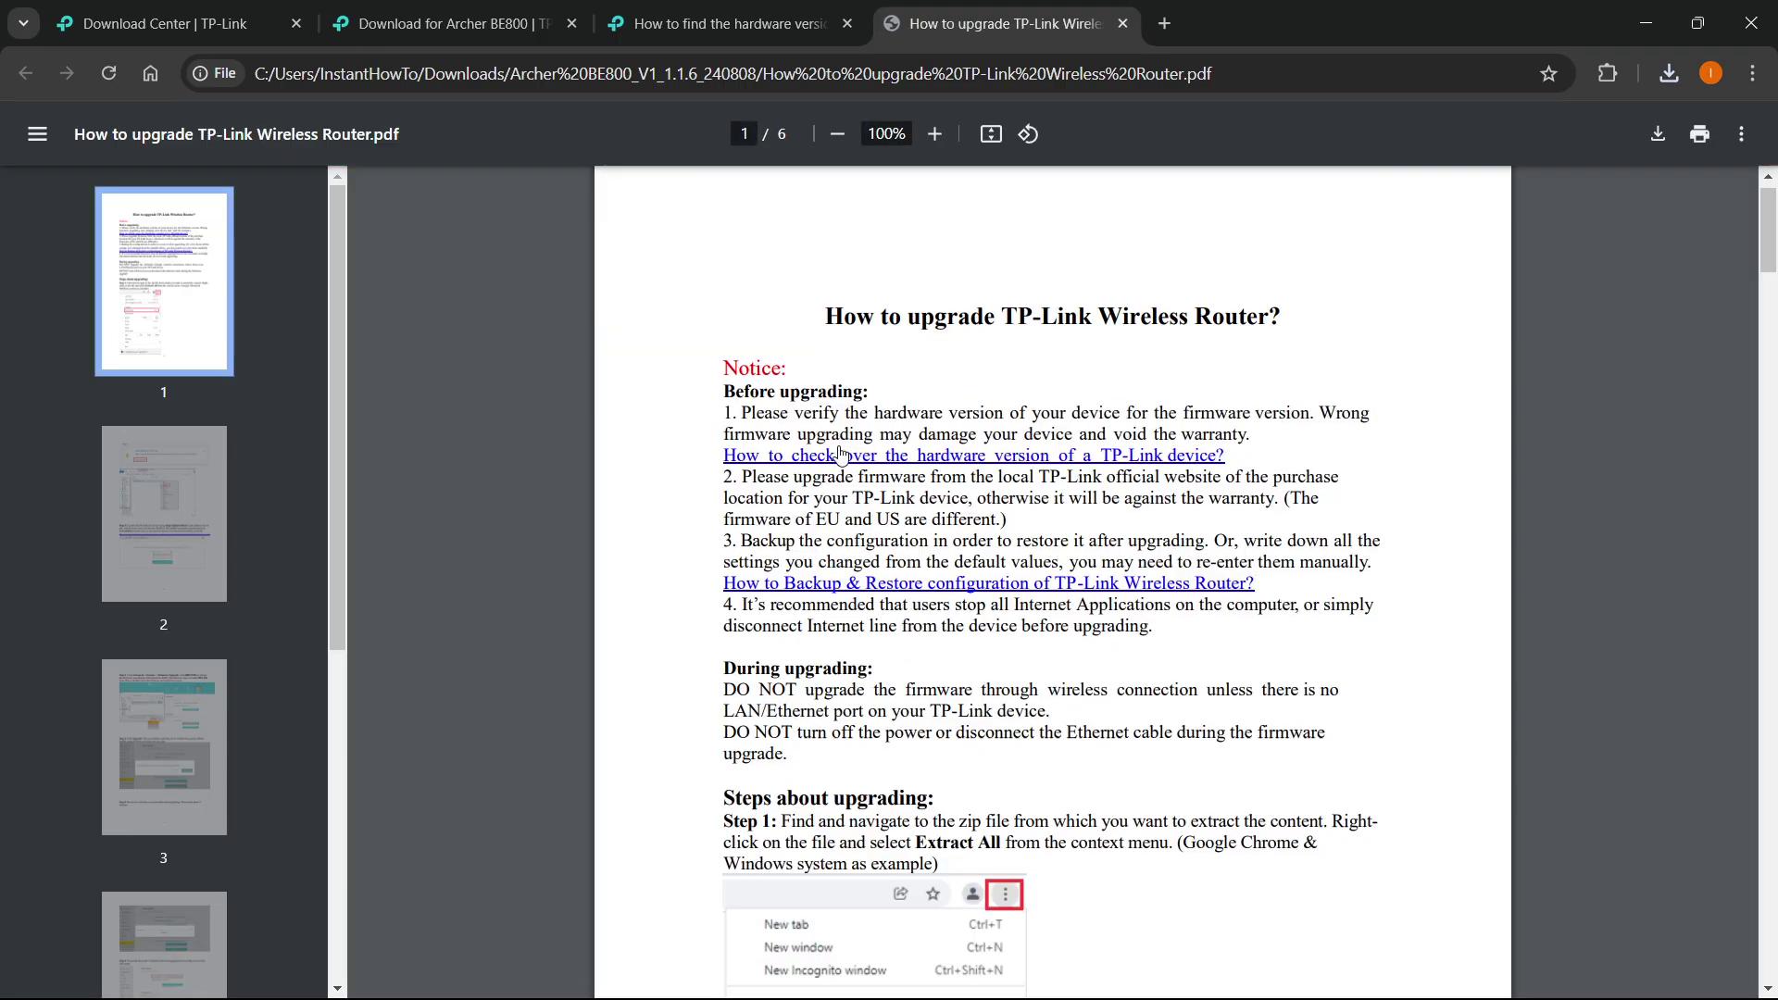
Step: Scroll the upgrade guide down to Step 2 about logging into tplinkwifi.net
scroll(821, 427, down, 3)
scroll(893, 526, down, 3)
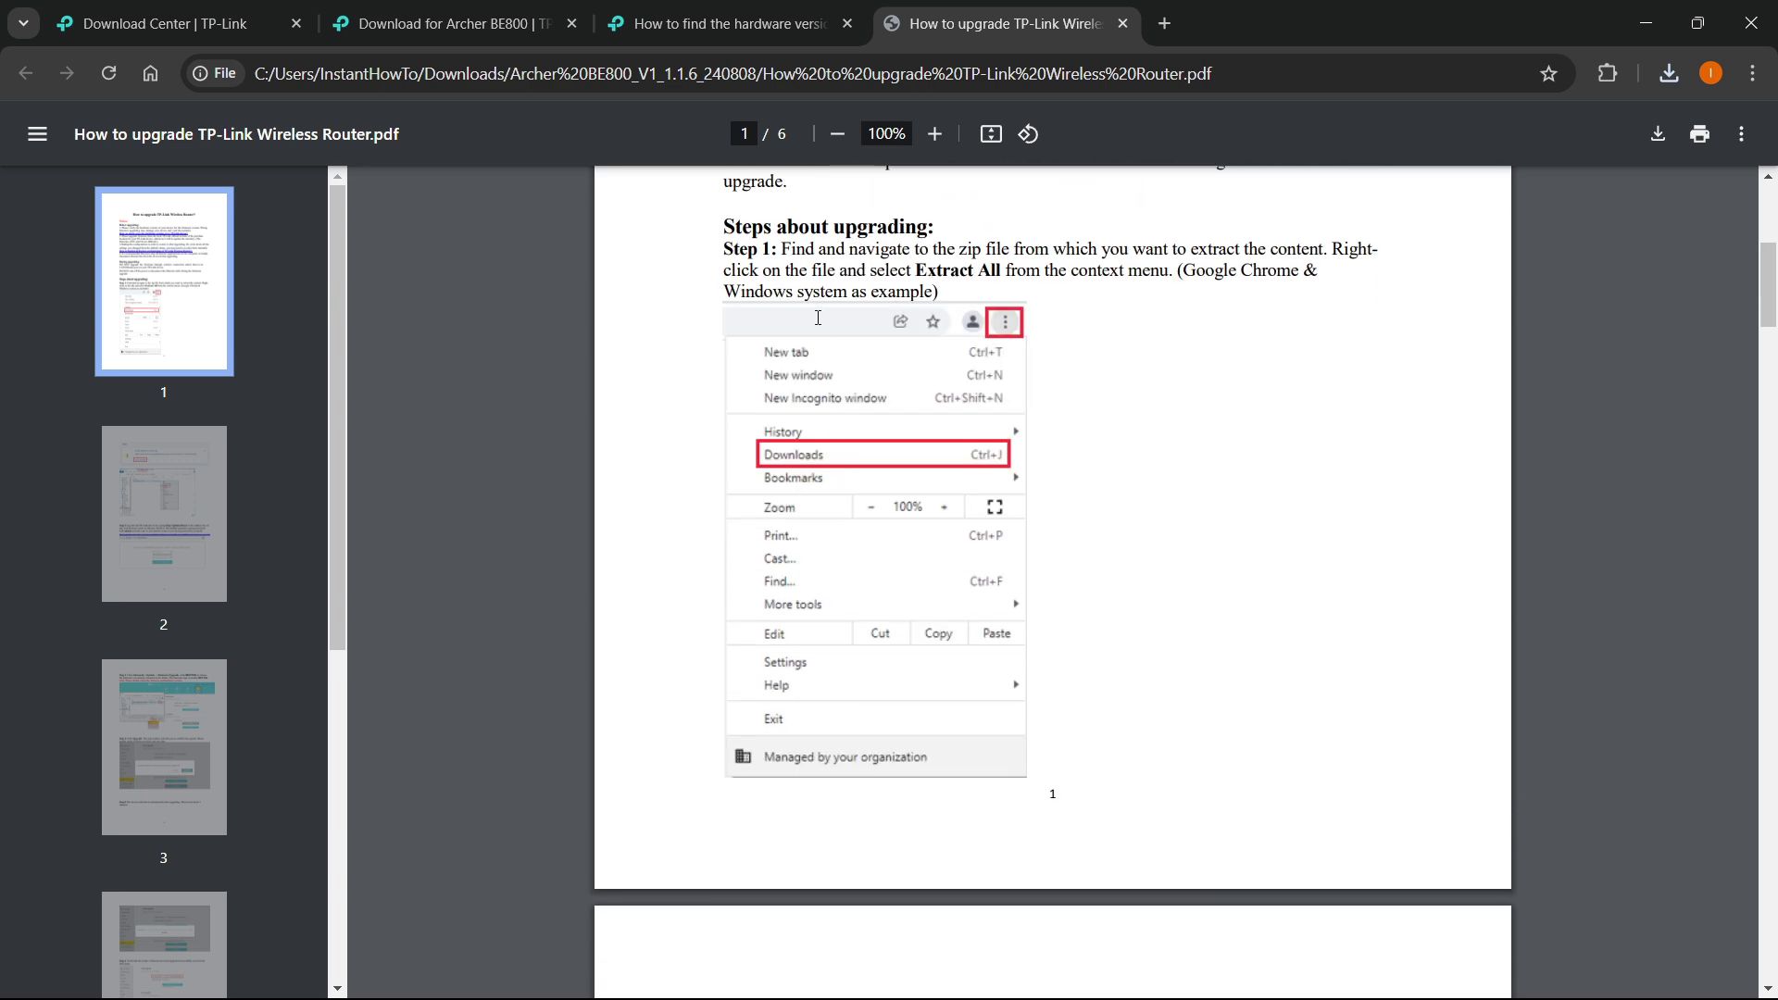
scroll(807, 372, up, 2)
scroll(807, 373, down, 3)
scroll(808, 372, down, 10)
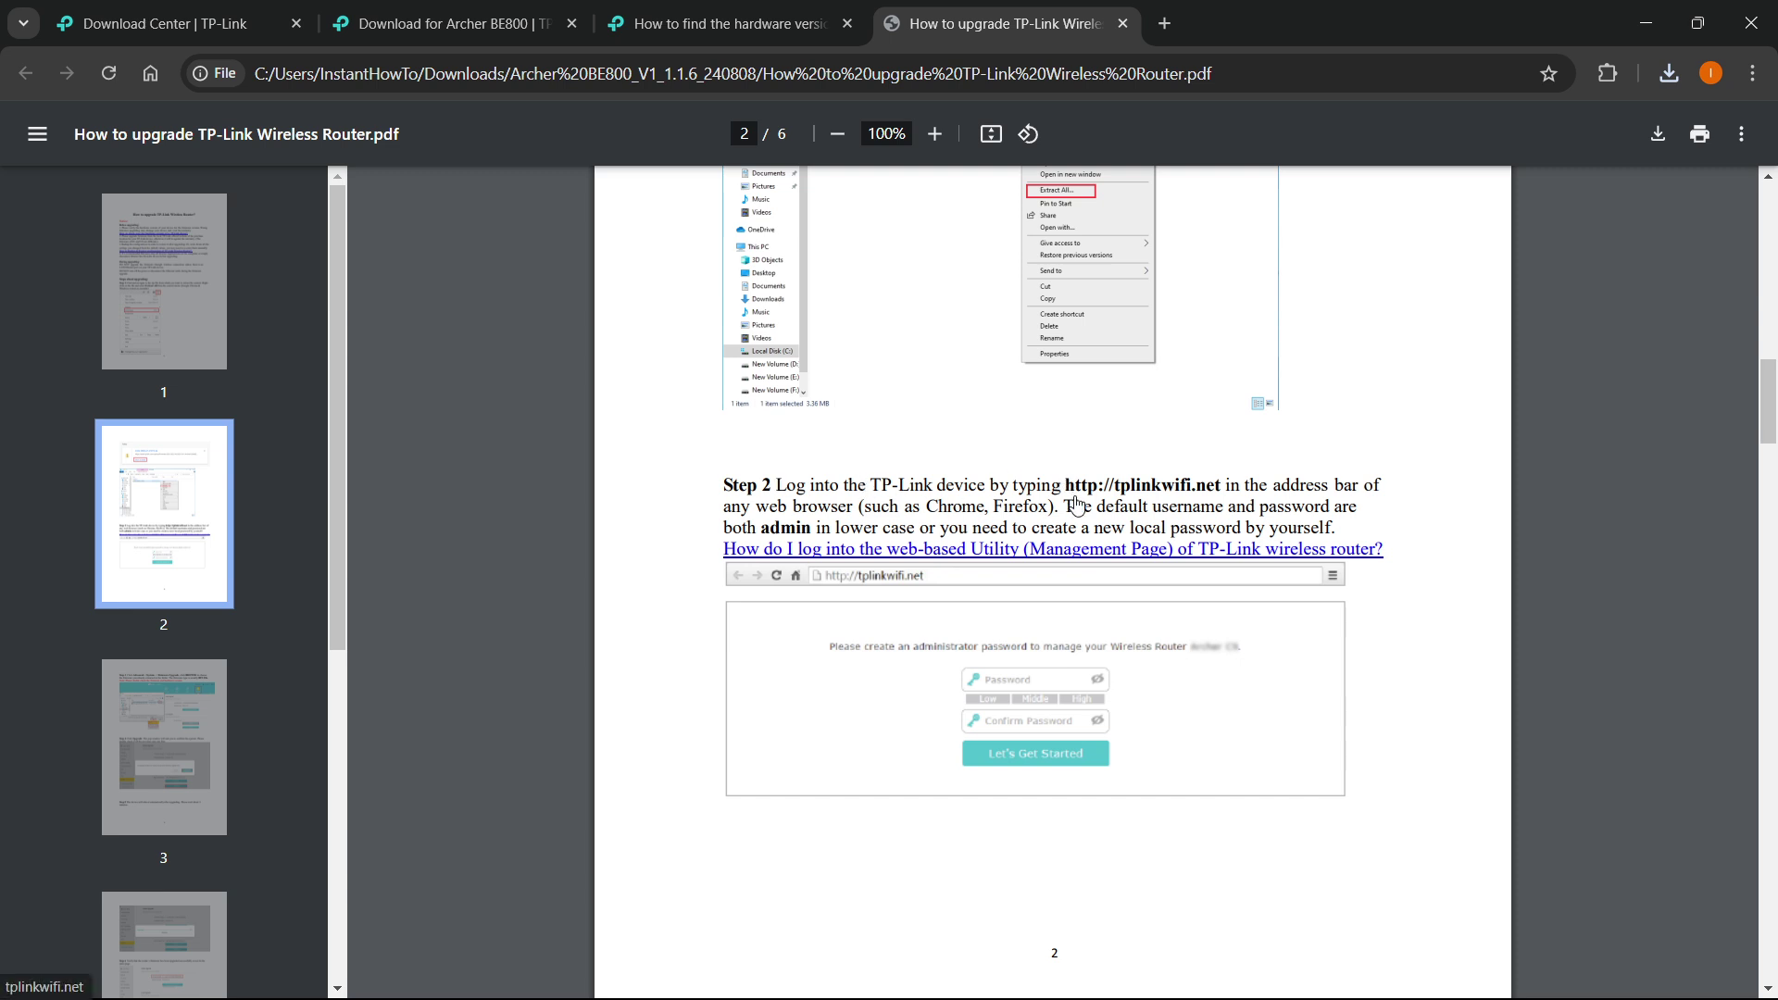
click(1134, 491)
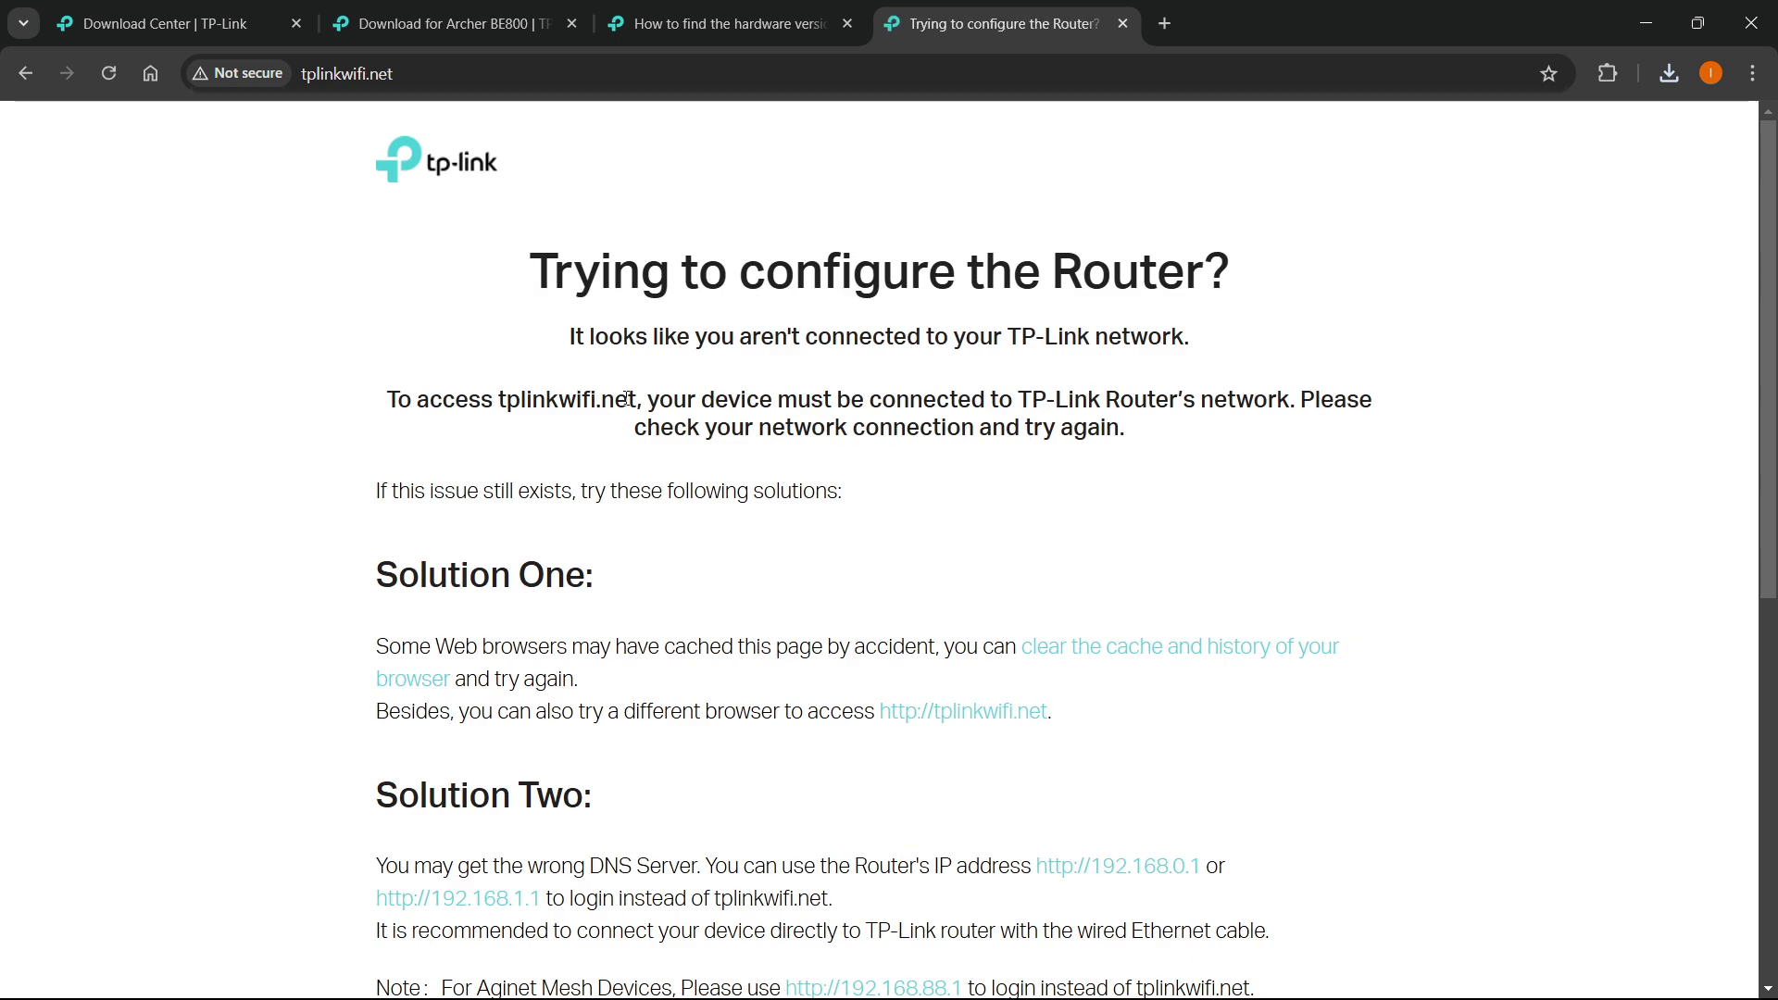
scroll(719, 349, down, 8)
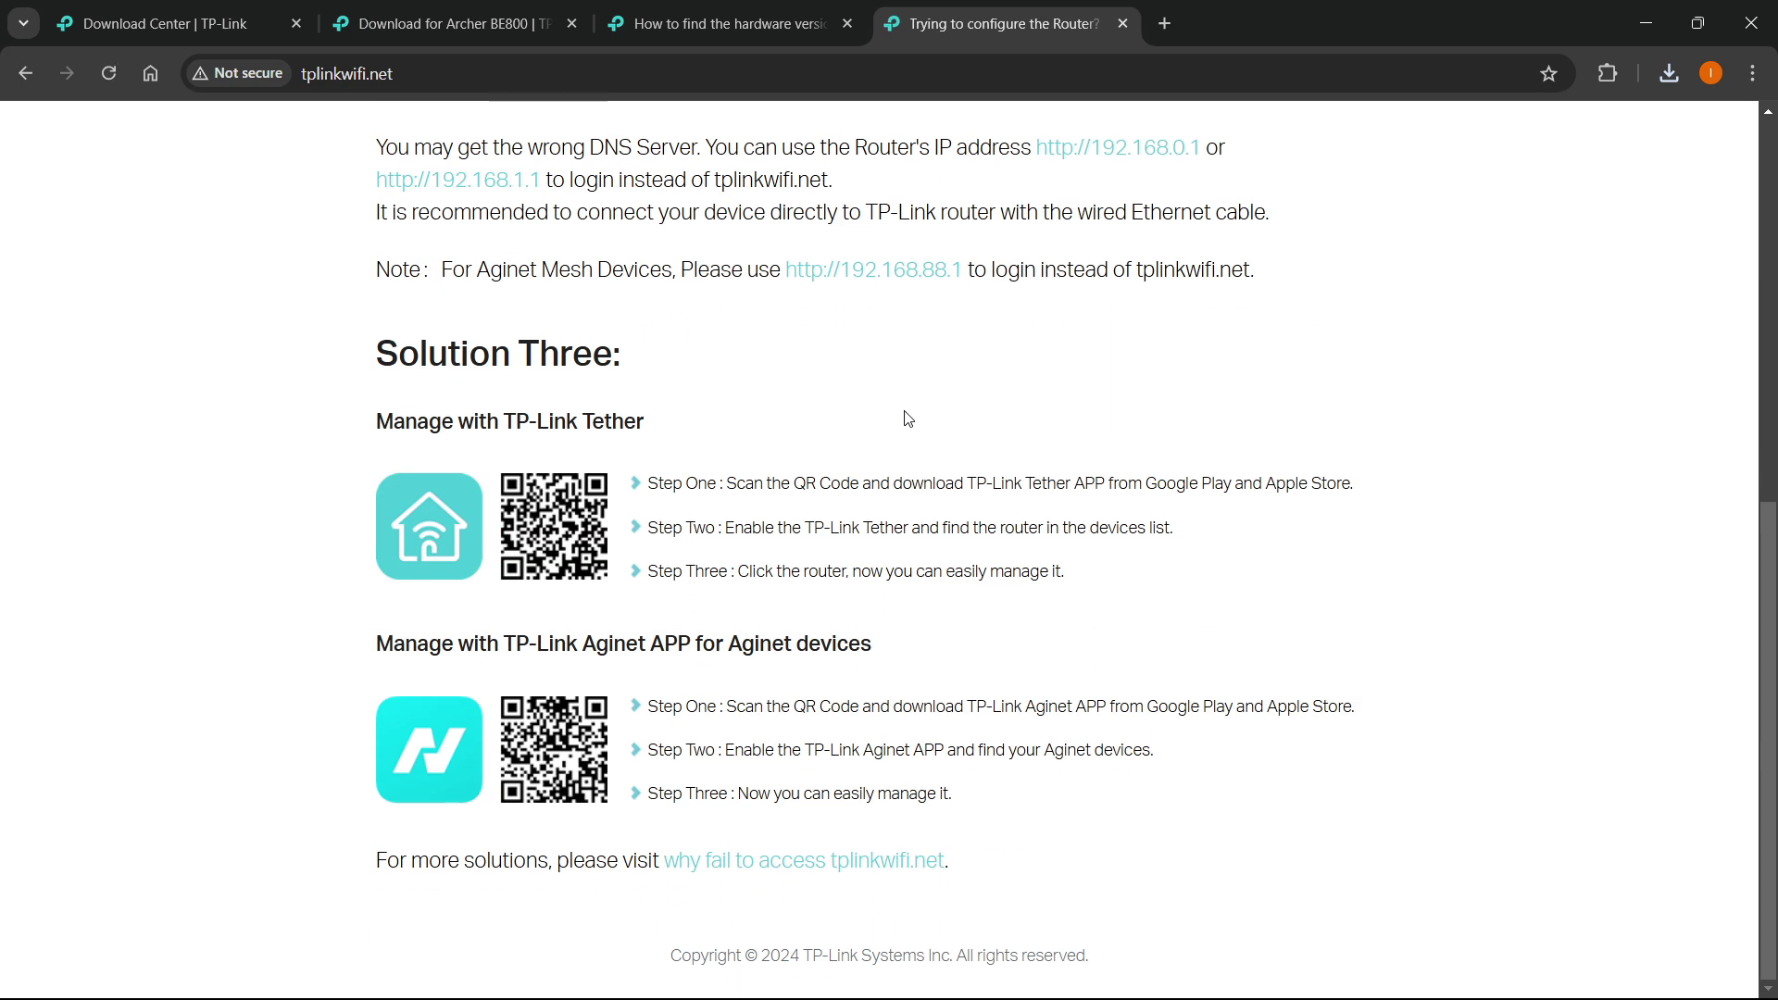
scroll(766, 429, up, 8)
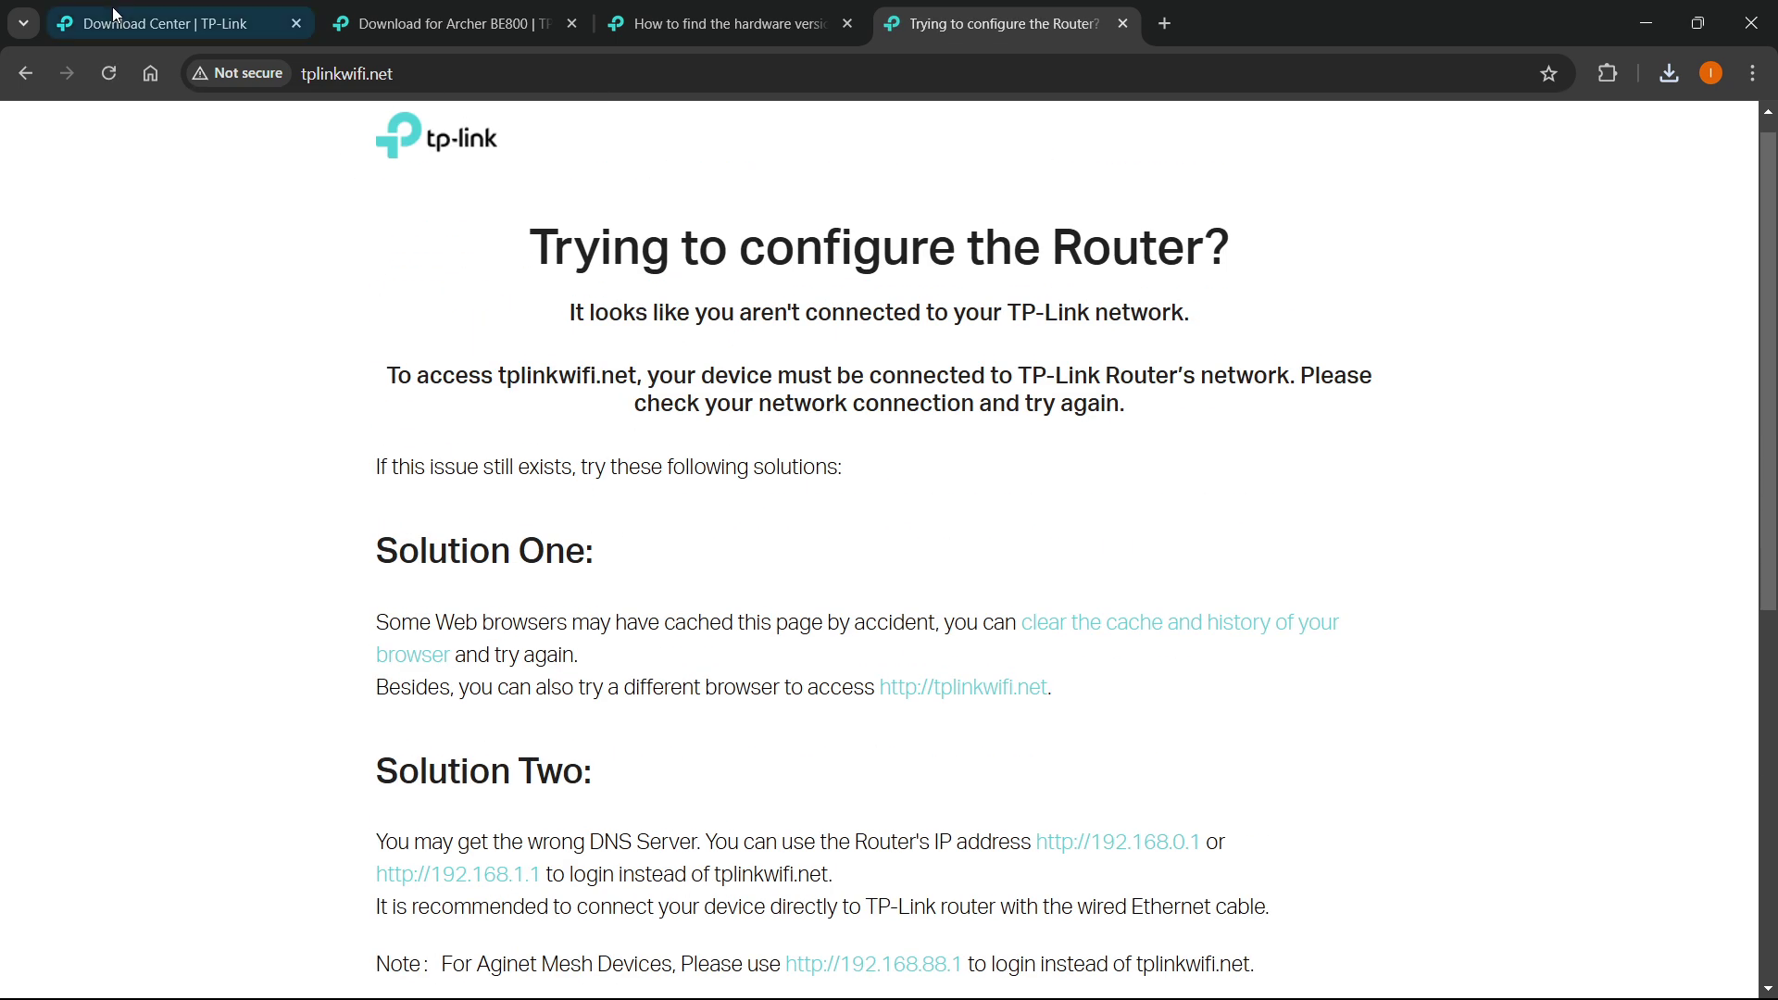
scroll(702, 369, down, 5)
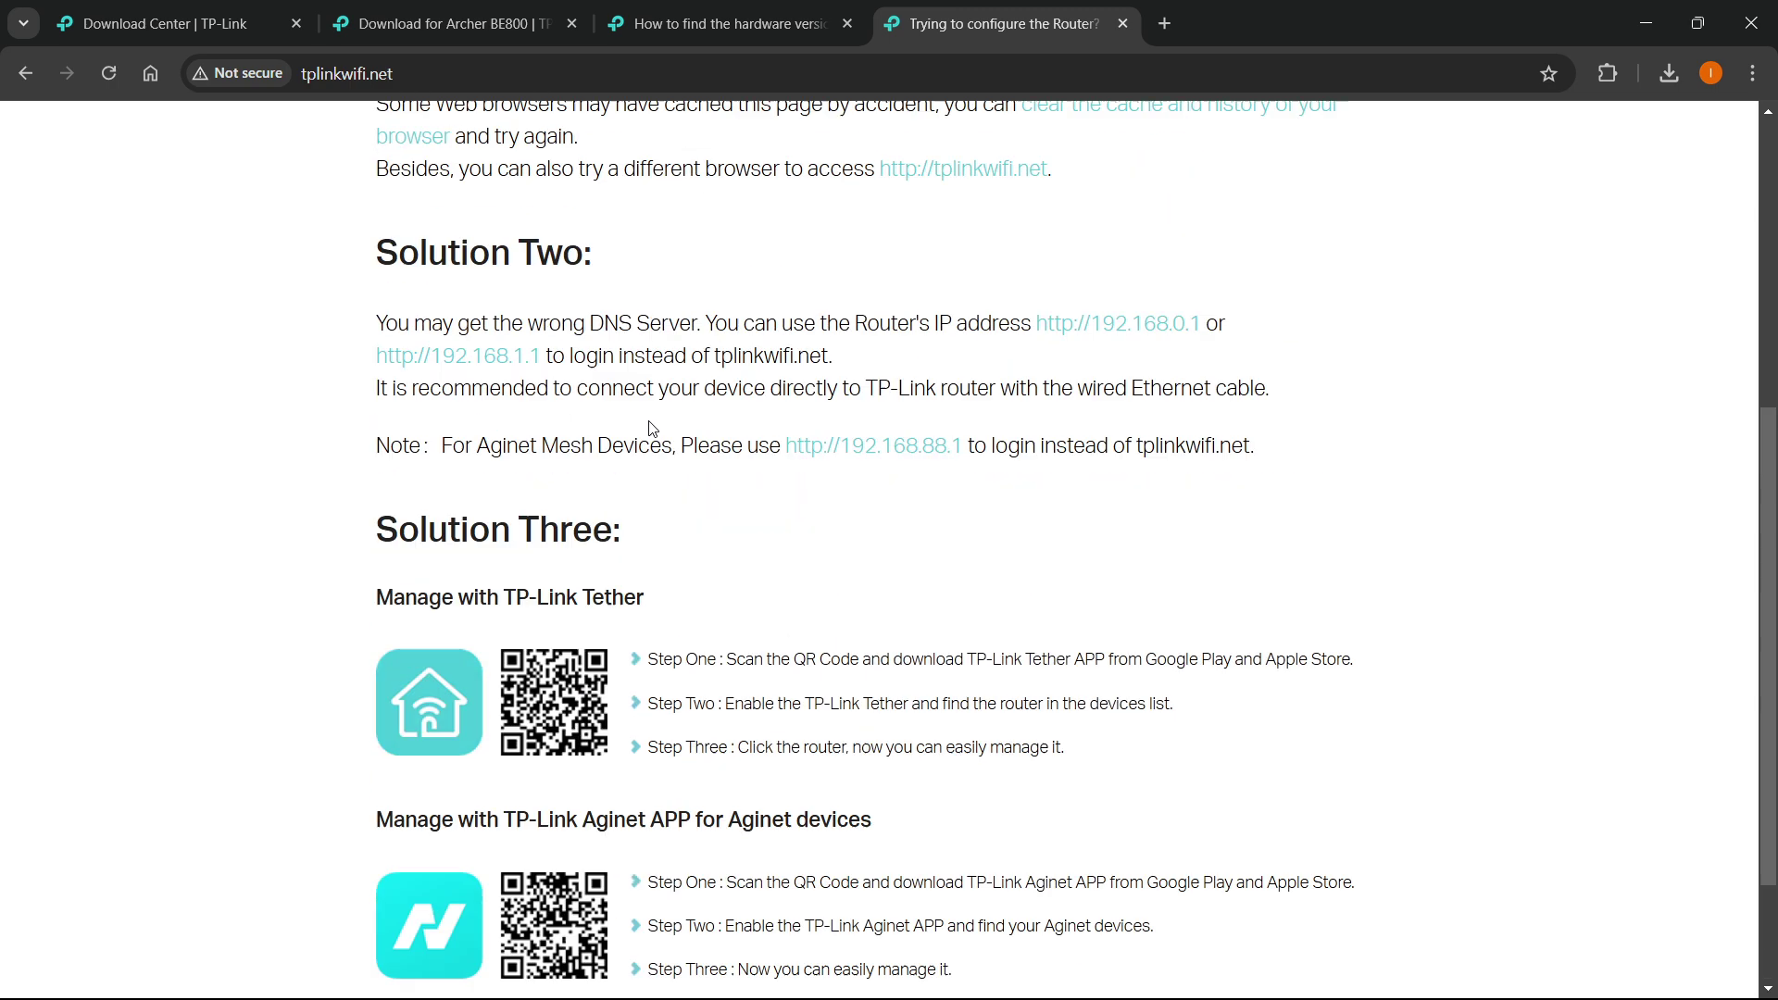
scroll(702, 368, up, 5)
click(37, 76)
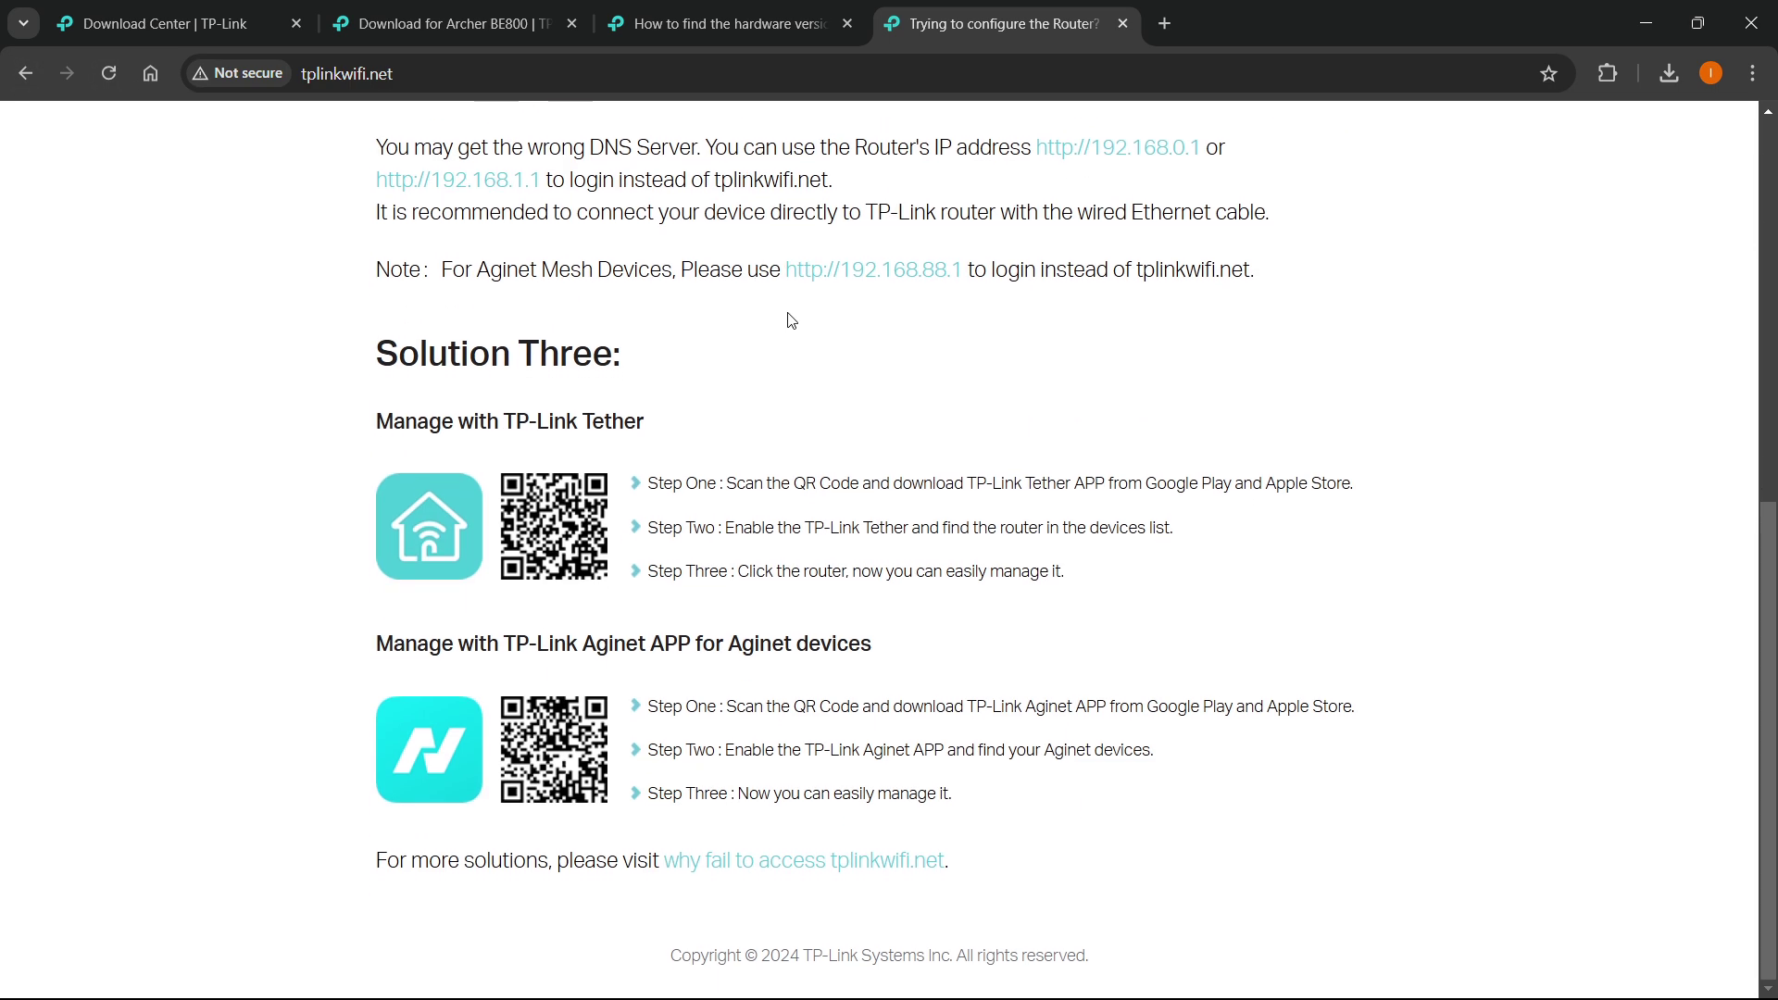
Step: Back in the upgrade guide PDF, scroll to Step 3 and hide the page thumbnails
click(25, 74)
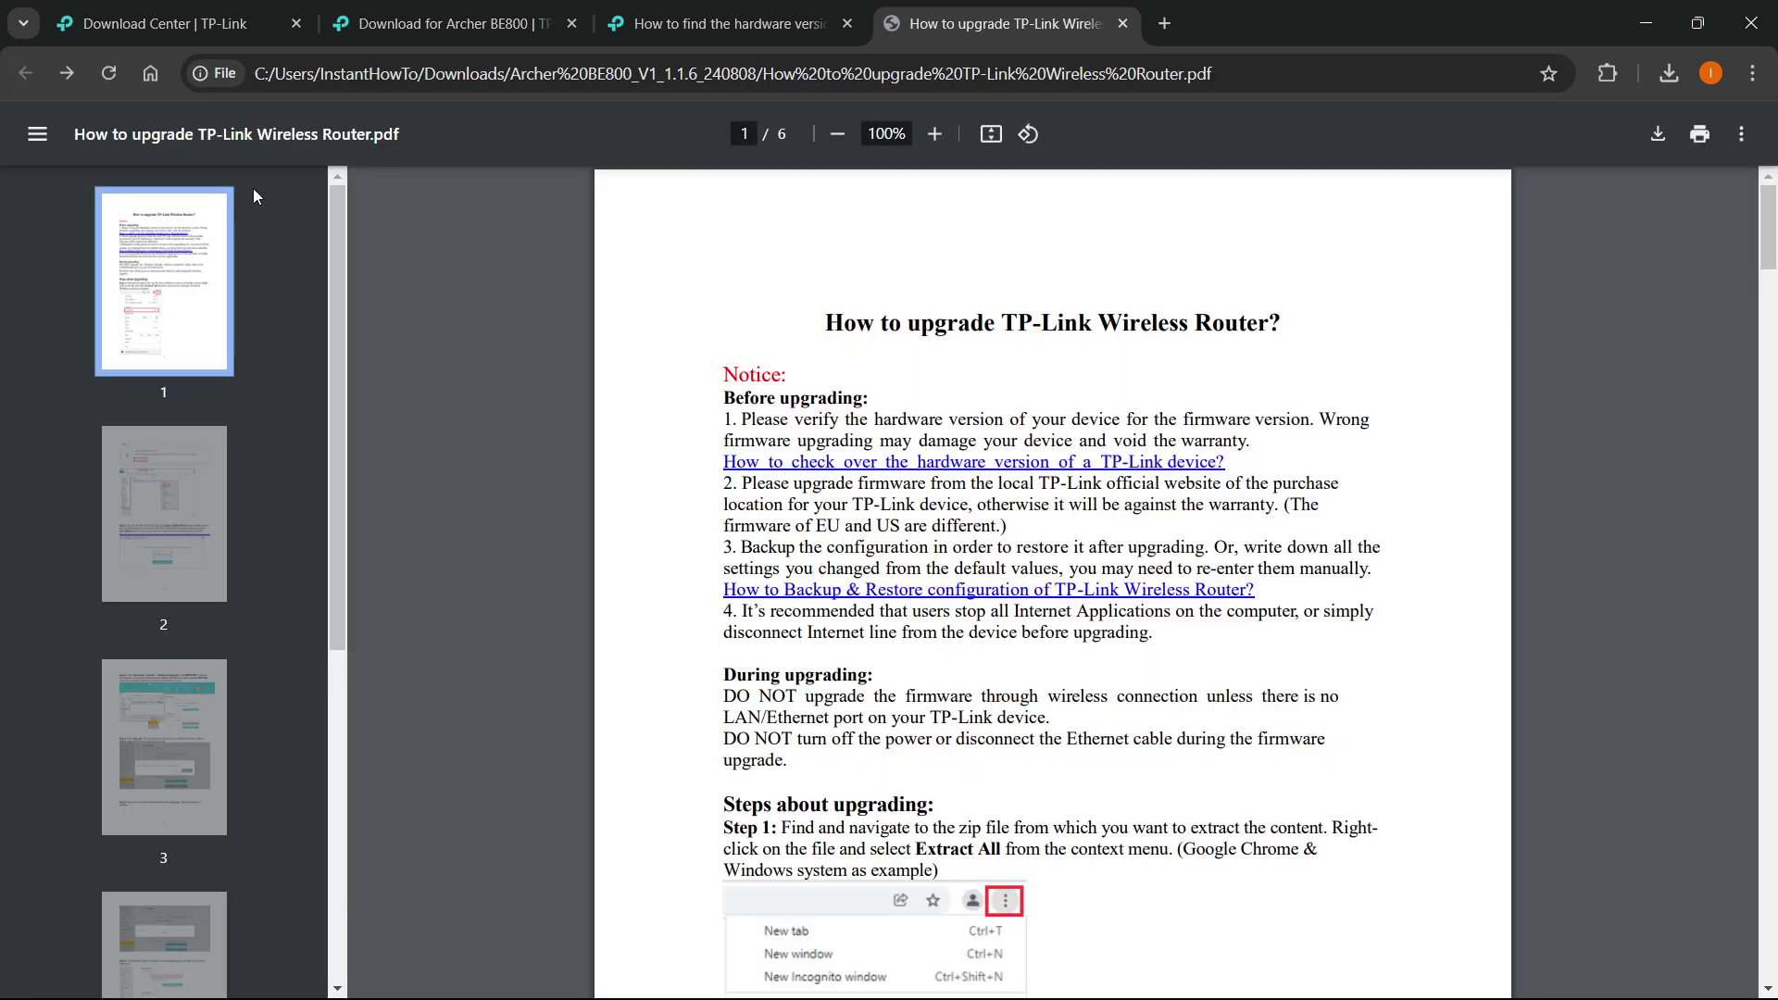
scroll(1167, 462, down, 10)
scroll(1135, 461, down, 7)
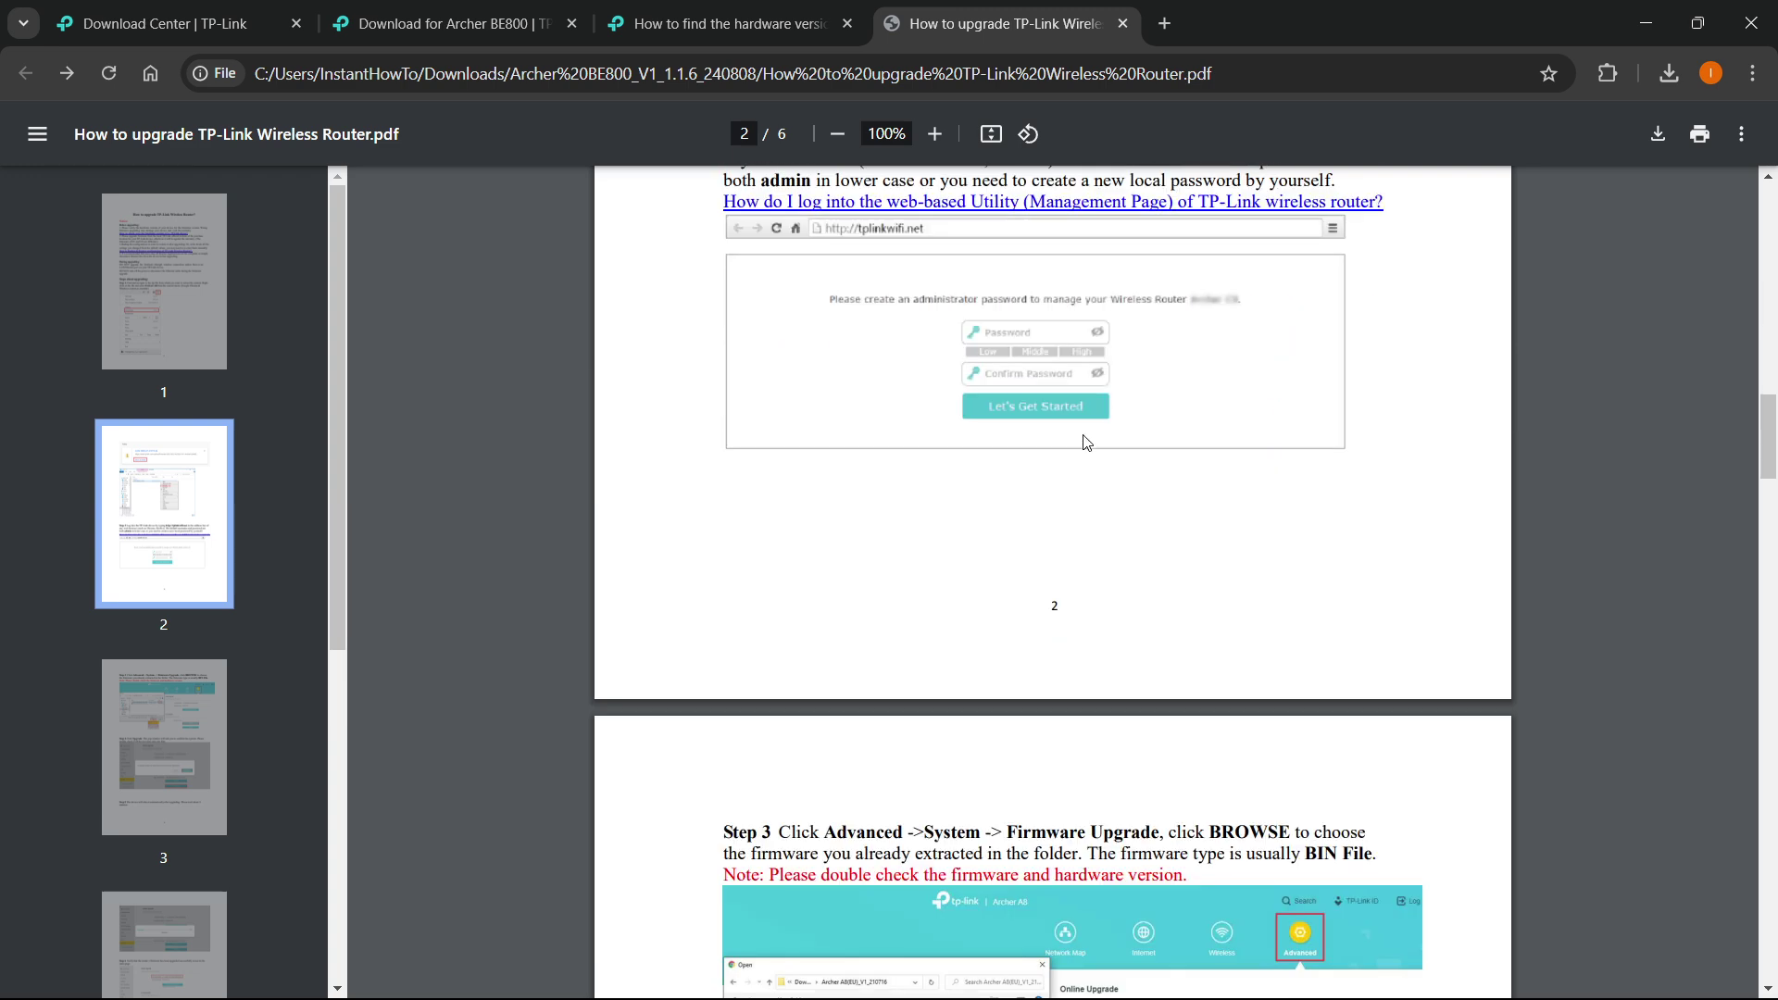
scroll(1043, 432, up, 1)
scroll(1044, 432, down, 4)
scroll(1001, 428, down, 2)
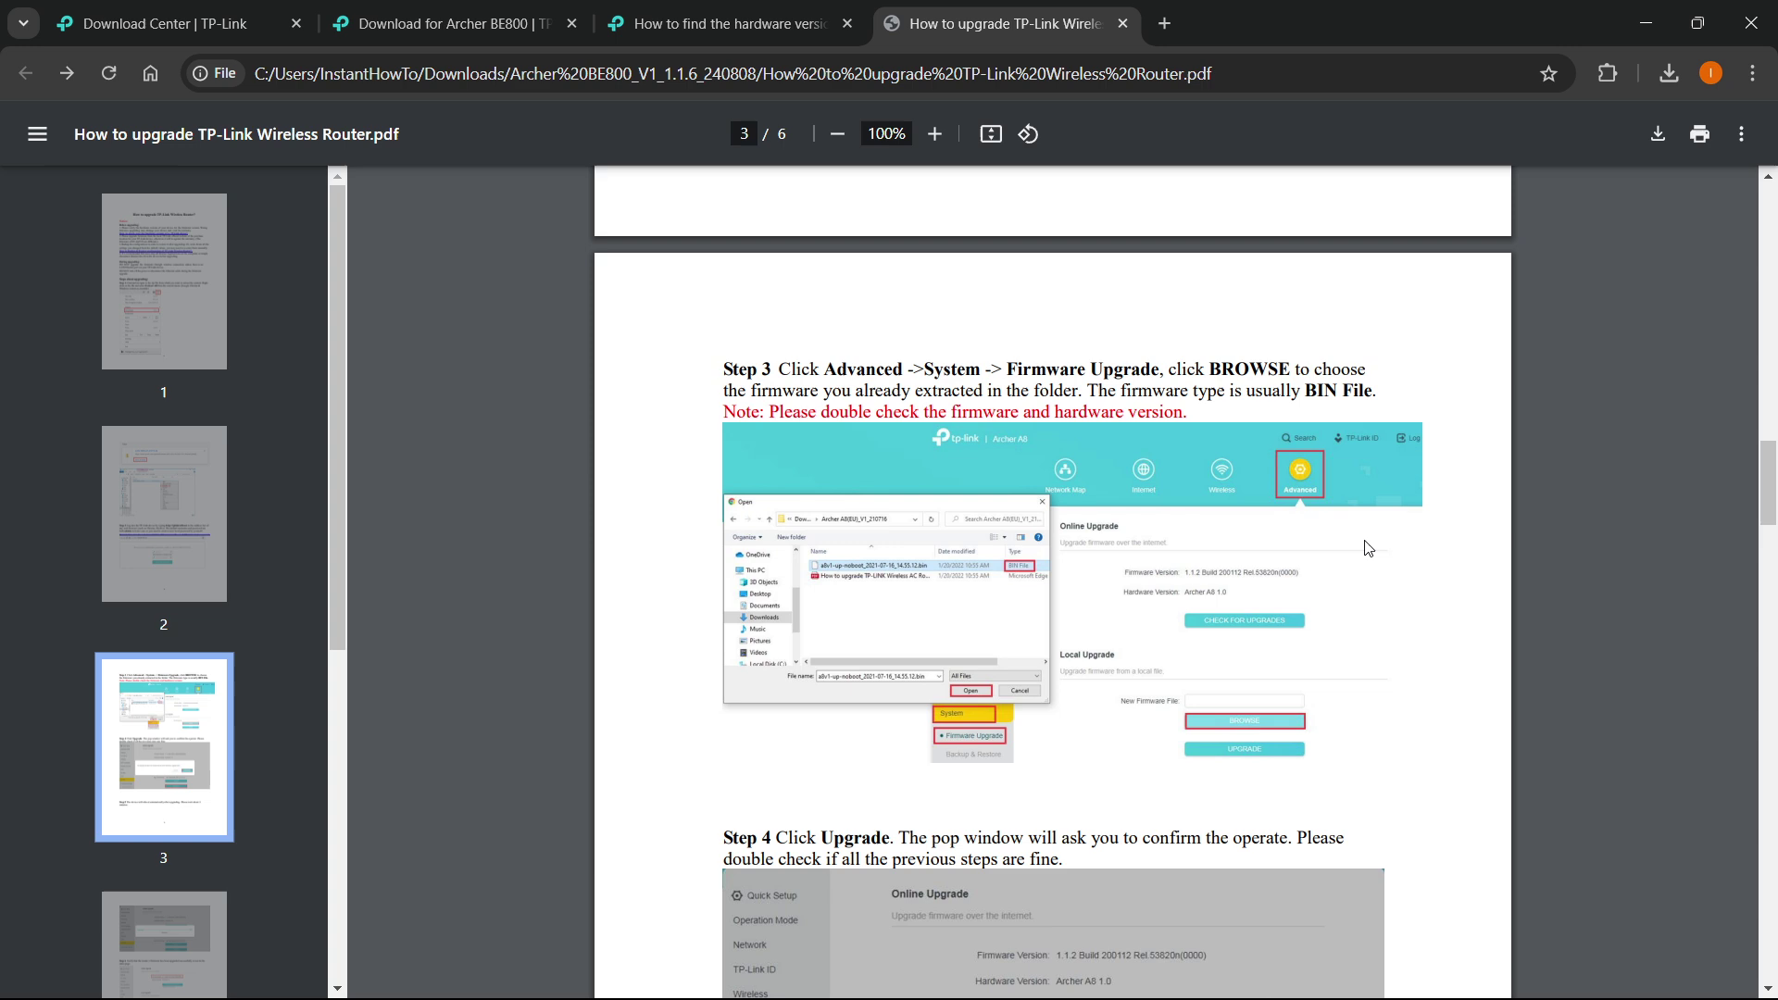
scroll(1277, 505, up, 2)
click(37, 133)
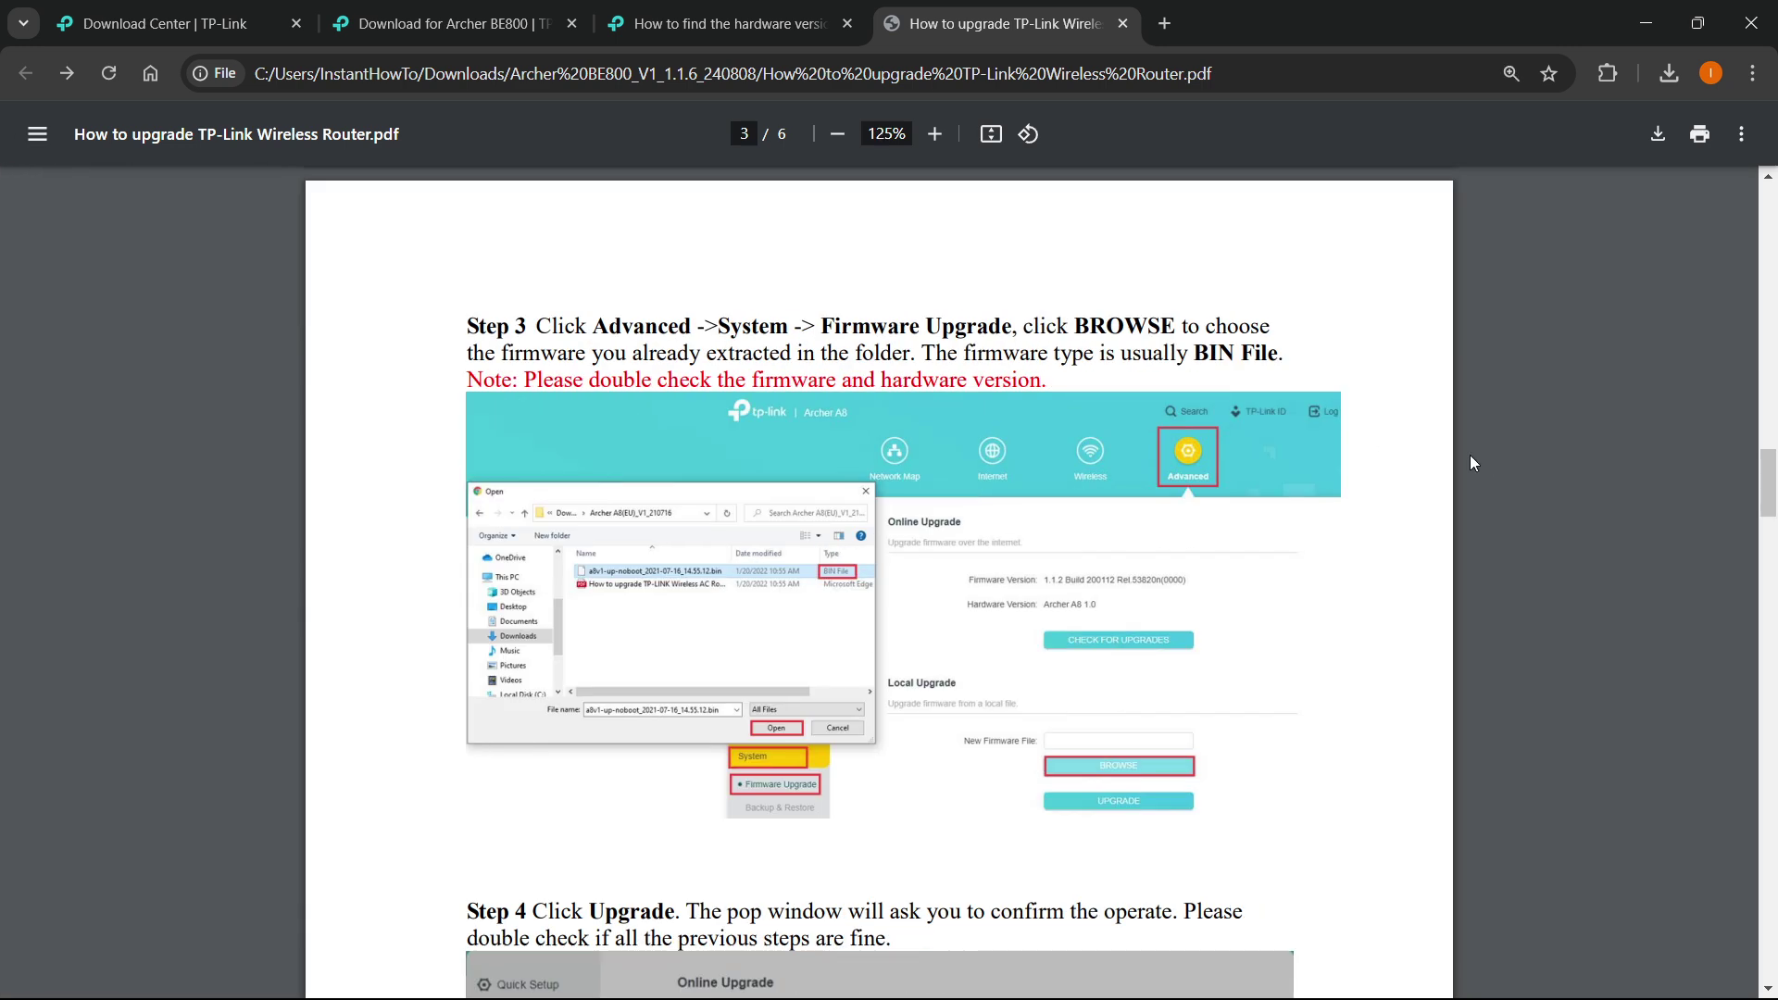
scroll(1247, 426, up, 3)
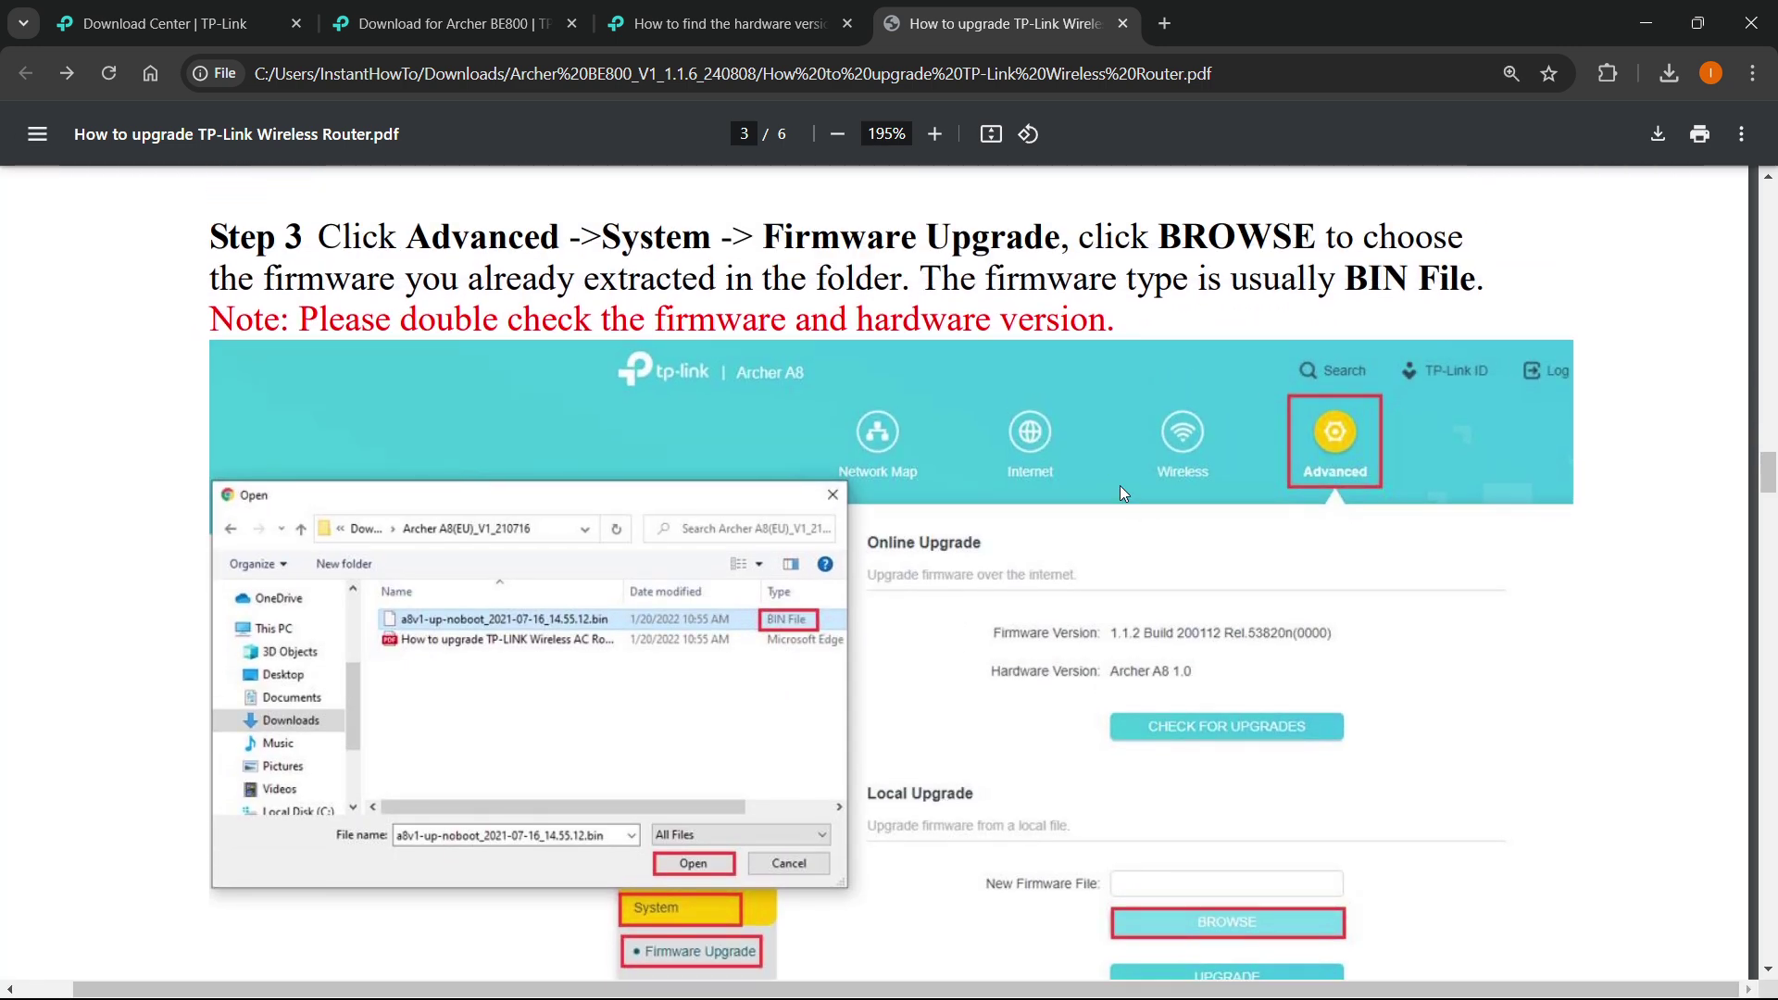
scroll(1115, 482, down, 2)
scroll(968, 451, down, 1)
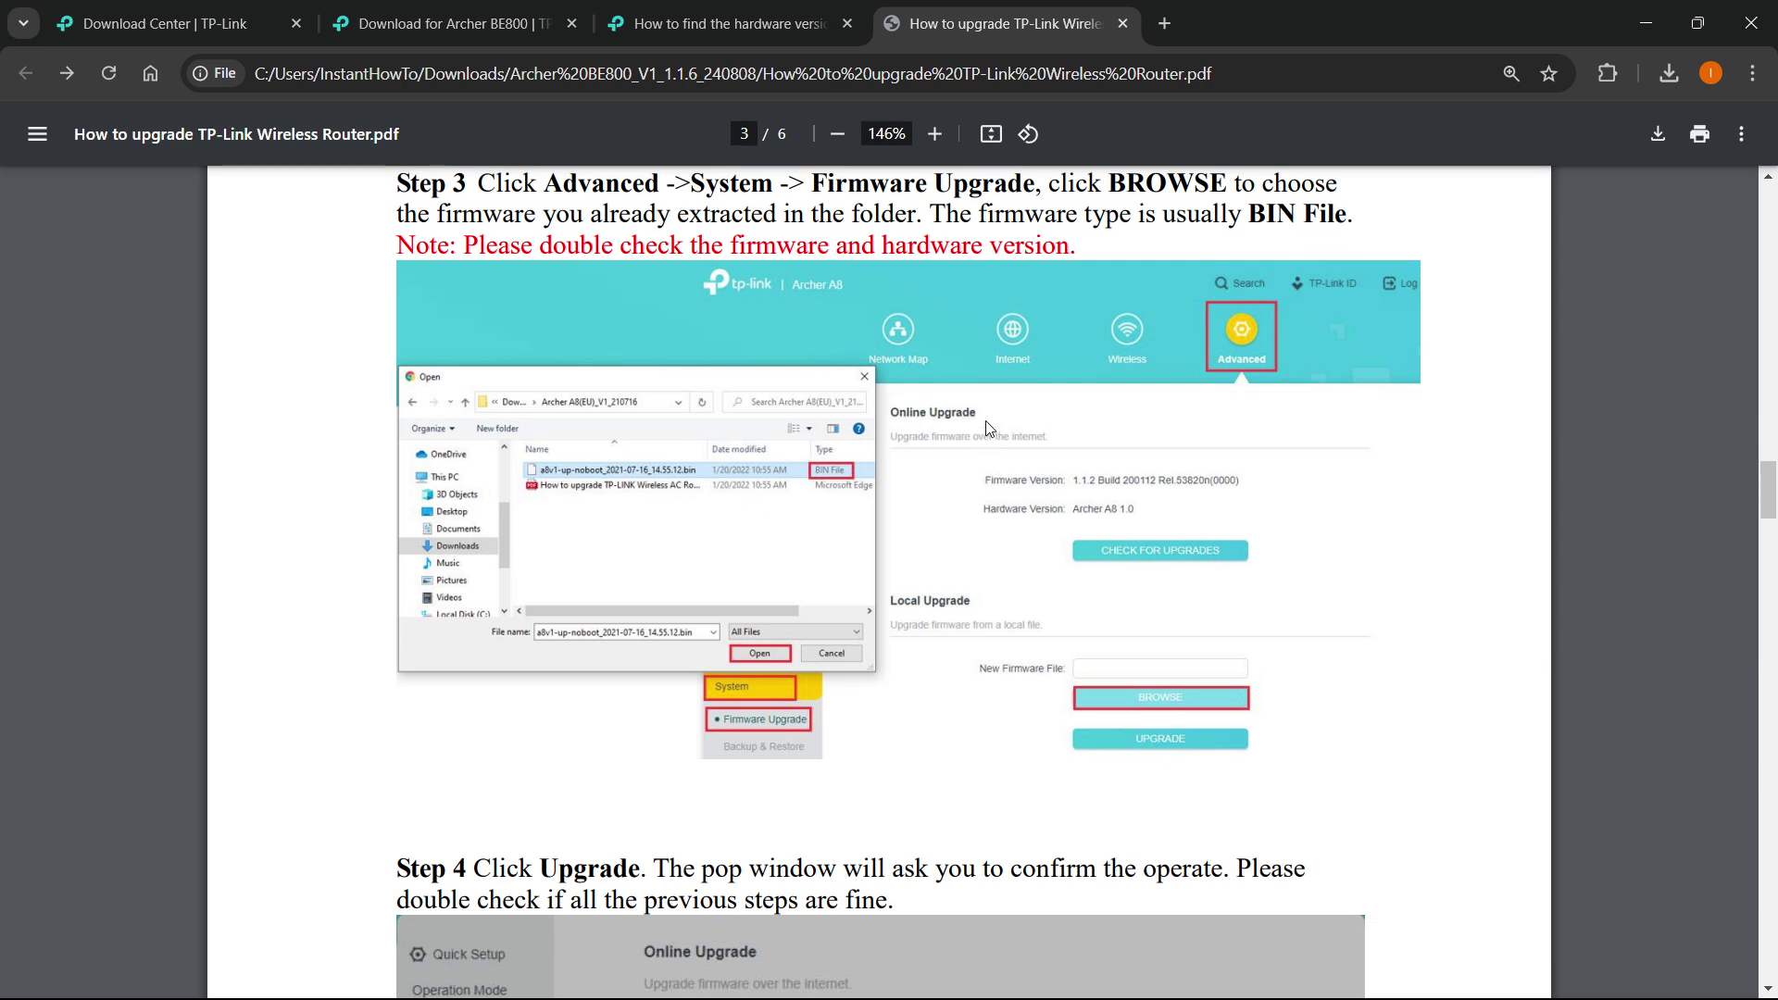
scroll(964, 359, up, 1)
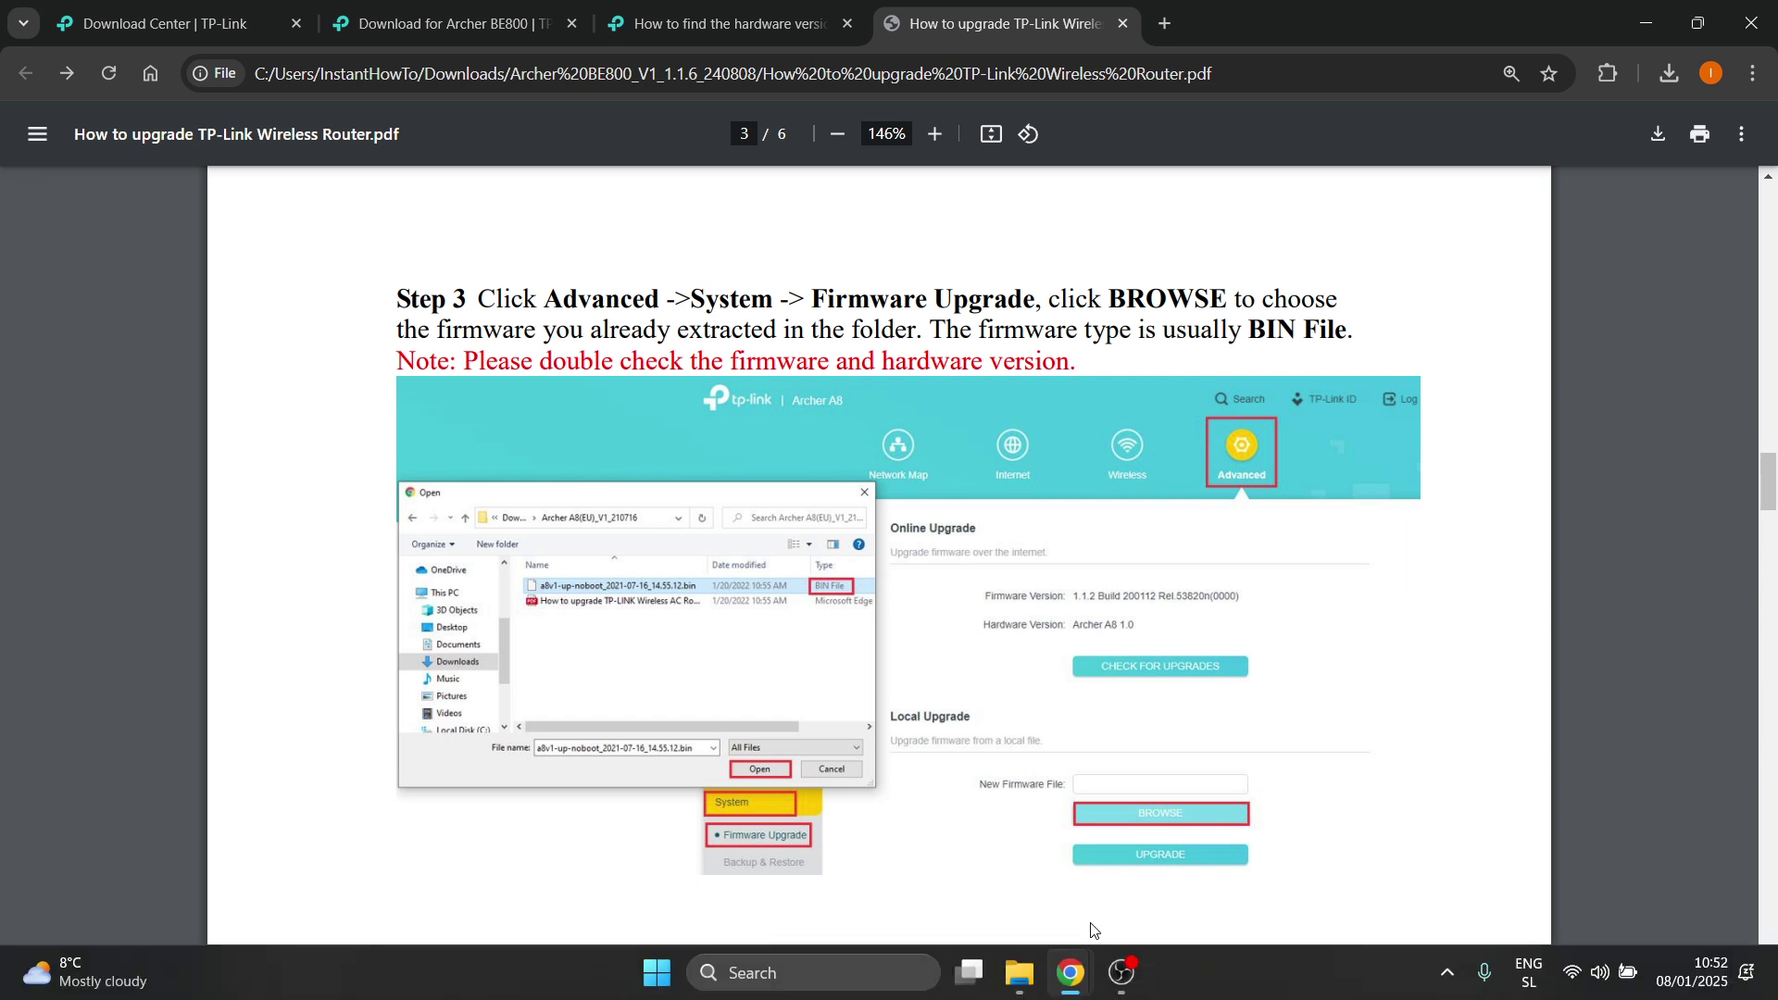
Step: Show the BIN firmware file in the extracted folder, then minimize the folder window
click(1019, 990)
click(772, 361)
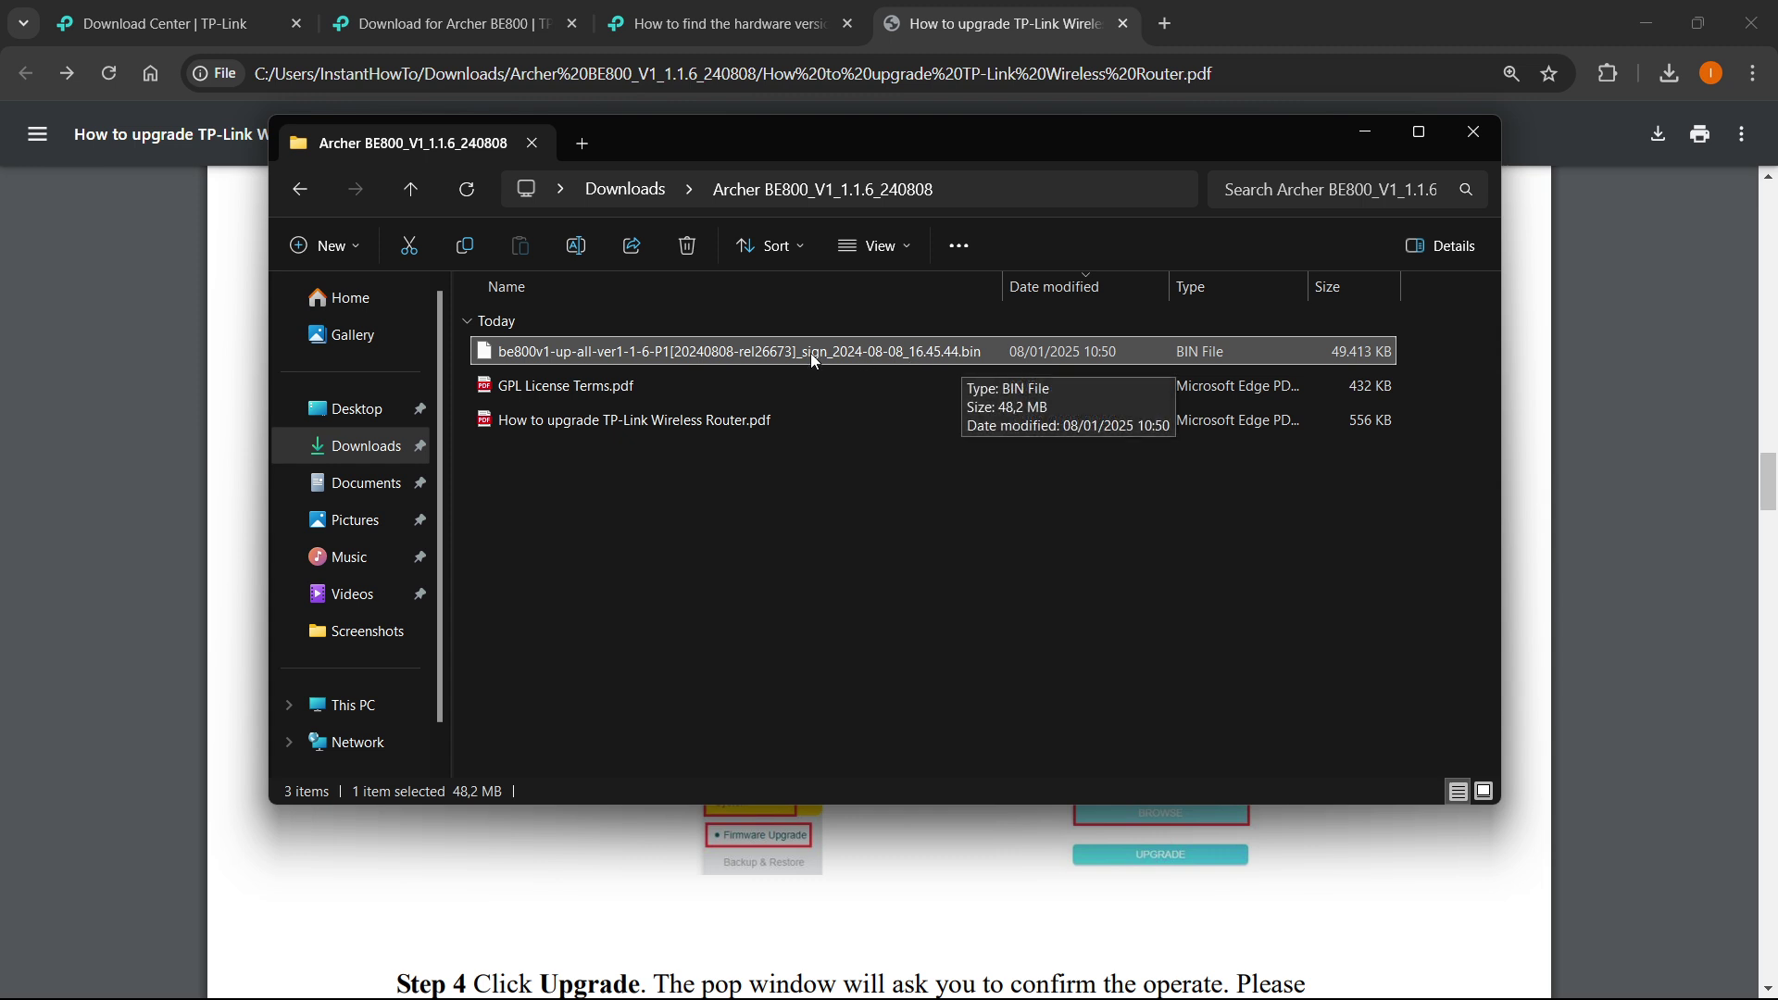
click(672, 550)
click(1373, 144)
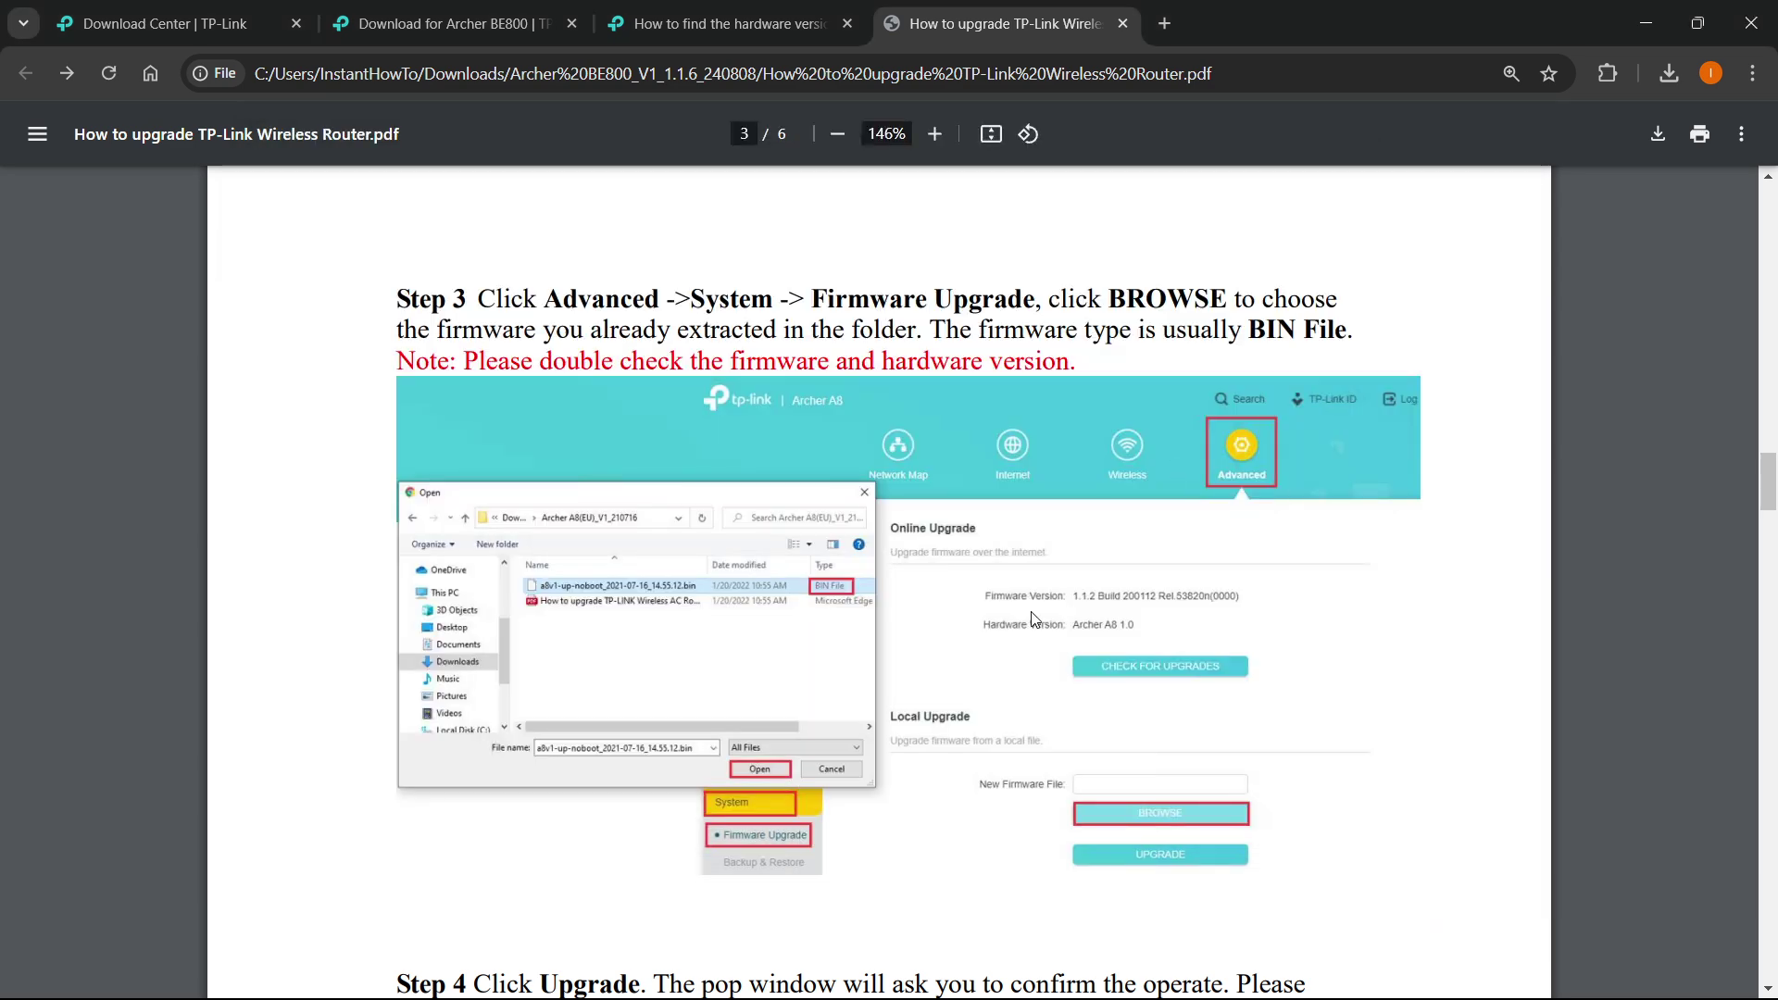
Step: Read through Steps 4–6 and the hardware-version check, then scroll back up to page 1's Notice
scroll(903, 396, down, 7)
scroll(903, 397, down, 5)
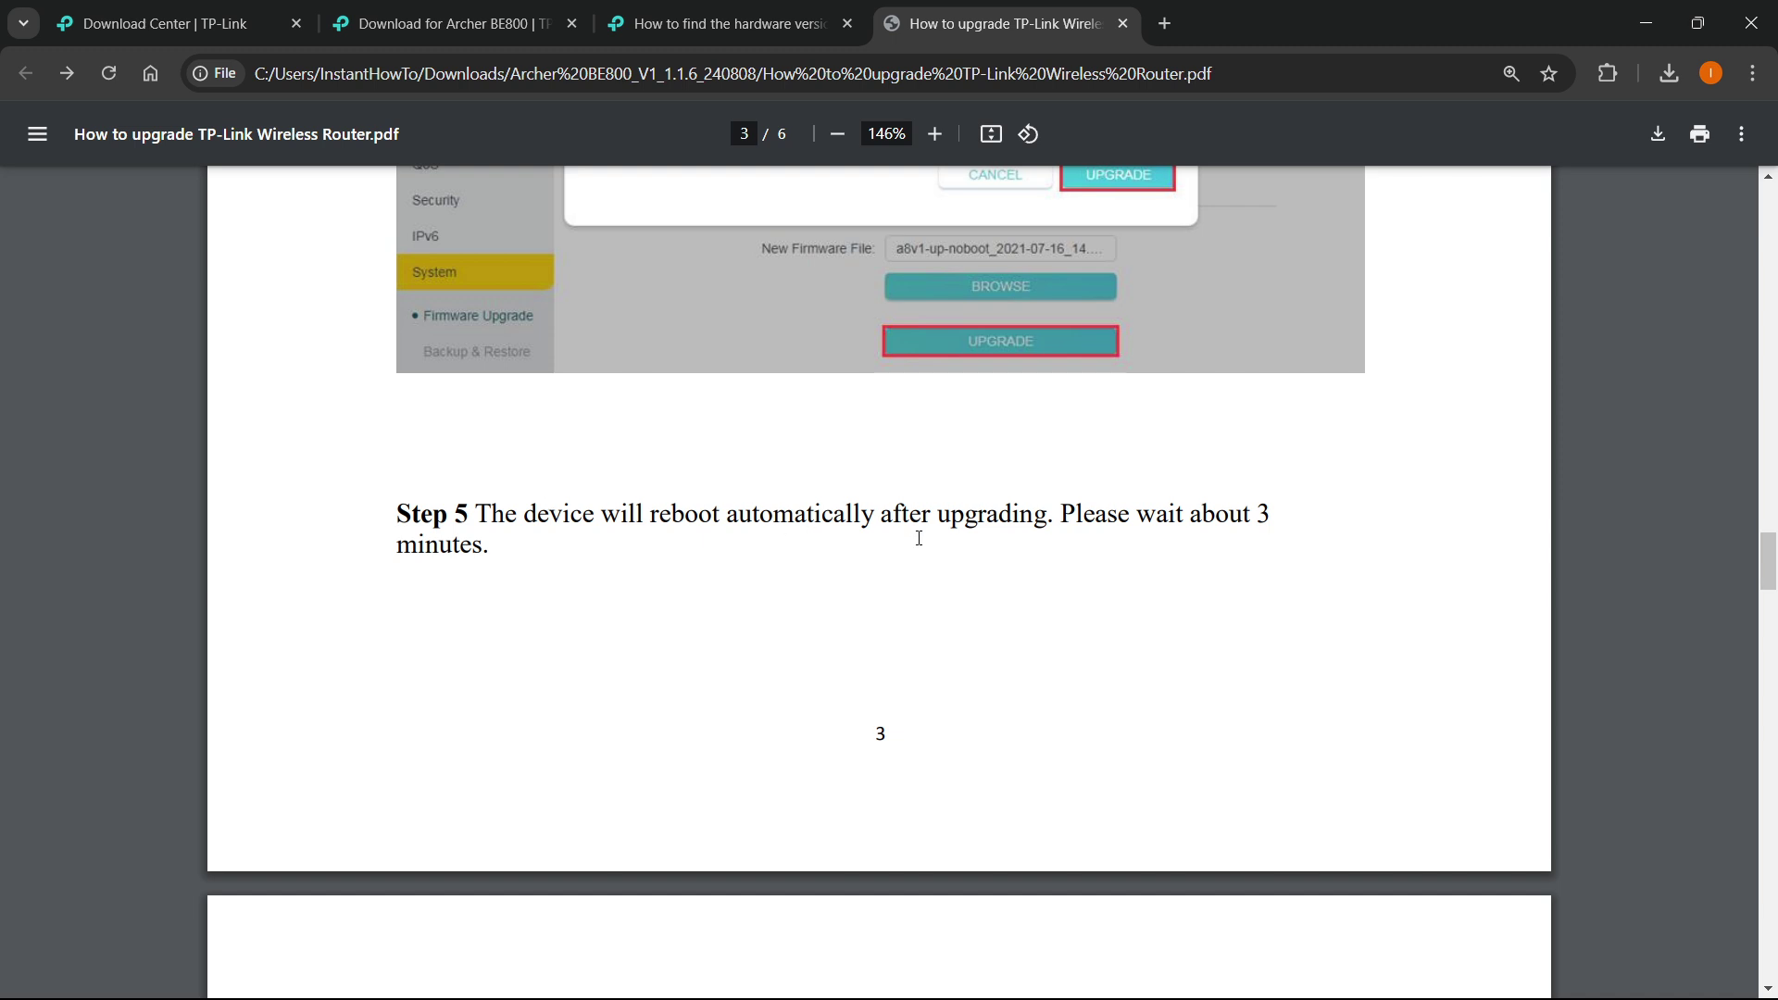
scroll(914, 529, down, 10)
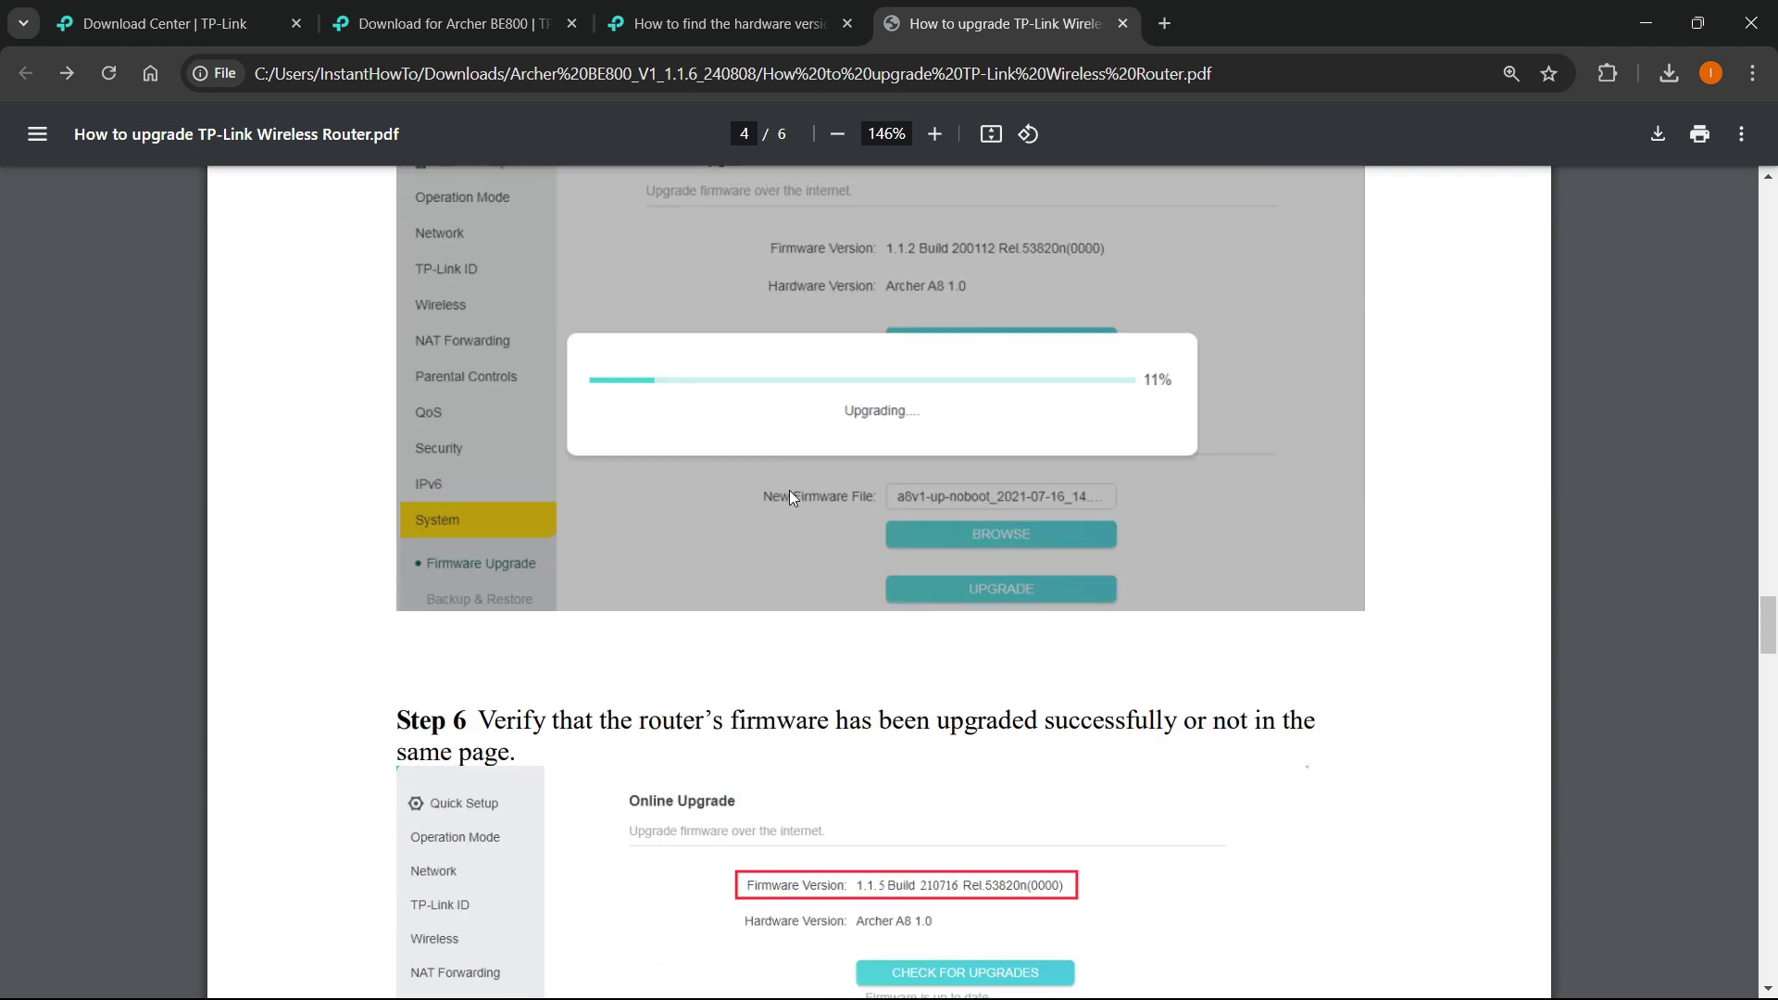
scroll(792, 497, down, 1)
scroll(908, 435, down, 4)
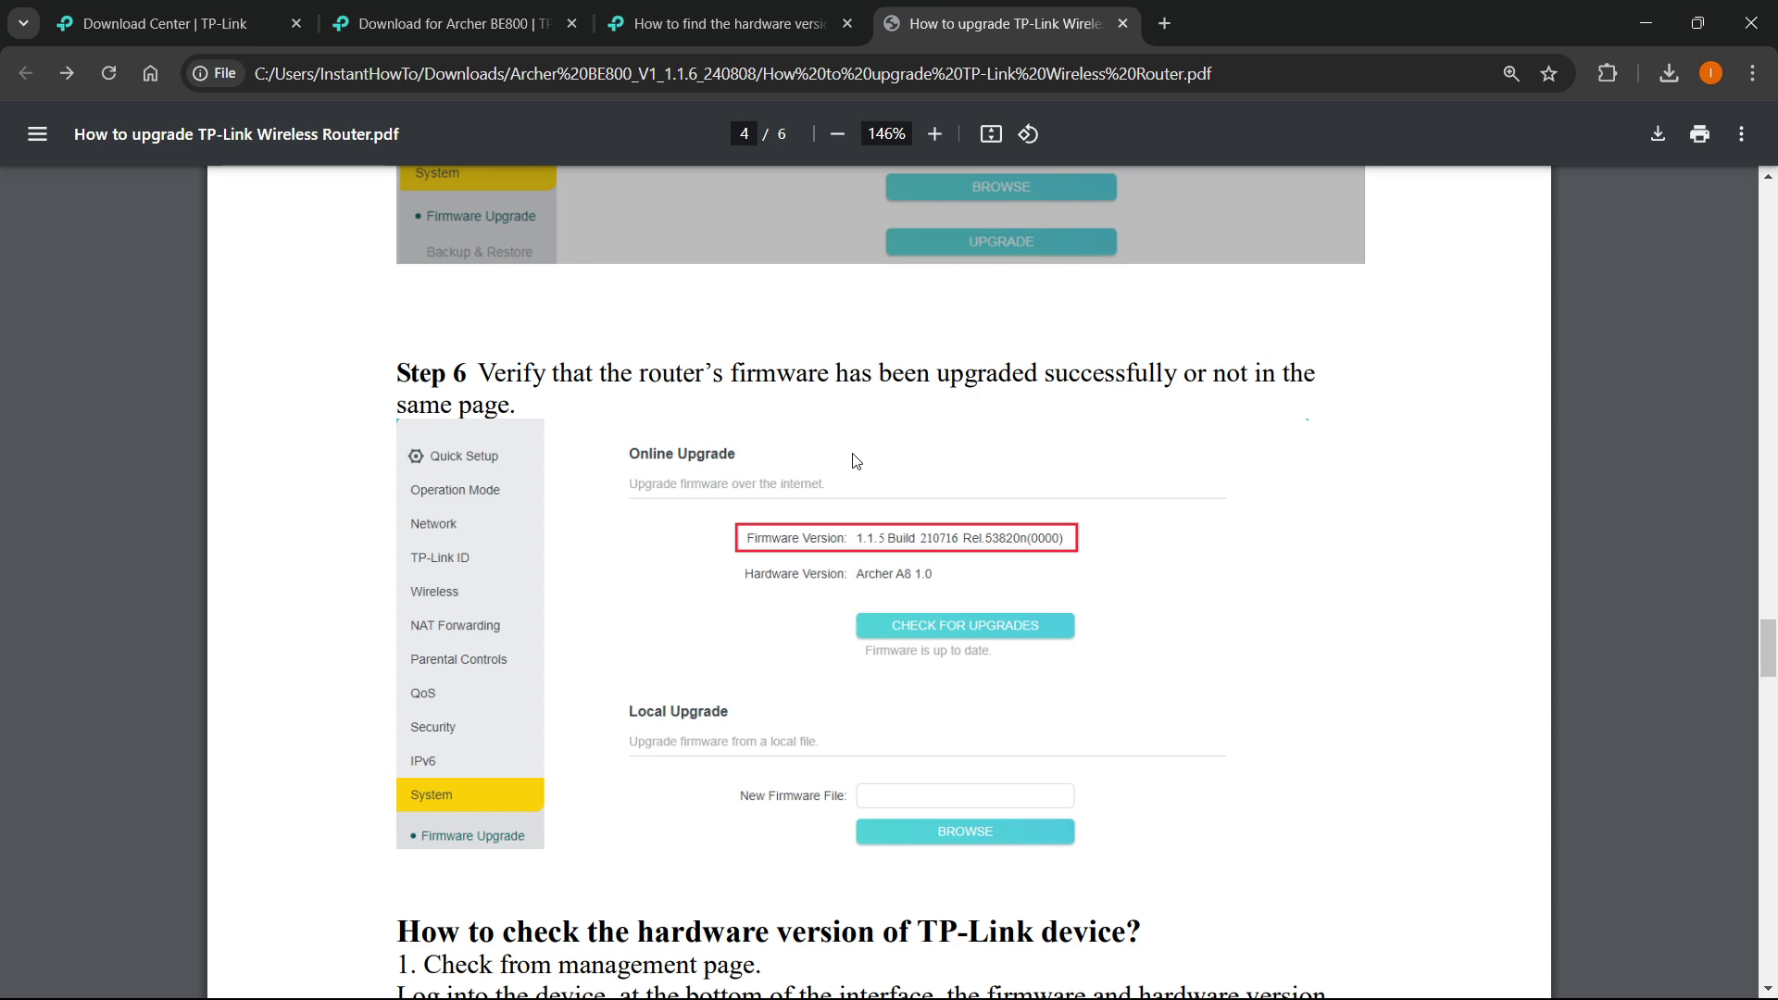
scroll(926, 426, down, 1)
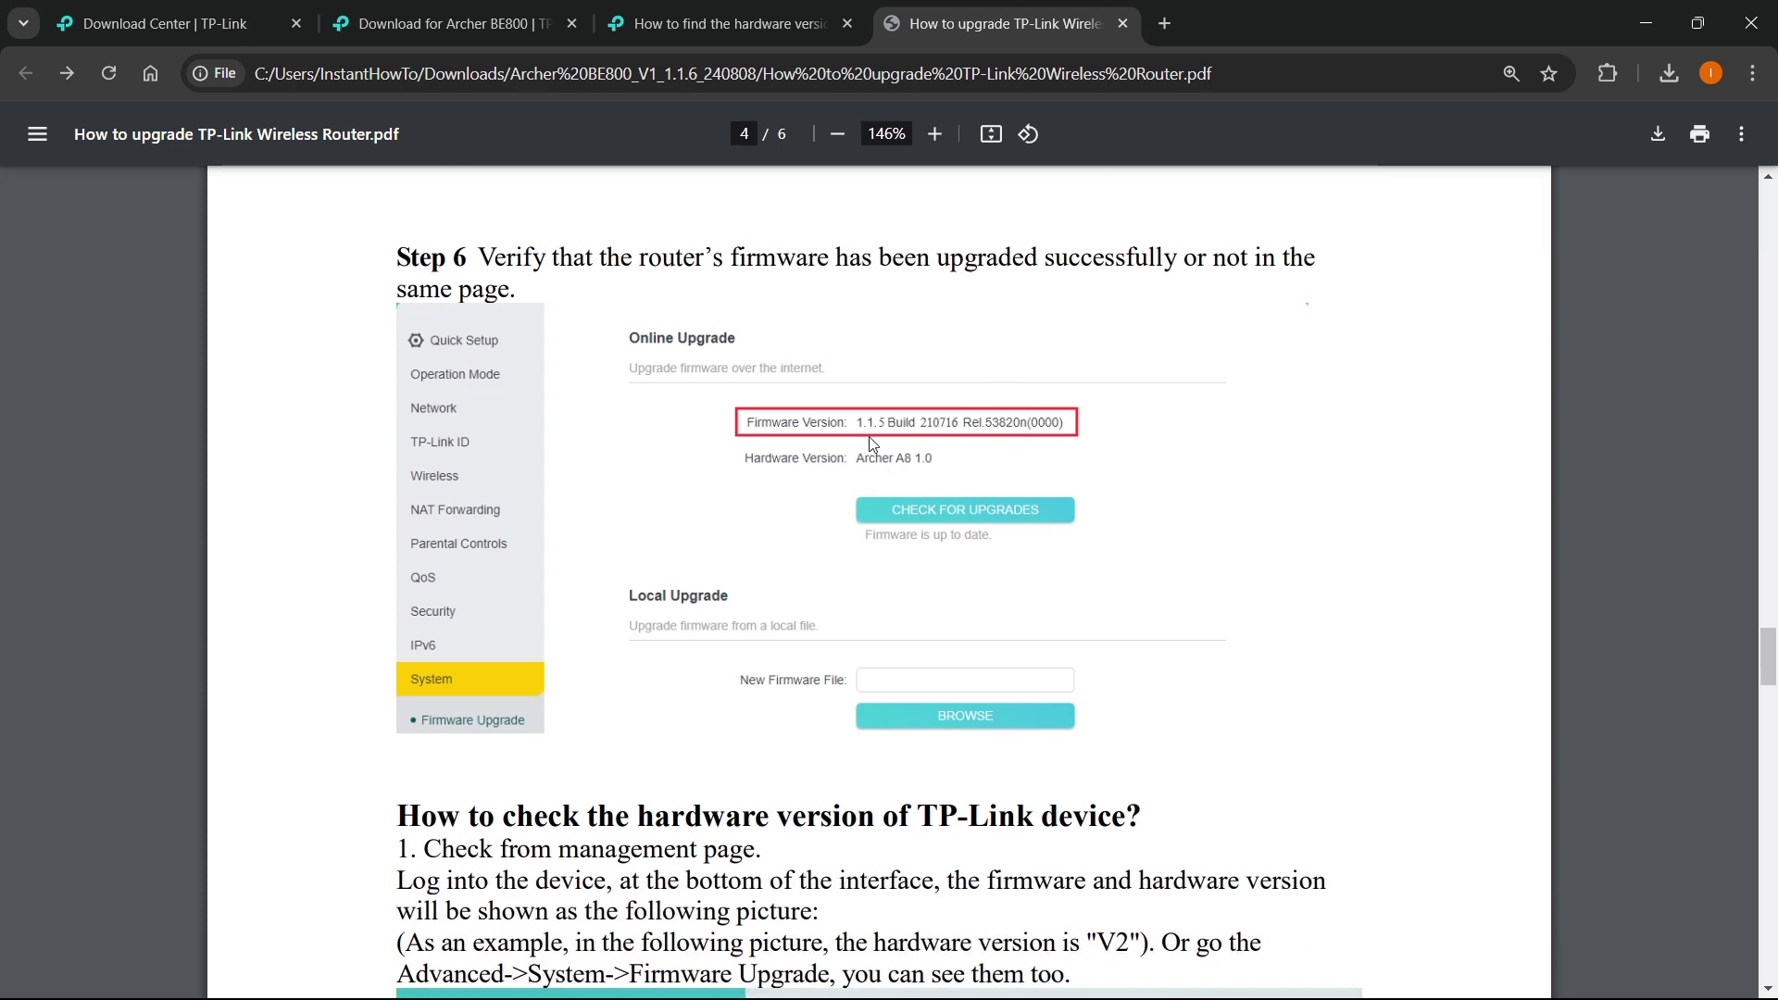
scroll(868, 446, down, 4)
scroll(867, 444, down, 10)
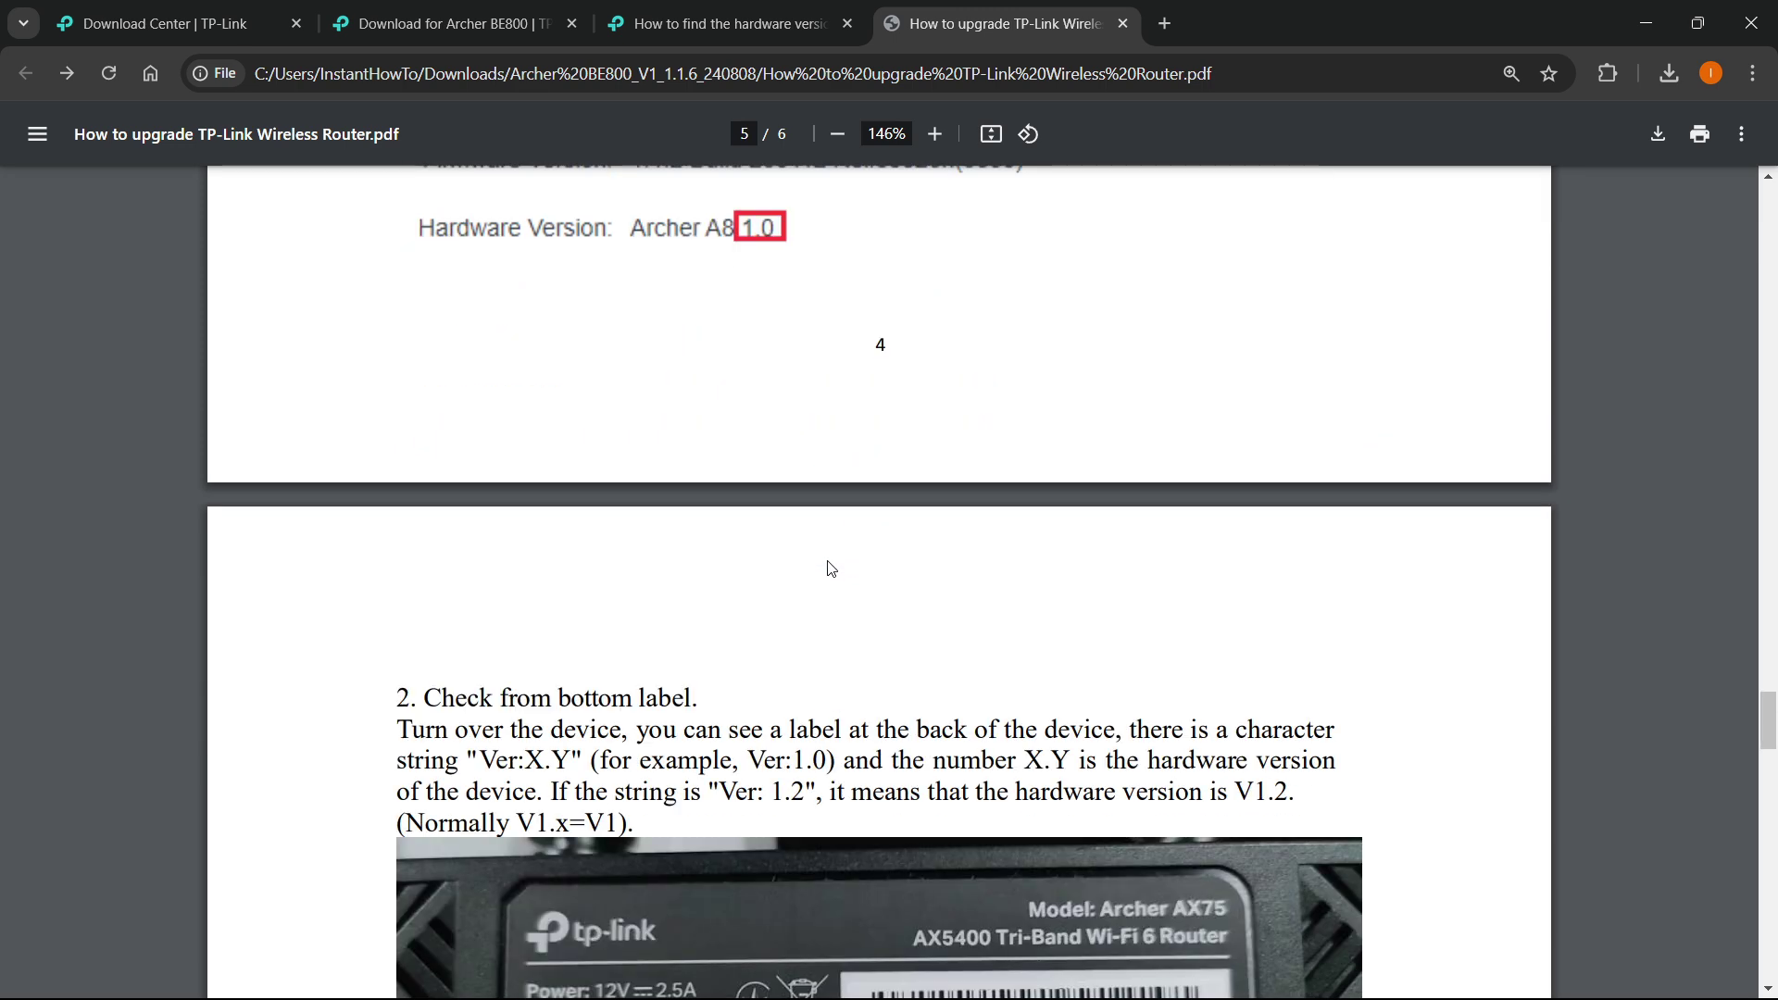
ctrl+scroll(824, 565, down, 3)
ctrl+scroll(818, 542, down, 2)
scroll(818, 532, up, 20)
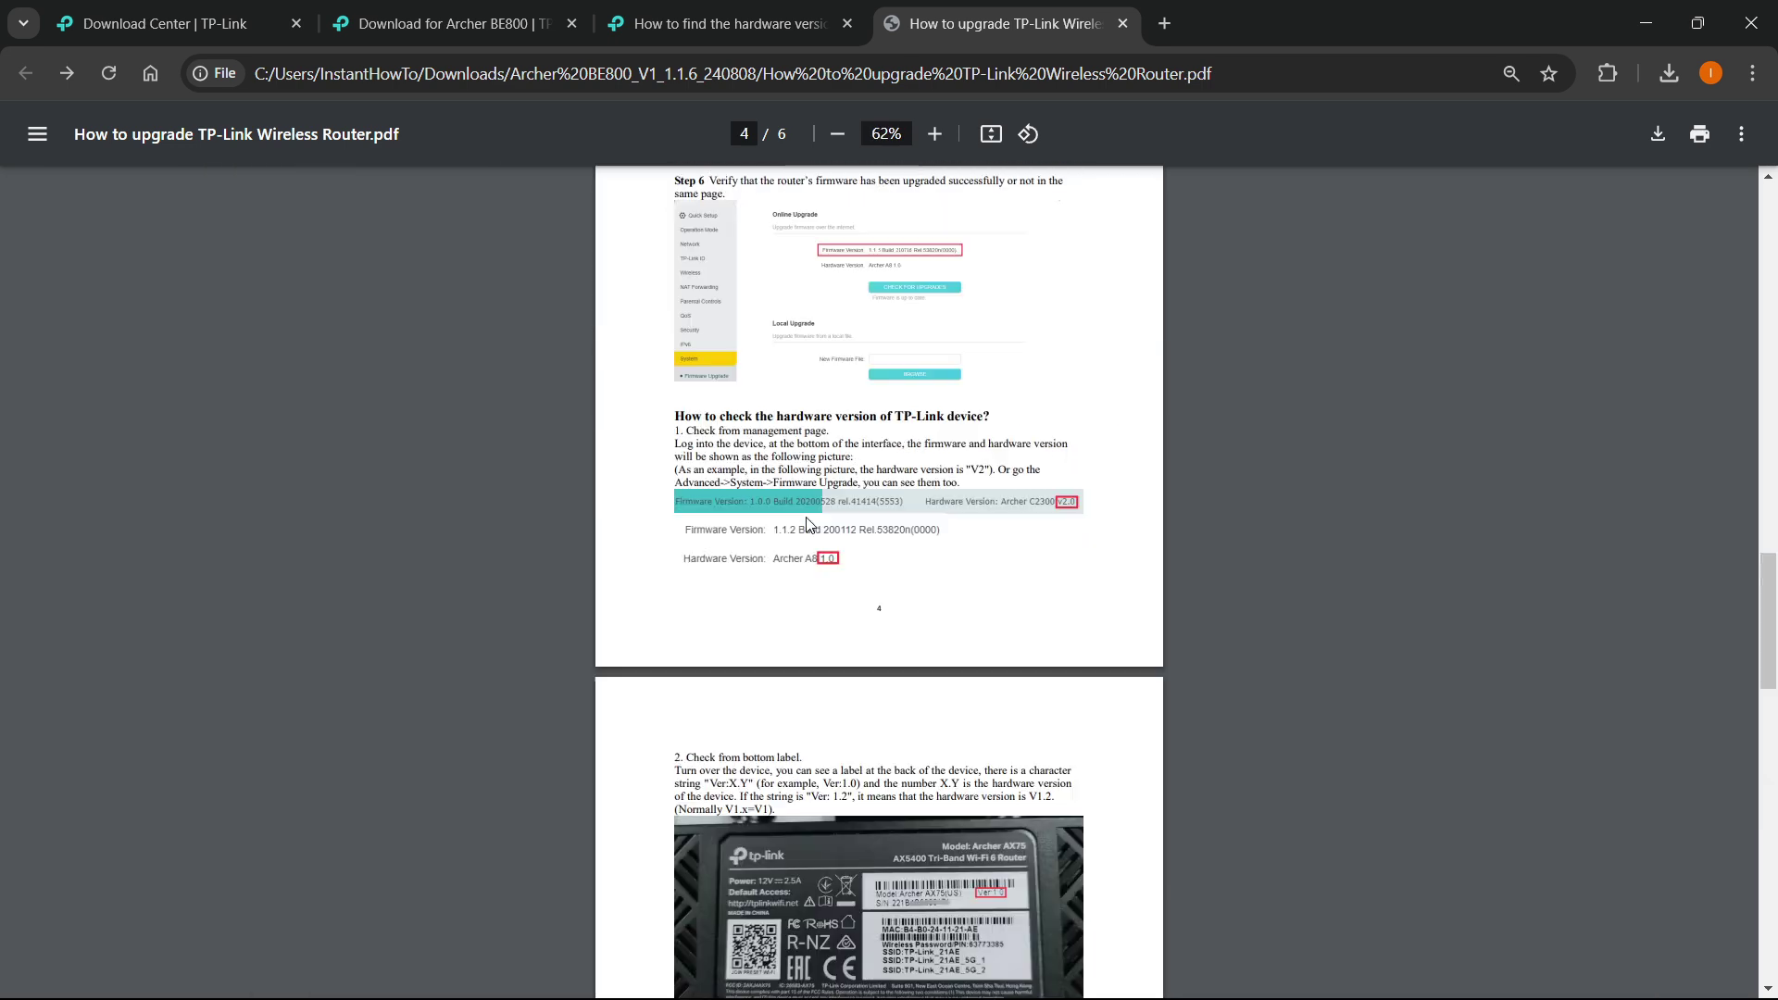
scroll(817, 529, up, 1)
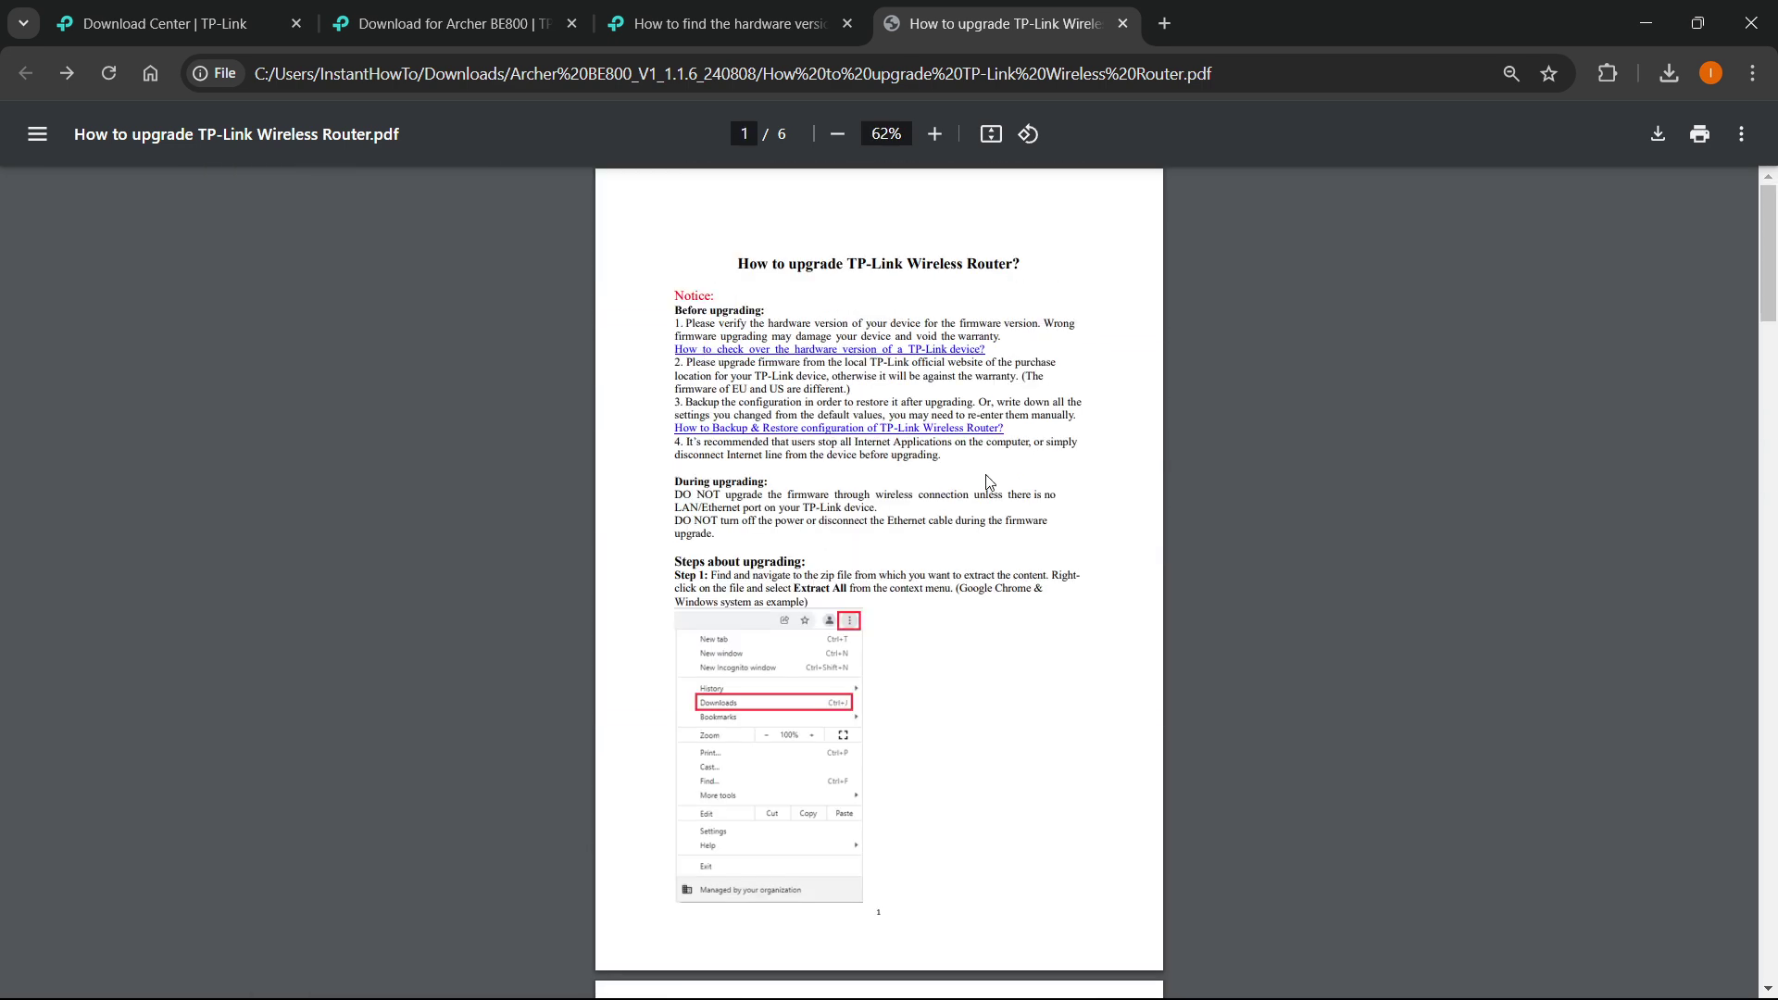